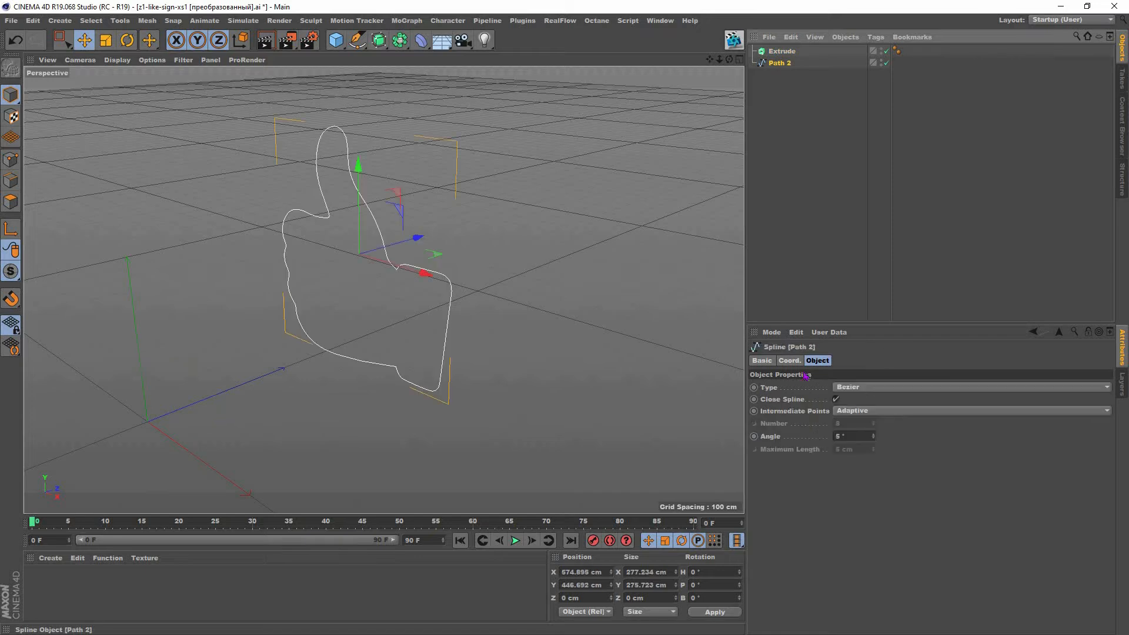
Step: Set the Path 2 spline's X and Y position to 0 cm so that it sits at the world origin
left_click(791, 361)
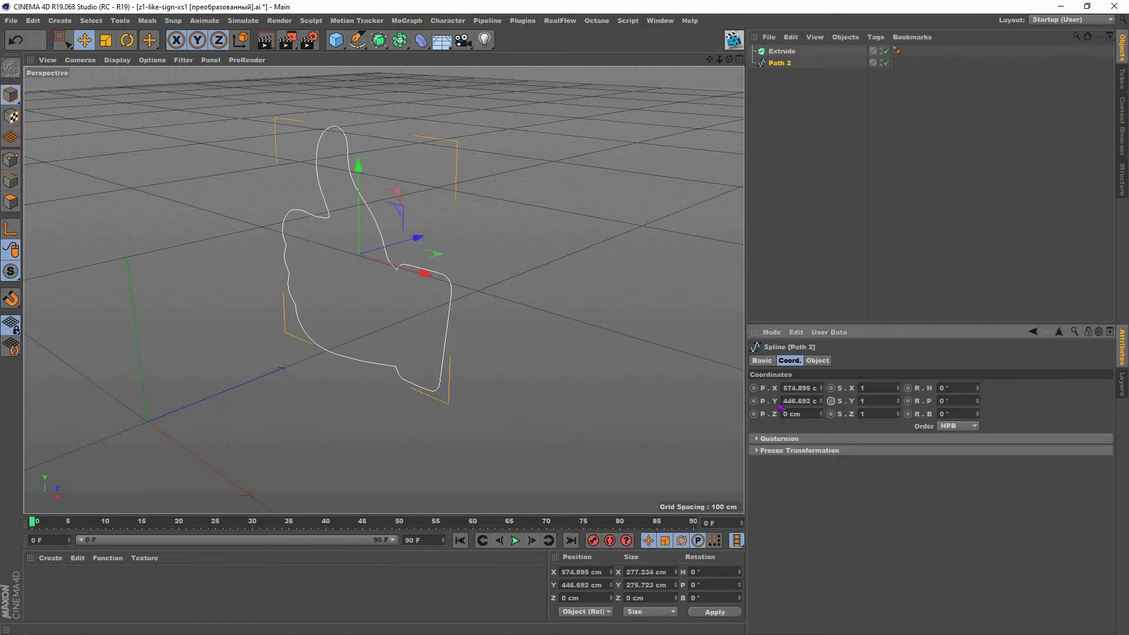
key("Tab")
type("0")
key("Return")
left_click_drag(819, 389, 431, 435)
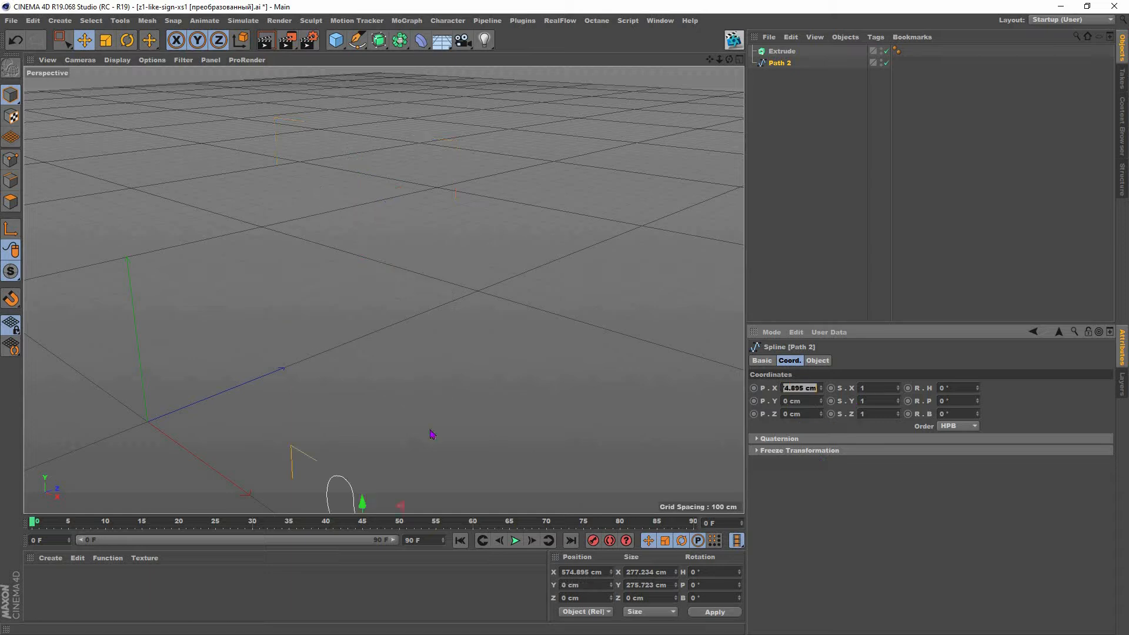
type("0")
key("Return")
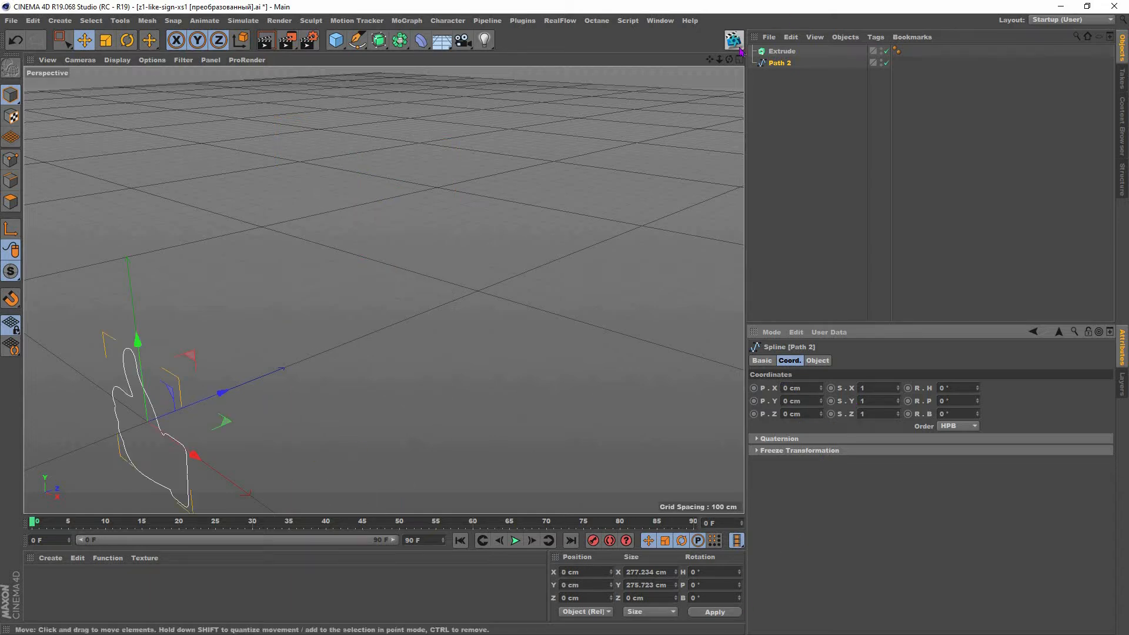
key("h")
middle_click_drag(383, 290, 417, 277, "alt")
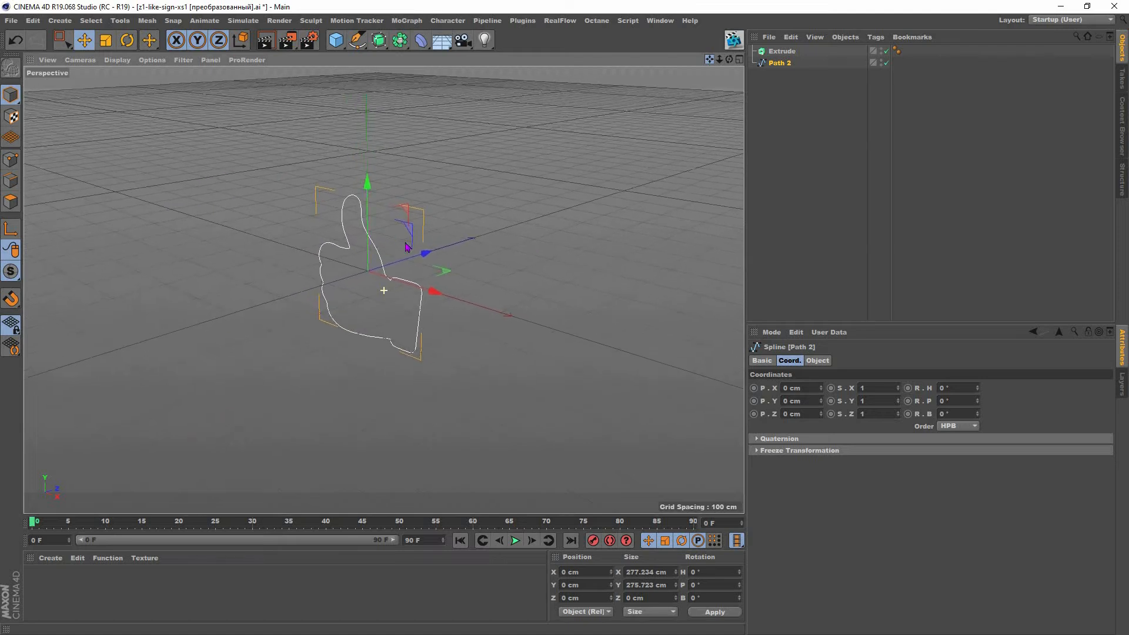
scroll(406, 228, "up", 1)
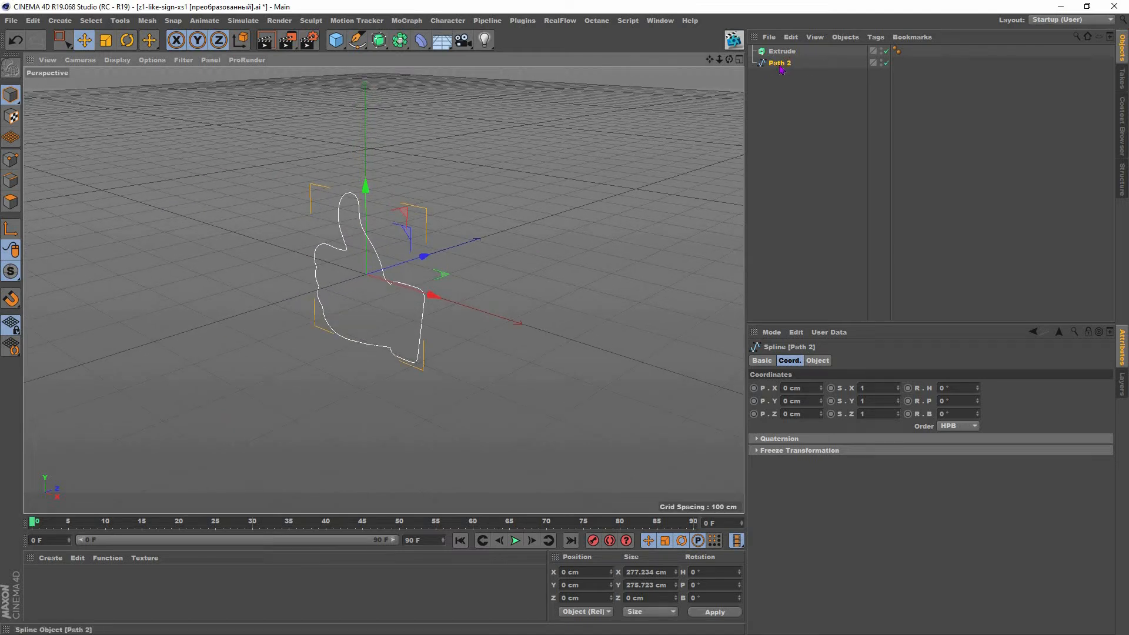
Step: Make the Path 2 spline a child of the Extrude object and set the extrusion's Z movement to 1 cm
left_click_drag(779, 65, 782, 54)
left_click(782, 51)
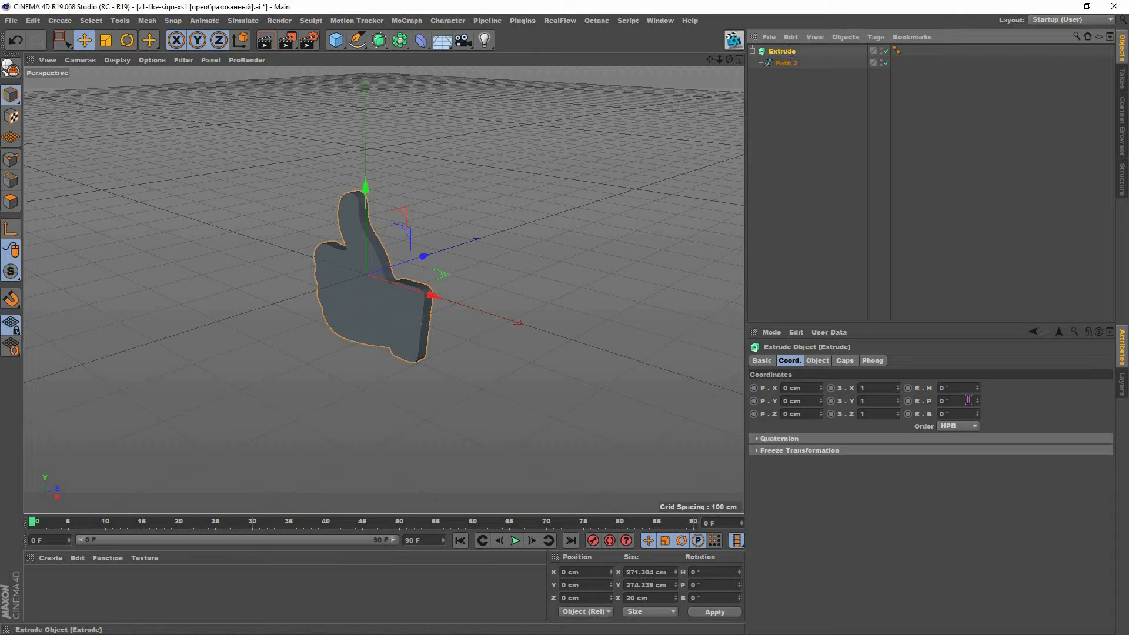
left_click(813, 361)
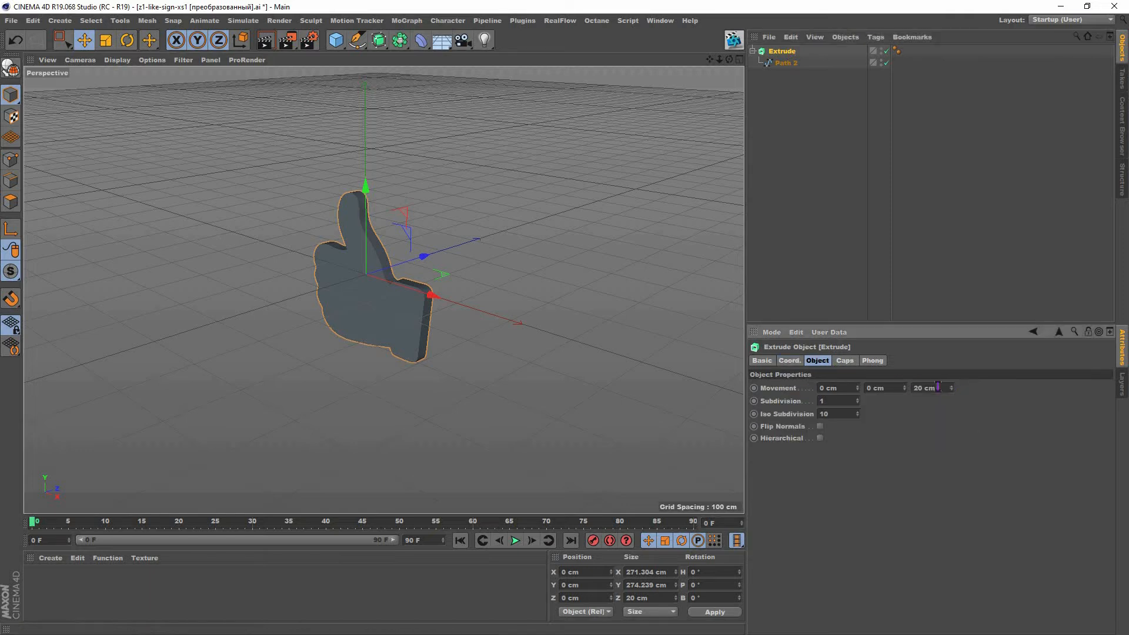
left_click_drag(936, 389, 909, 415)
type("1")
key("Return")
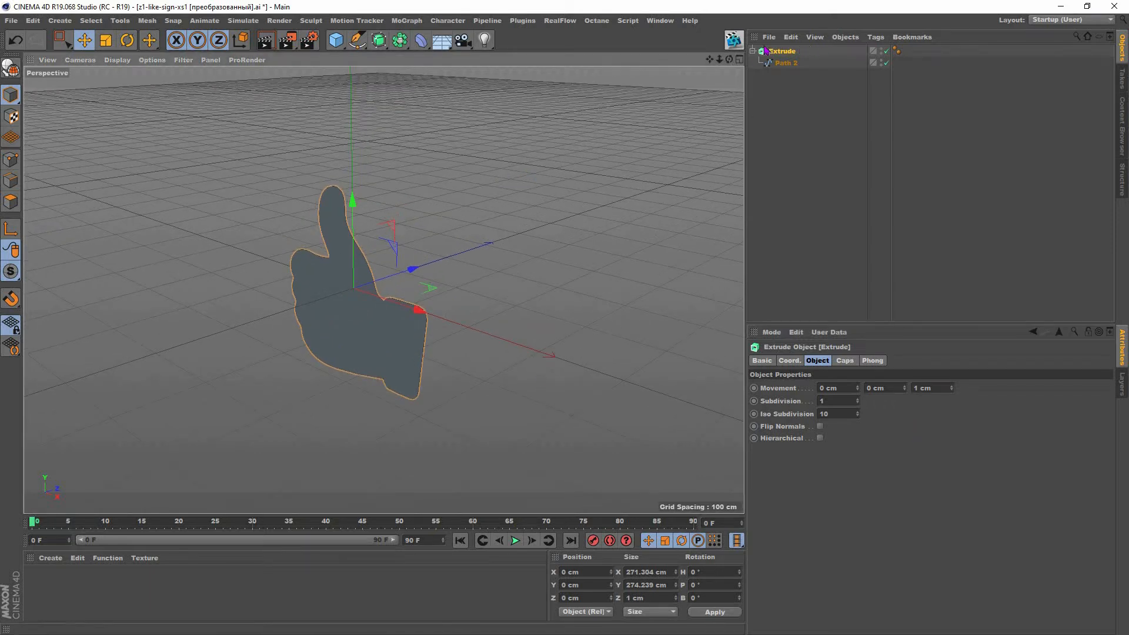
Step: Collapse the Extrude hierarchy and convert the Extrude generator into an editable polygon object
left_click(753, 51)
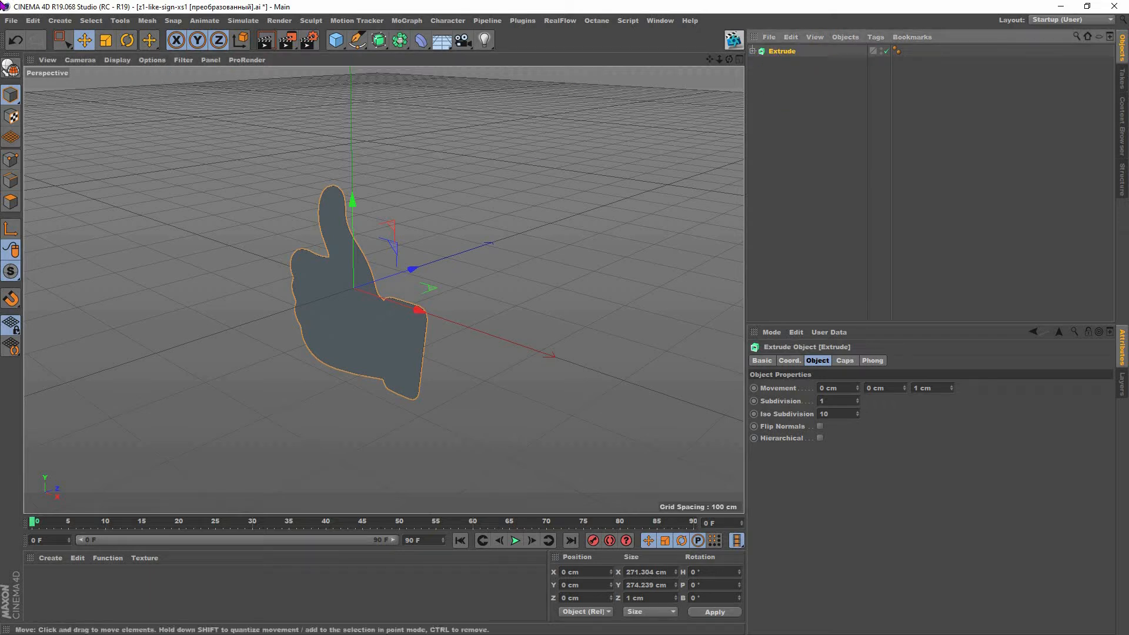
left_click(11, 70)
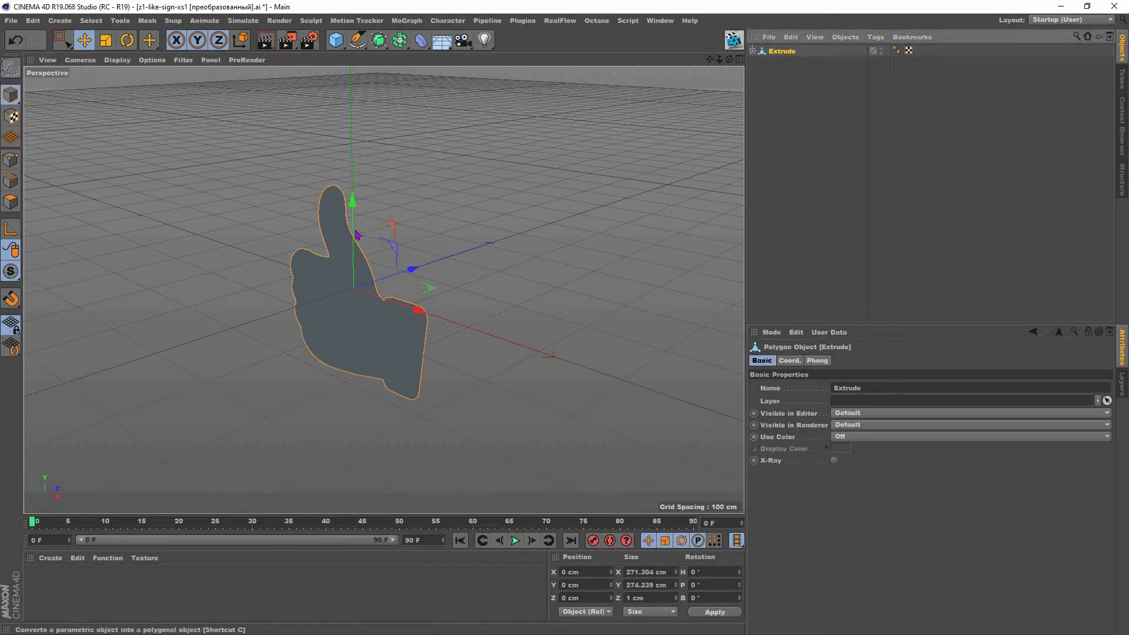
scroll(378, 331, "up", 2)
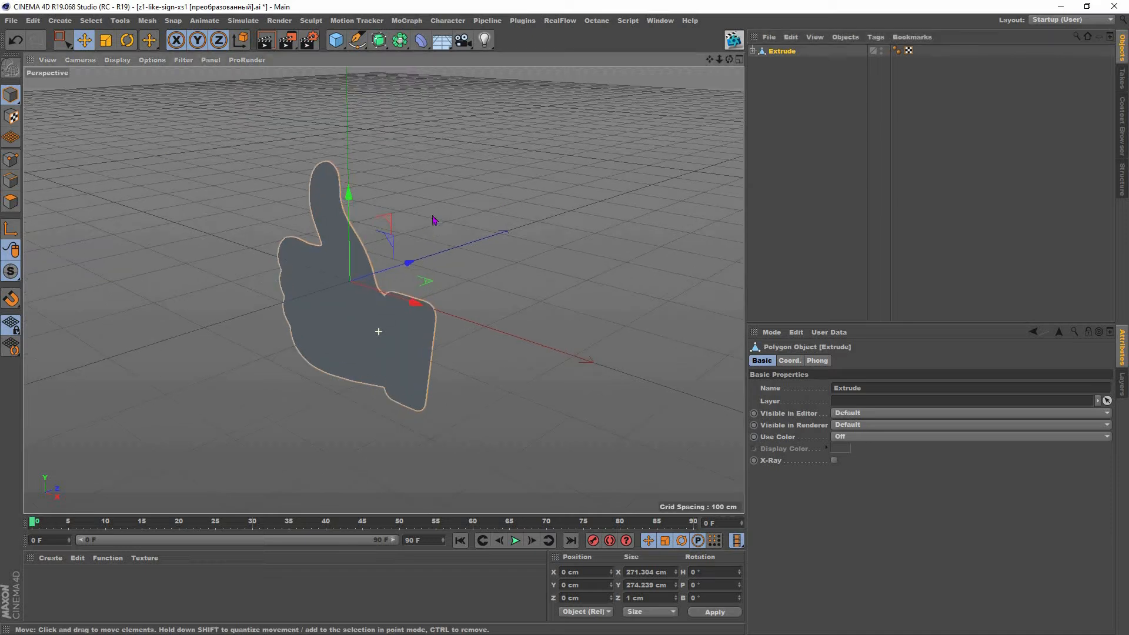
scroll(444, 240, "down", 1)
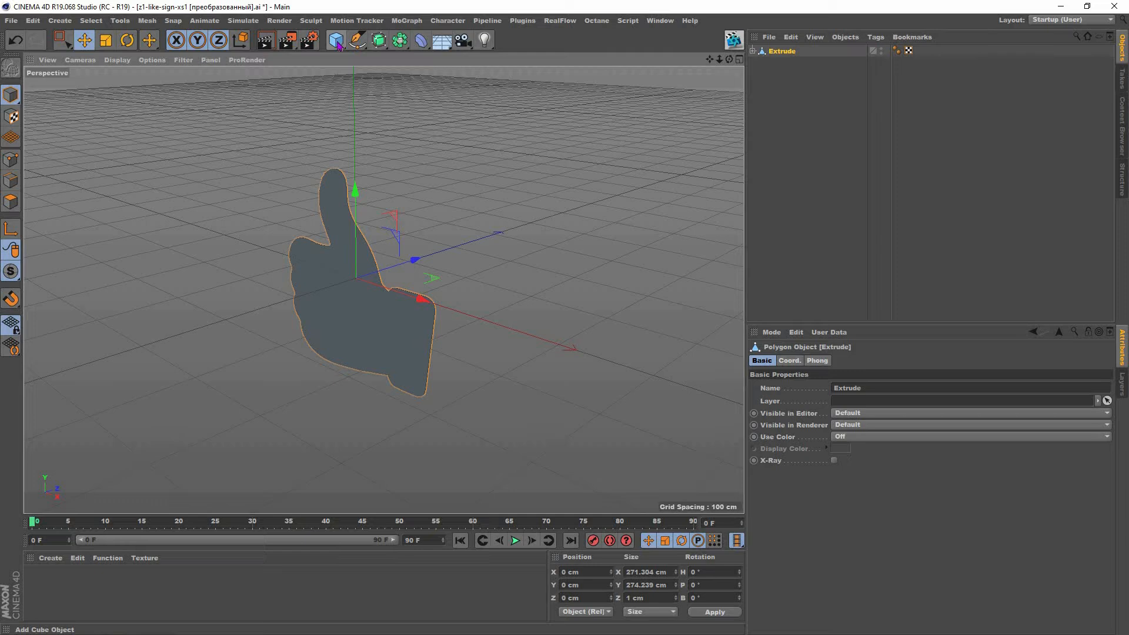
Step: Add a MoGraph Cloner and a sphere with a 5 cm radius, and make the sphere a child of the Cloner
left_click(407, 20)
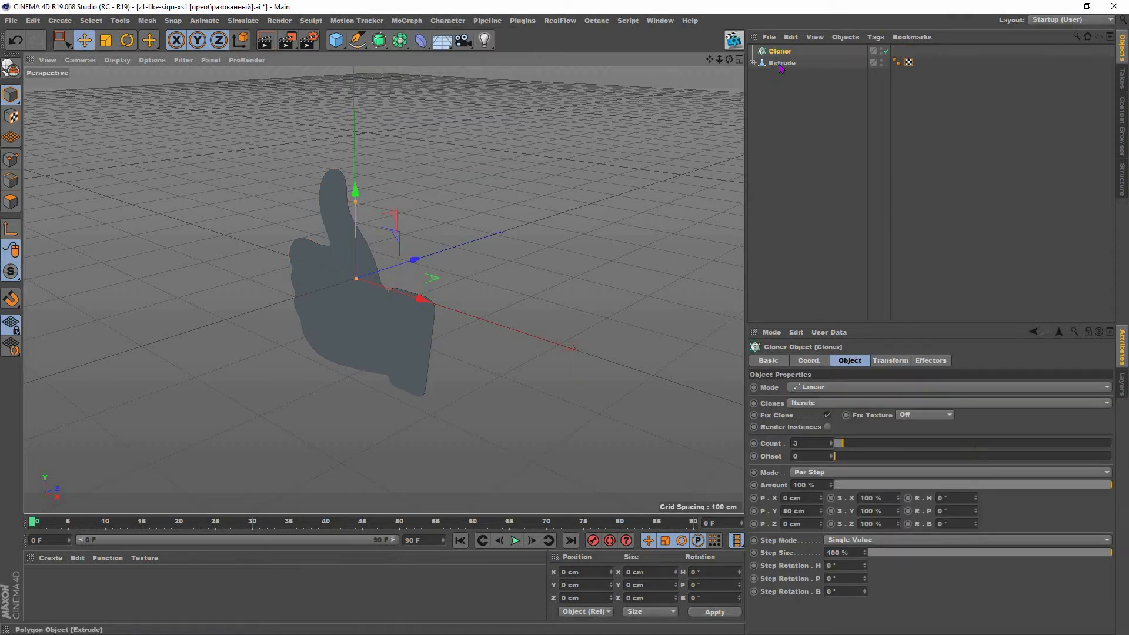
left_click(336, 40)
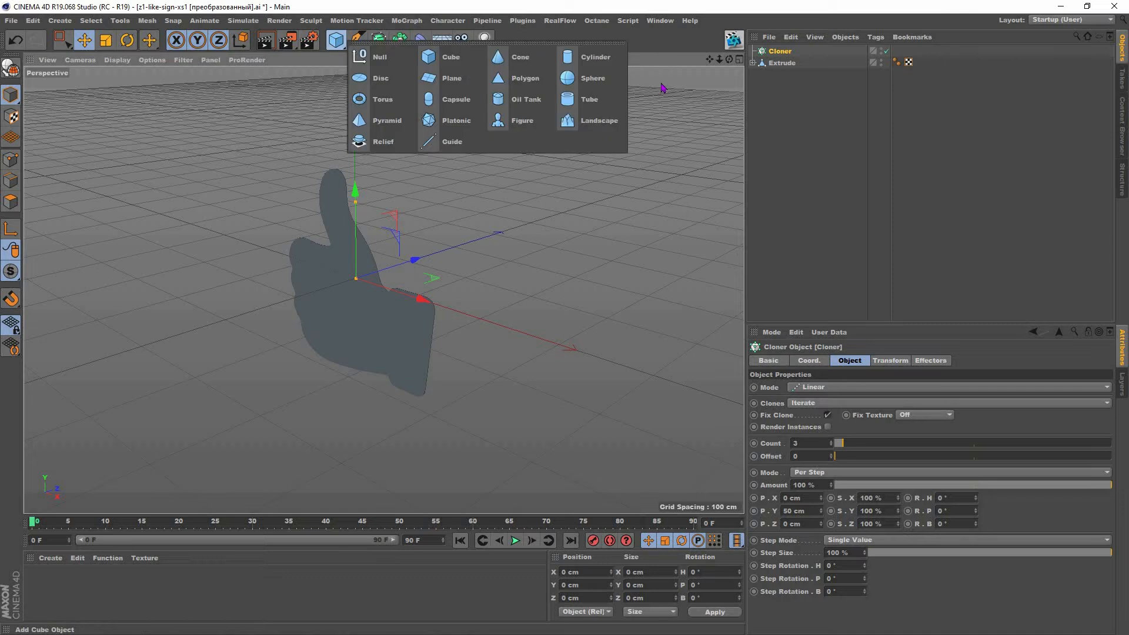
left_click(587, 81)
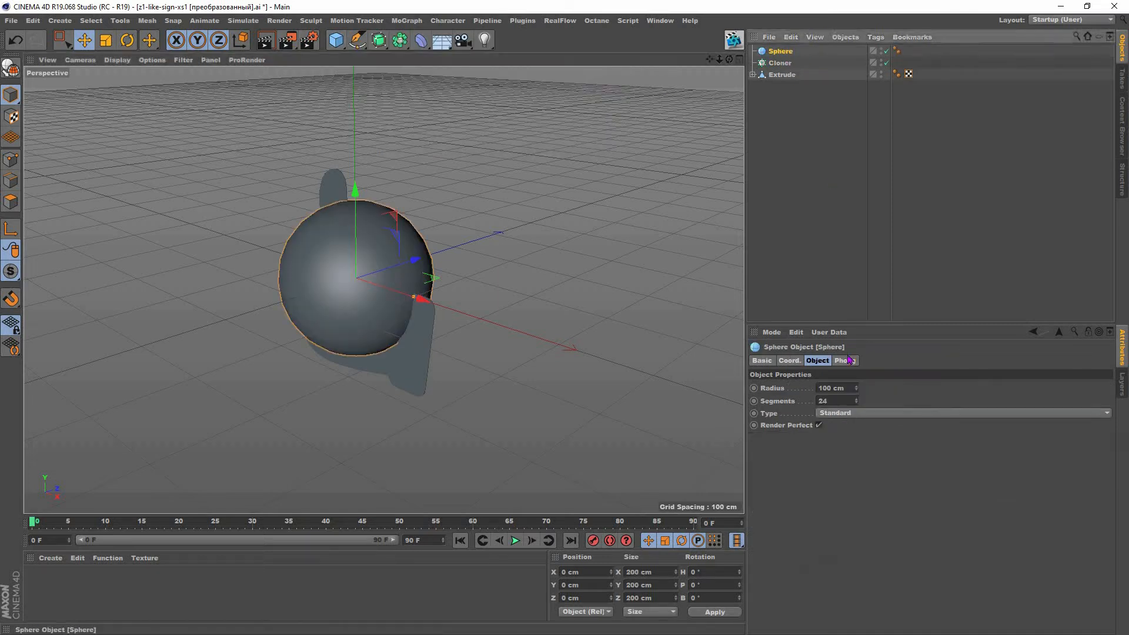
left_click(848, 388)
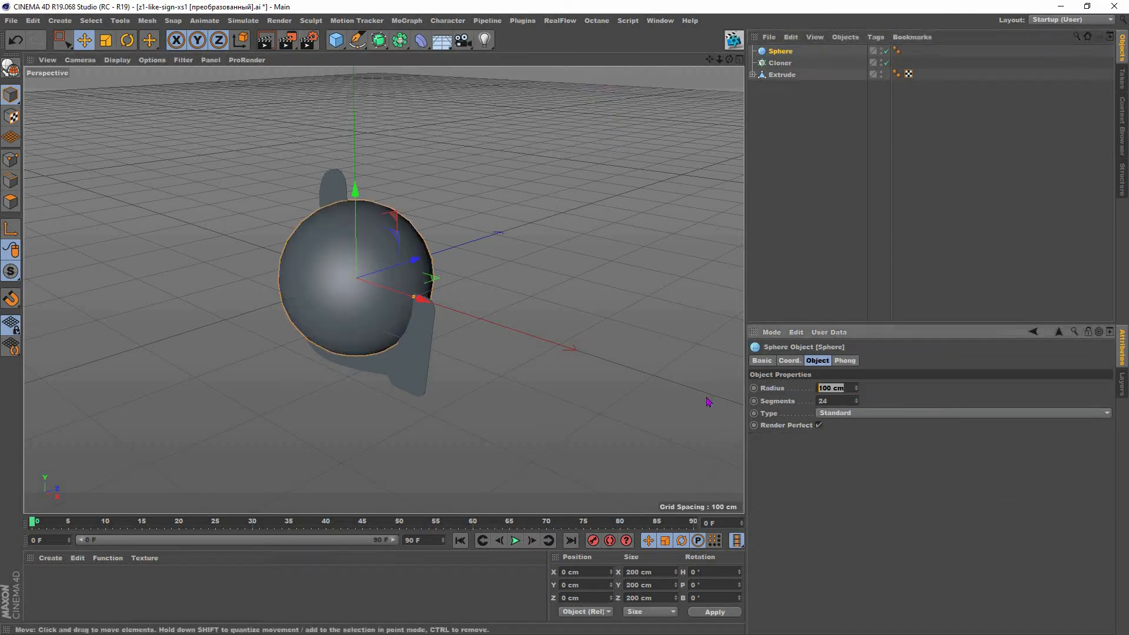
type("5")
key("Return")
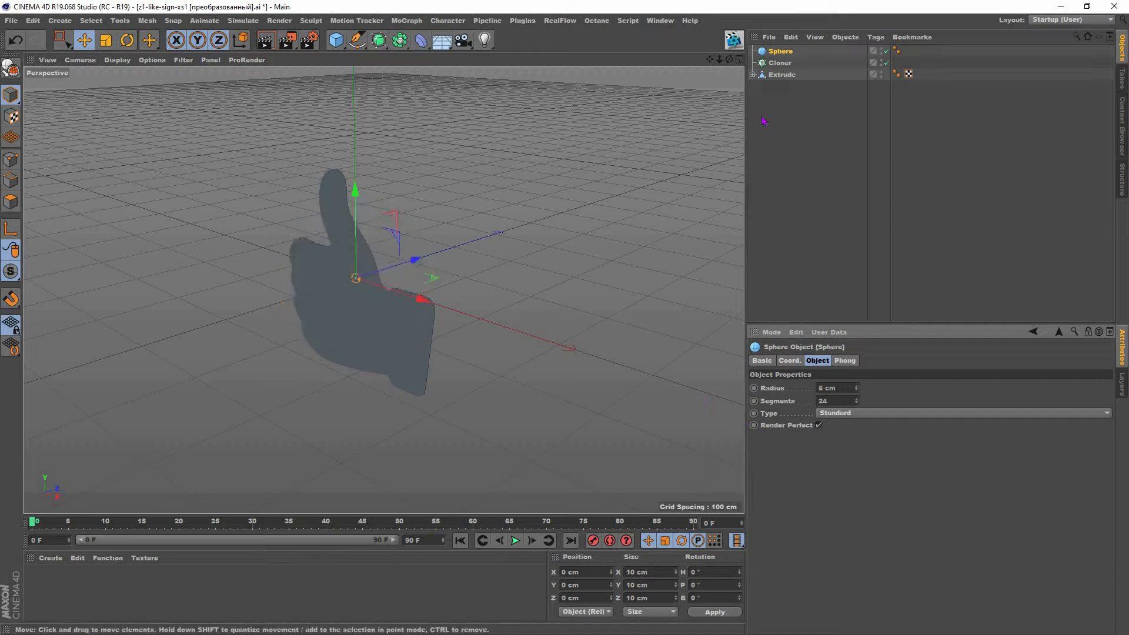
left_click_drag(781, 52, 778, 63)
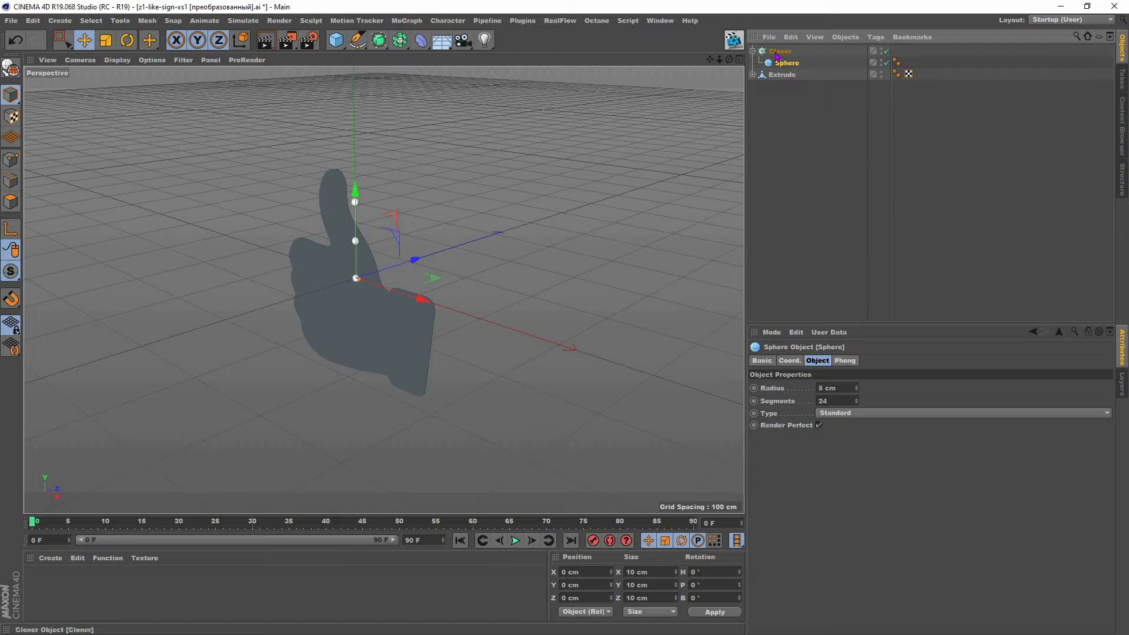
Step: Set the Cloner to Object mode, assign the Extrude object as its target, and choose Surface distribution
left_click(781, 51)
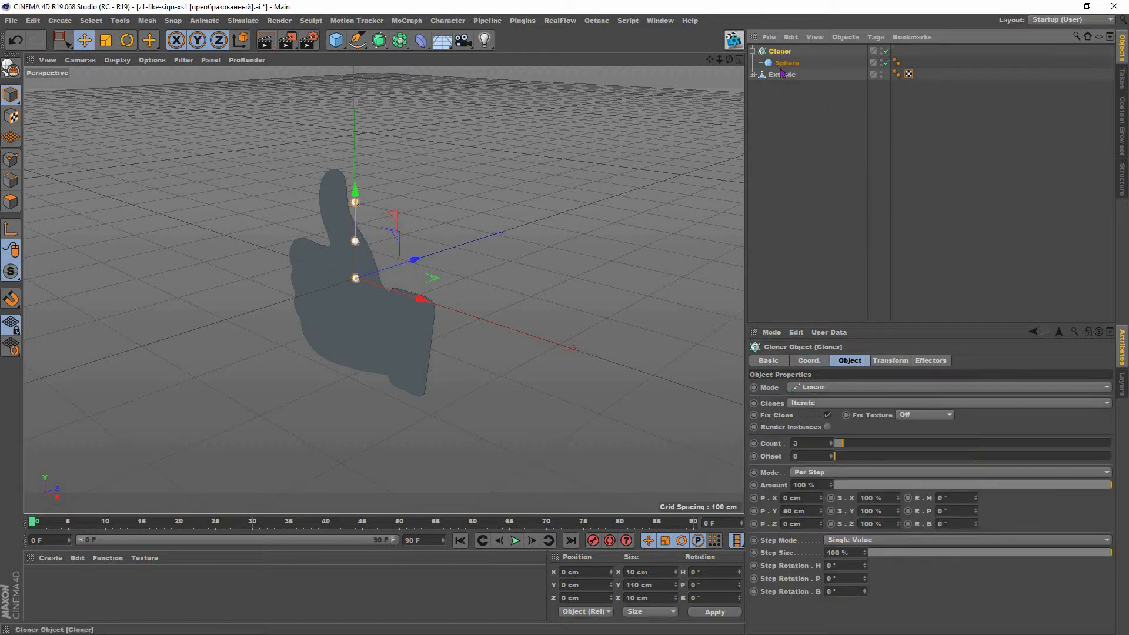
left_click(826, 388)
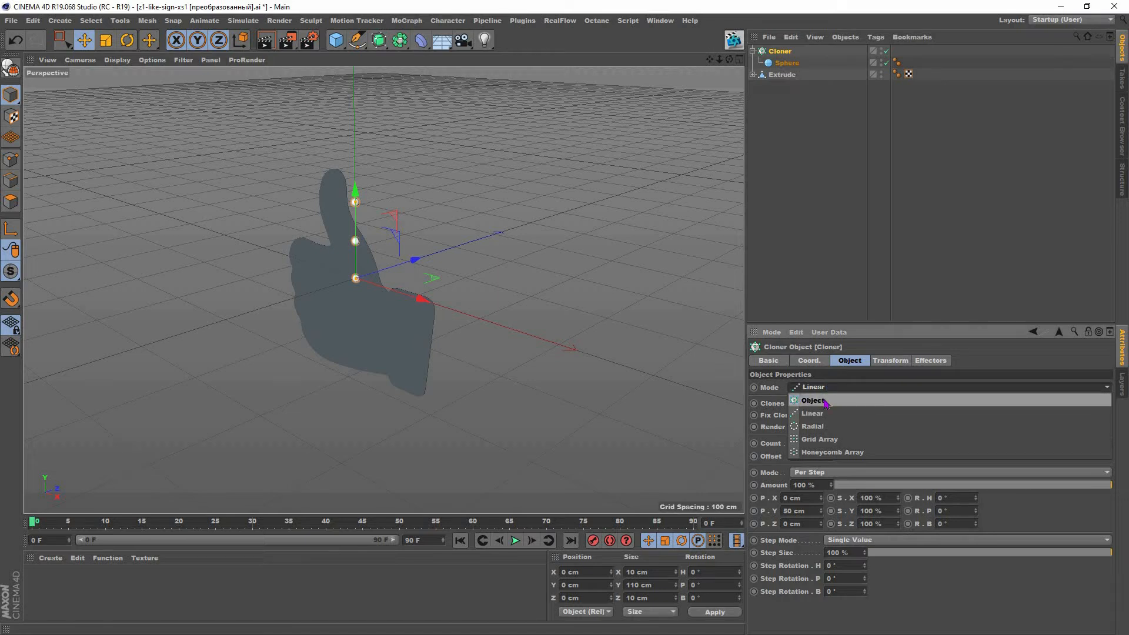
left_click(826, 402)
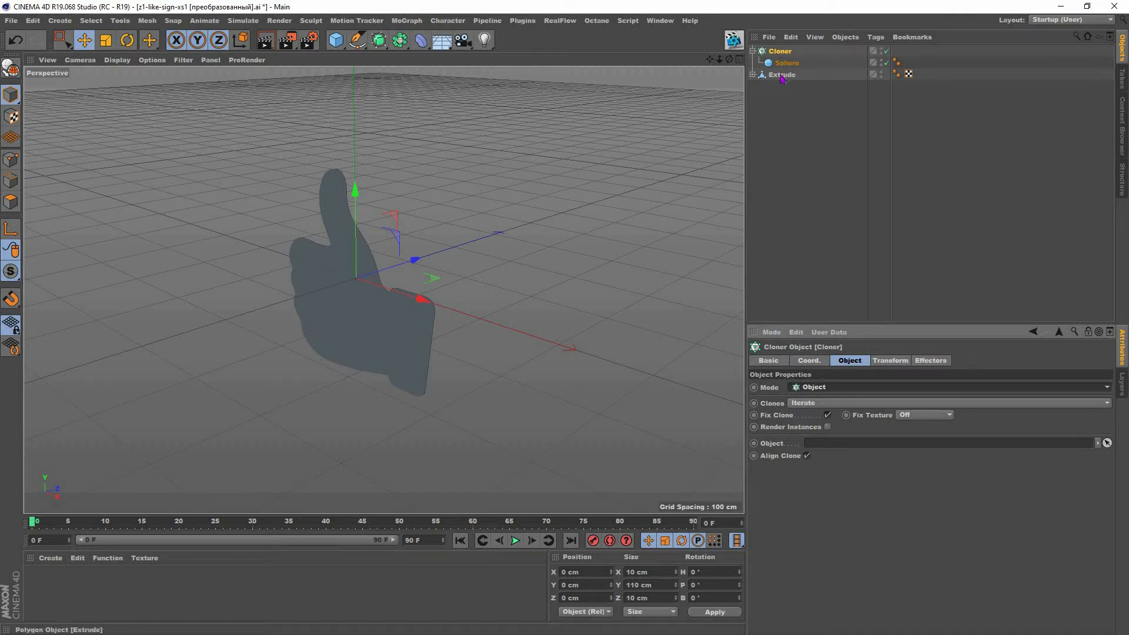
left_click_drag(782, 75, 822, 448)
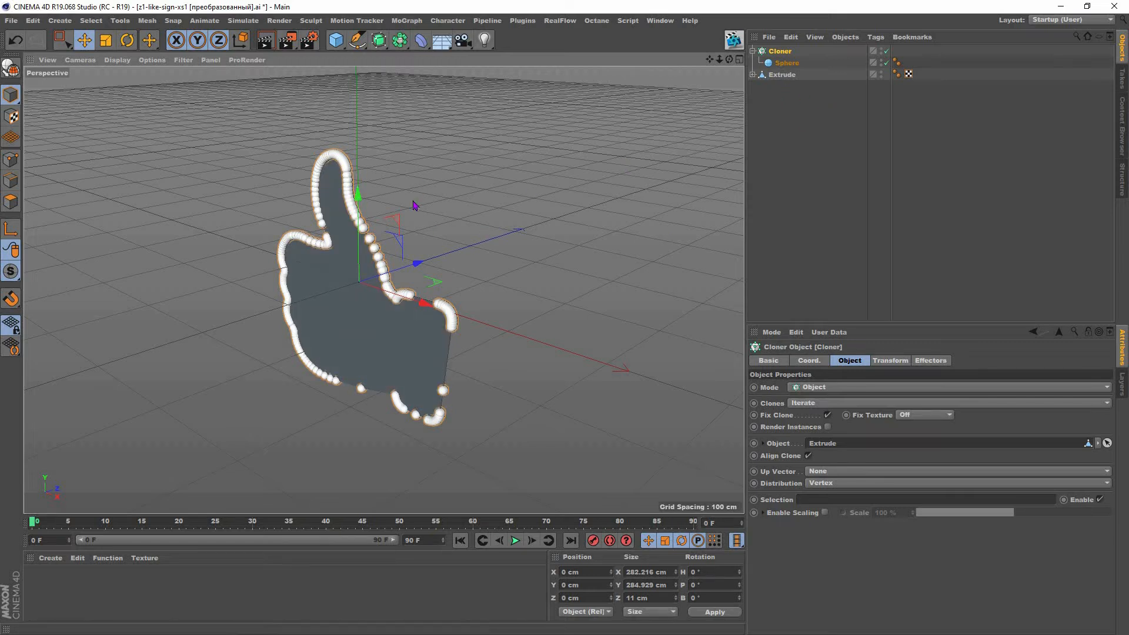
left_click(834, 484)
left_click(847, 537)
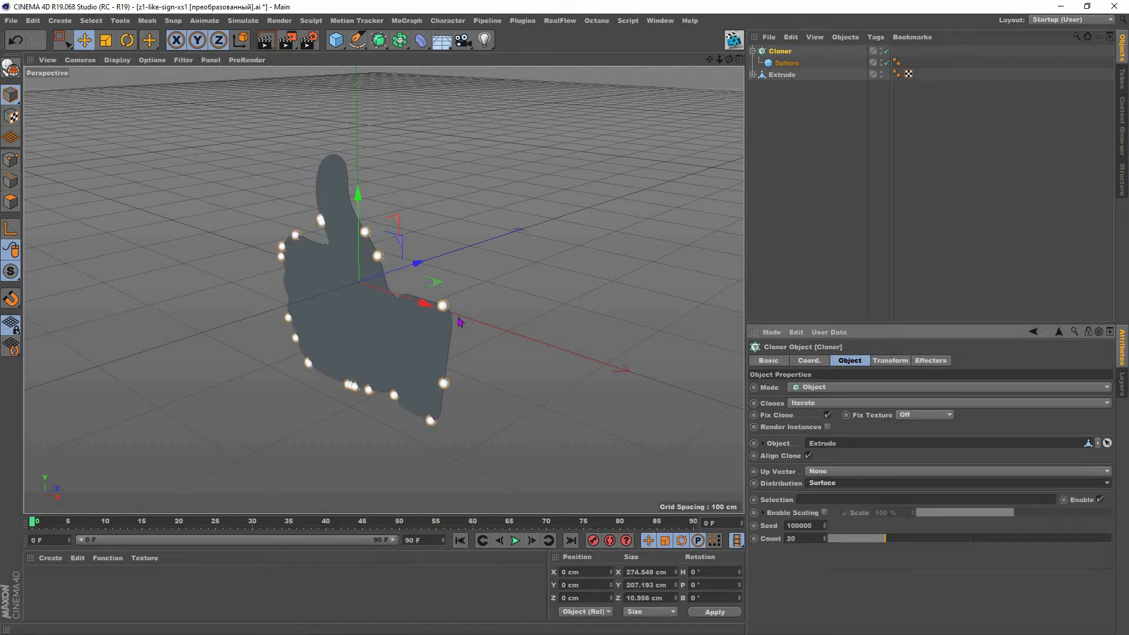
left_click(832, 301)
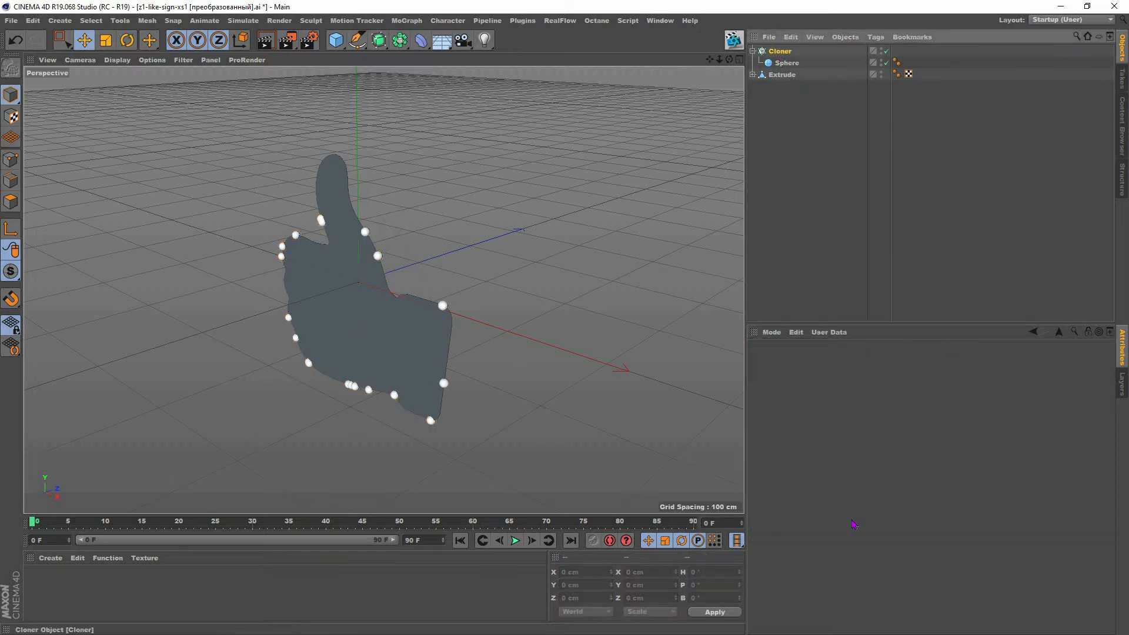
key("ctrl+z")
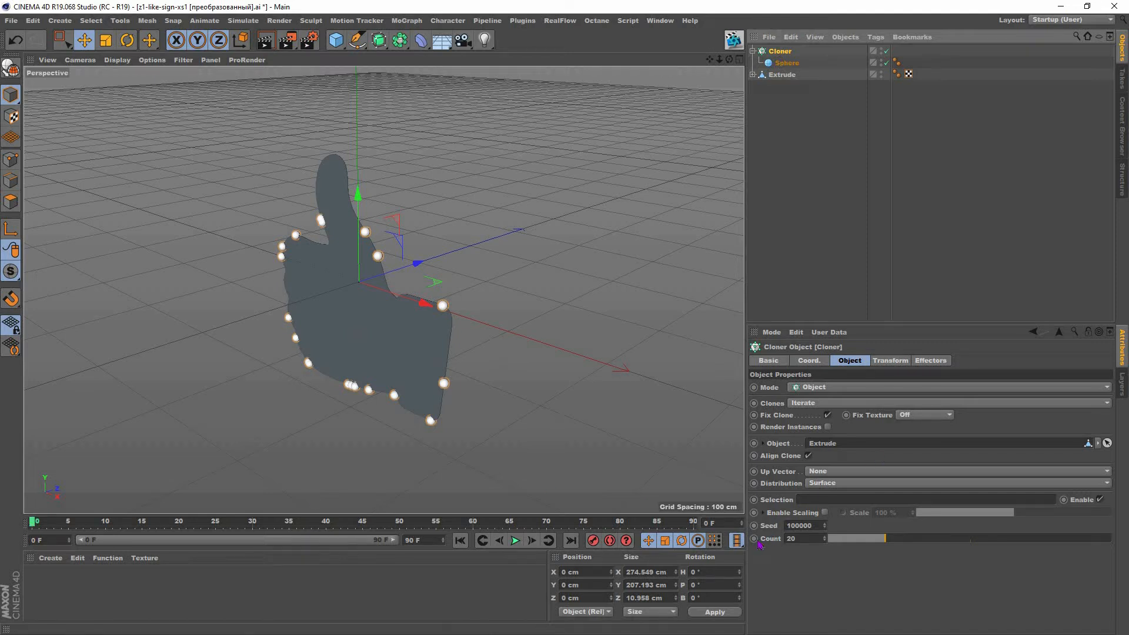
Step: Set the Cloner's Count to 0 and record a keyframe for it at frame 0
left_click(801, 537)
left_click_drag(762, 544, 772, 556)
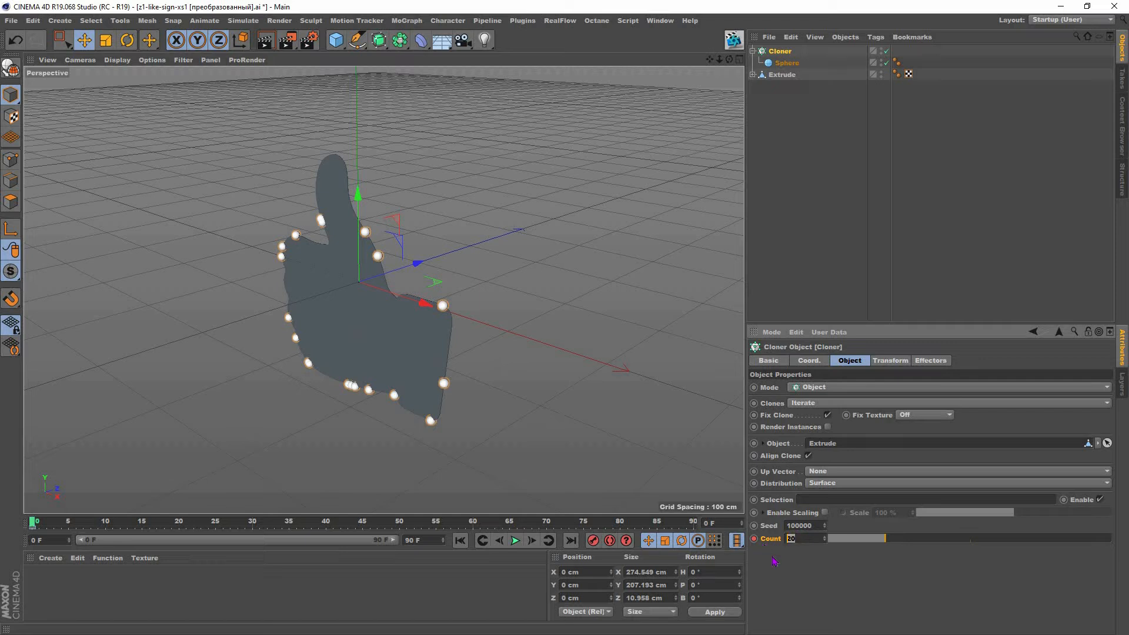
key("Return")
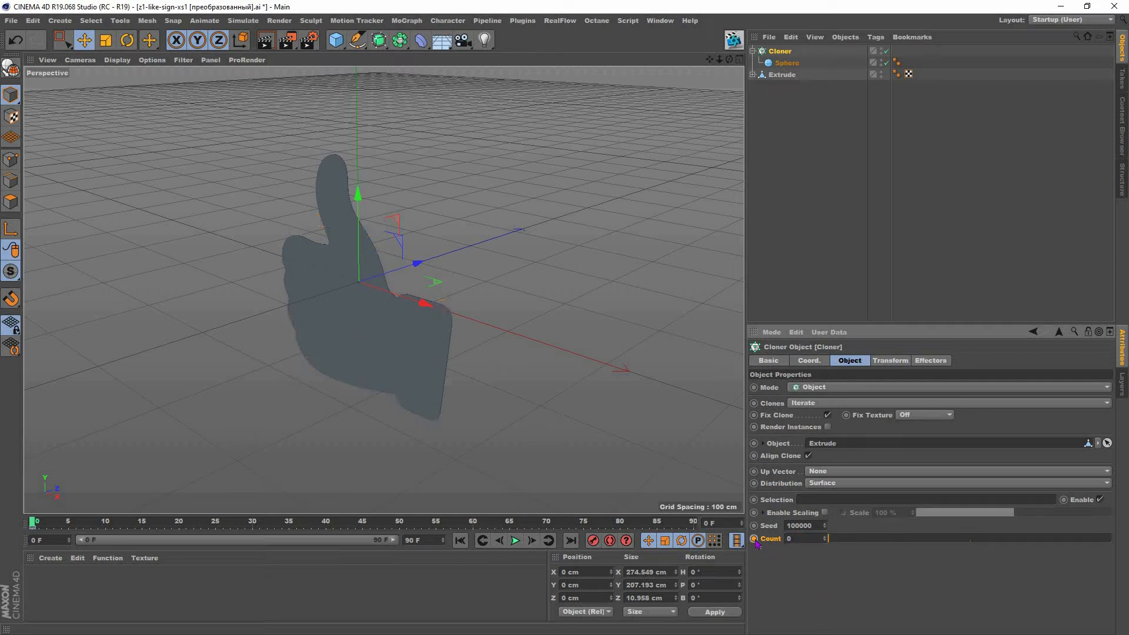
left_click(754, 538, "ctrl")
Step: At frame 30, set the Cloner's Count to 555 and record a second keyframe for it
left_click_drag(37, 525, 253, 533)
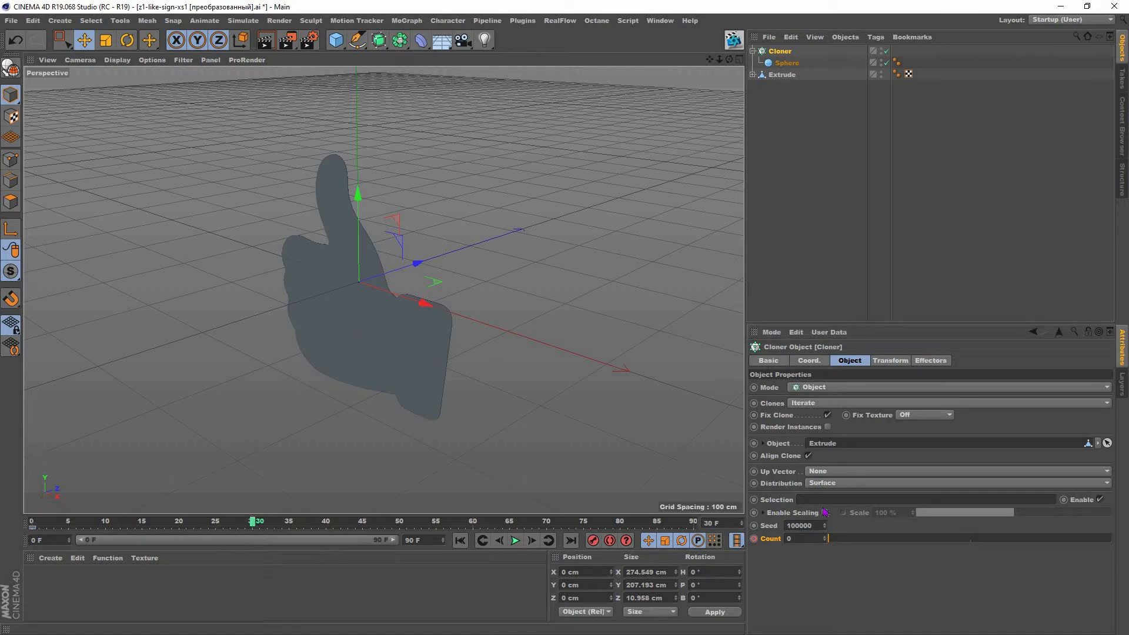
left_click(772, 540)
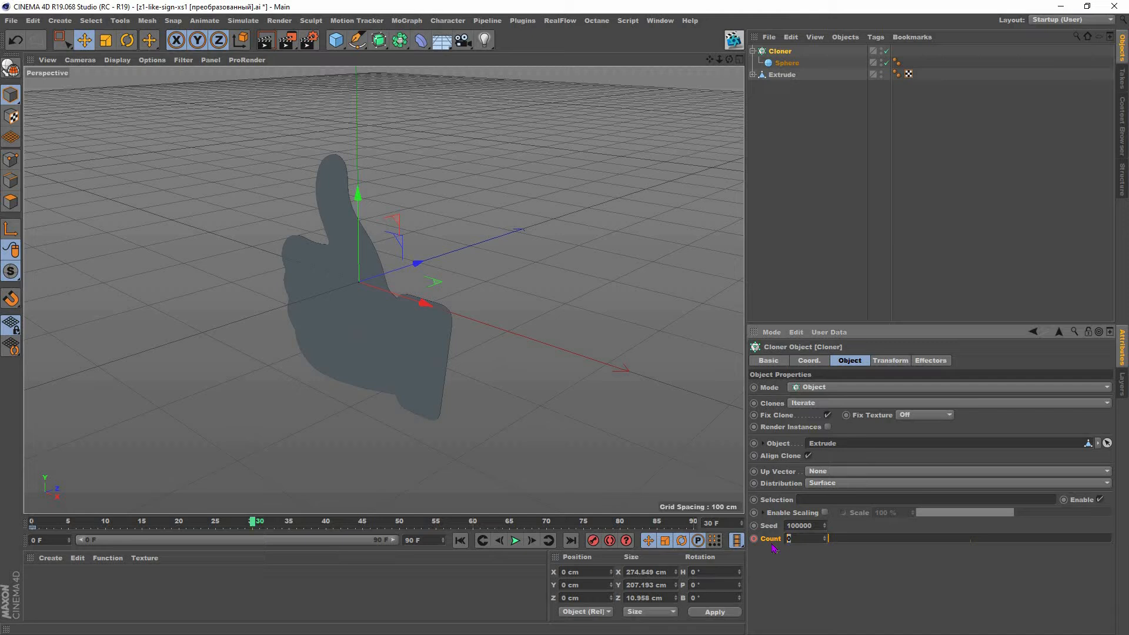
type("555")
key("Return")
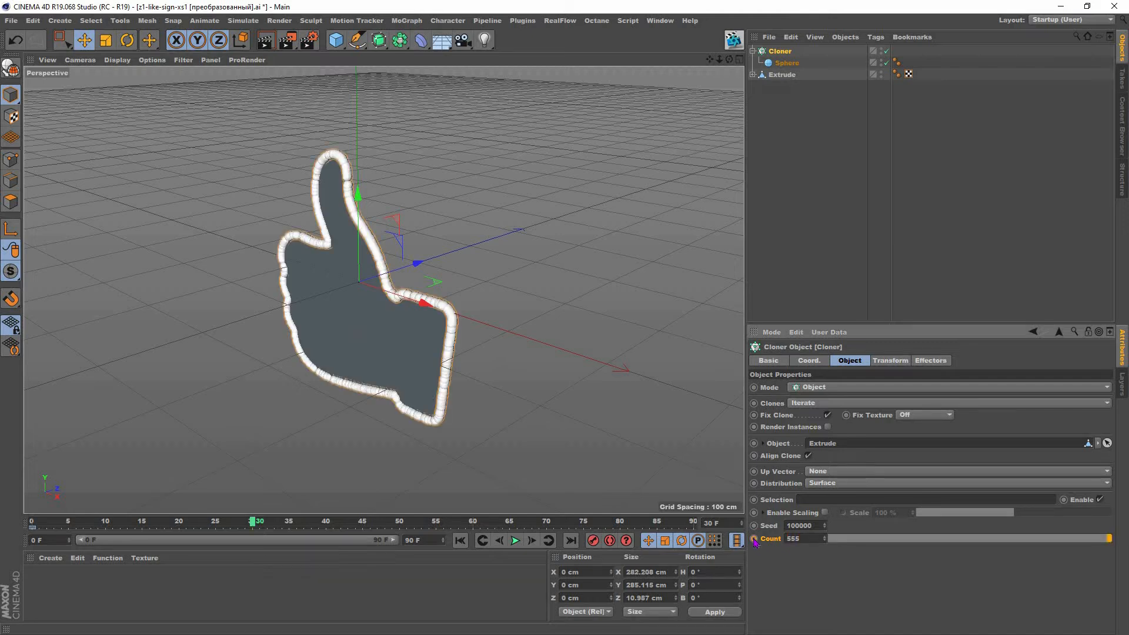
Step: Play the clone count animation from the first frame and inspect the spheres along the hand's outline
left_click(460, 540)
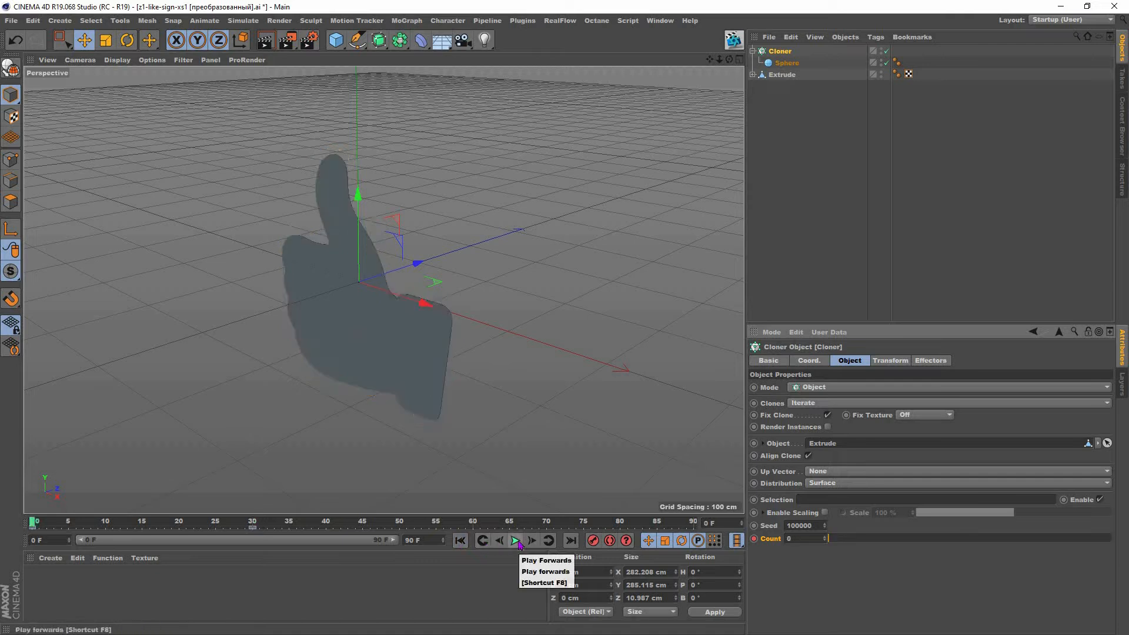
left_click(516, 541)
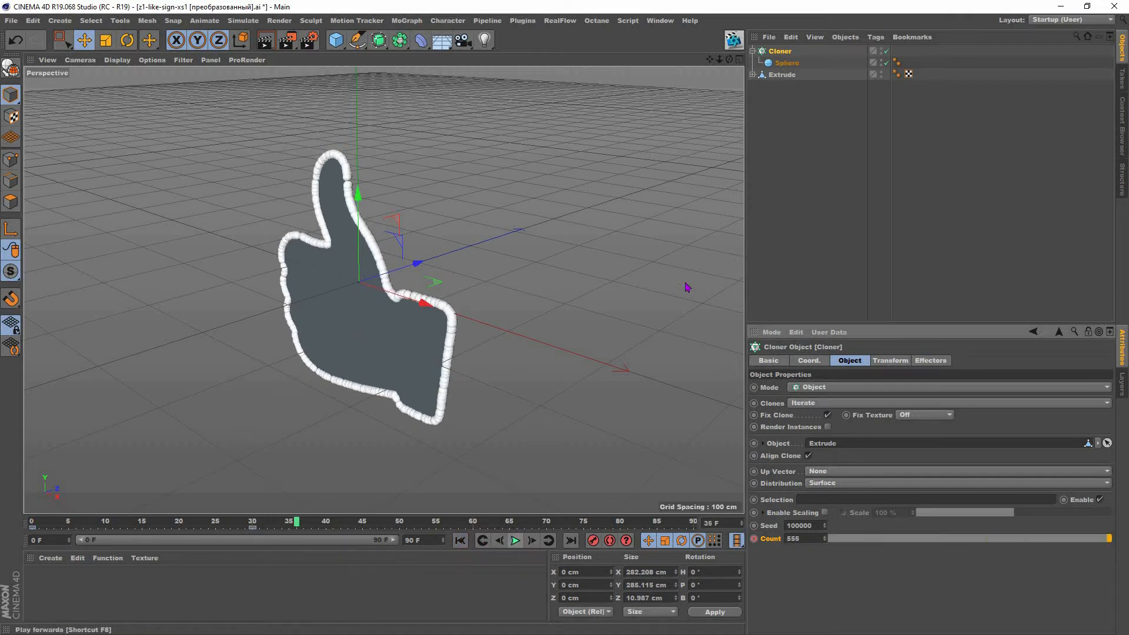
key("F8")
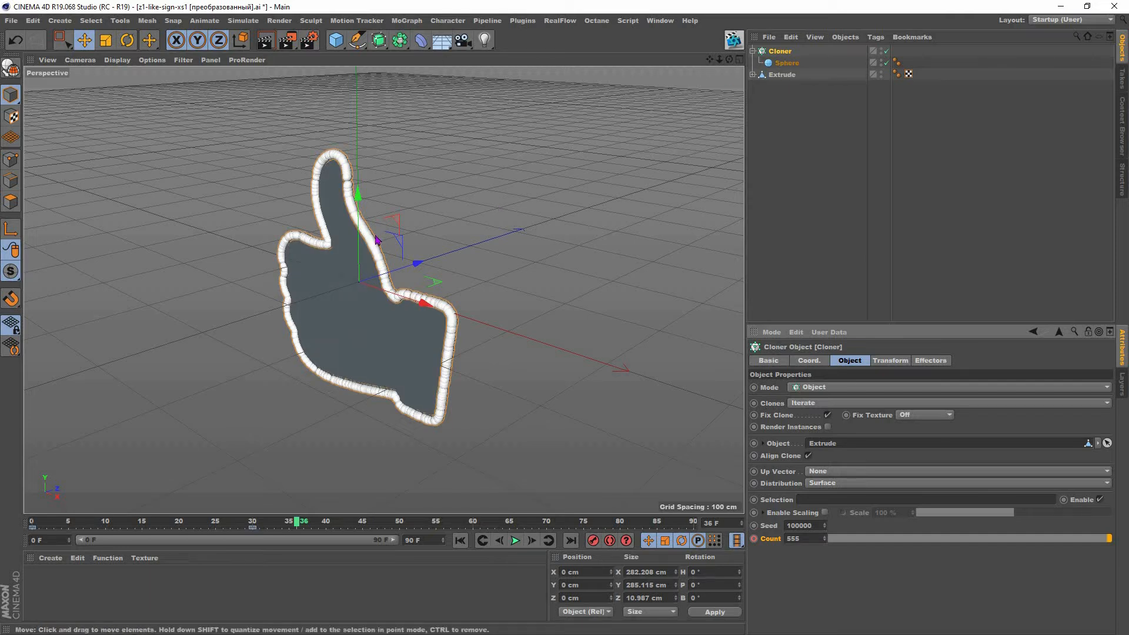
scroll(453, 237, "up", 1)
scroll(462, 312, "up", 4)
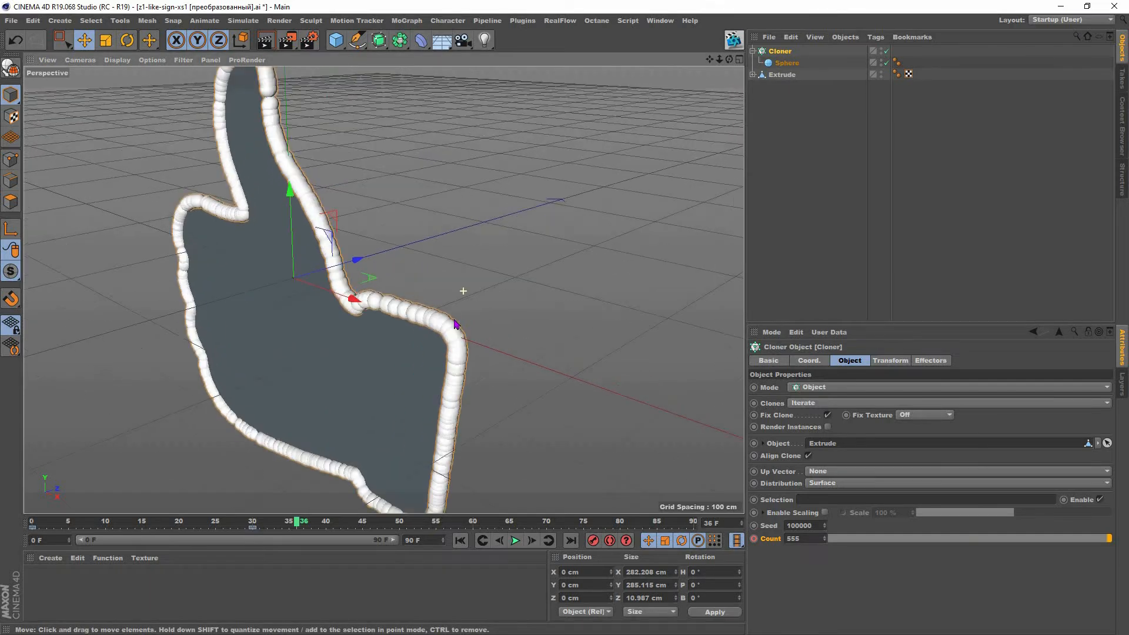
scroll(455, 324, "down", 5)
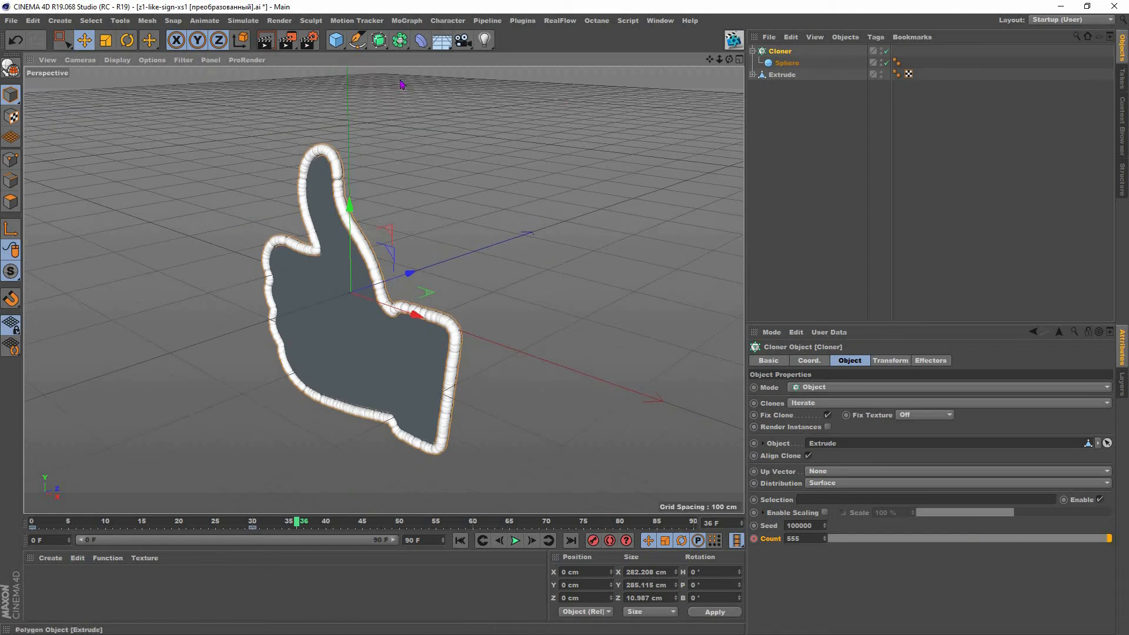
Step: Add a Rigid Body simulation tag to the Sphere inside the Cloner
left_click(785, 63)
right_click(788, 62)
mouse_move(851, 199)
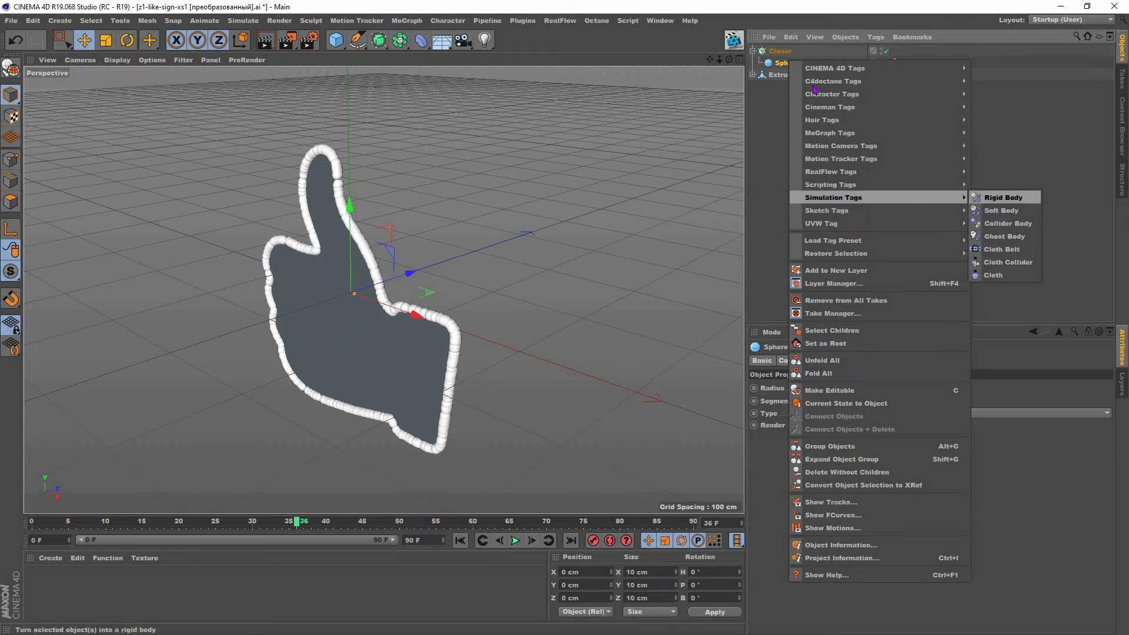
left_click(1003, 198)
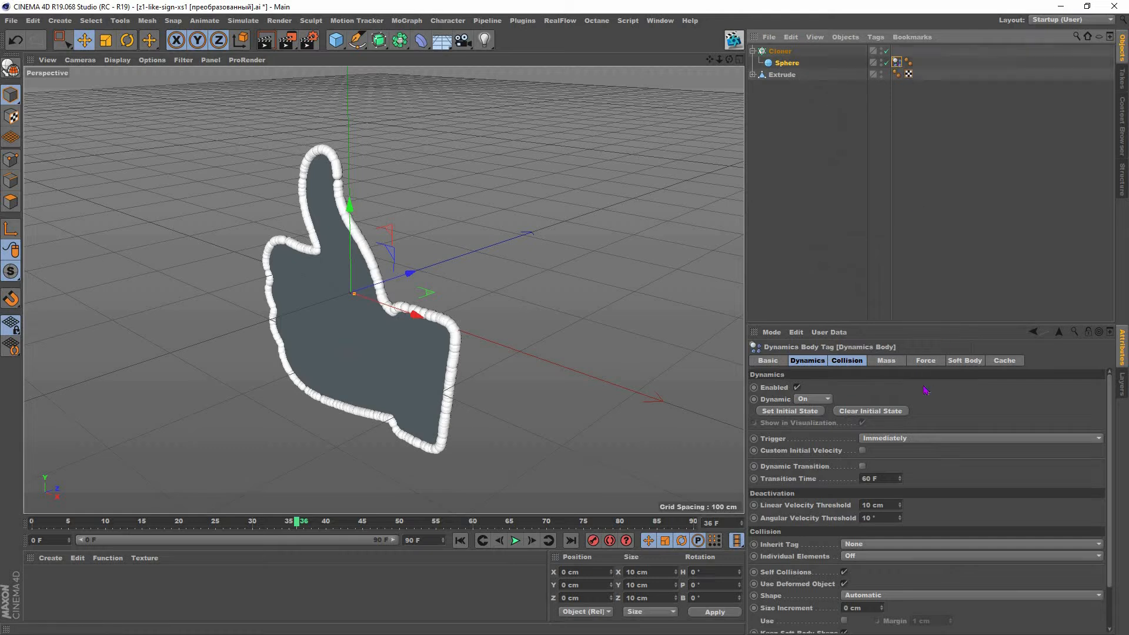
Step: Set the sphere's rigid body Bounce, Friction and Collision Noise to 0 %
left_click(847, 361)
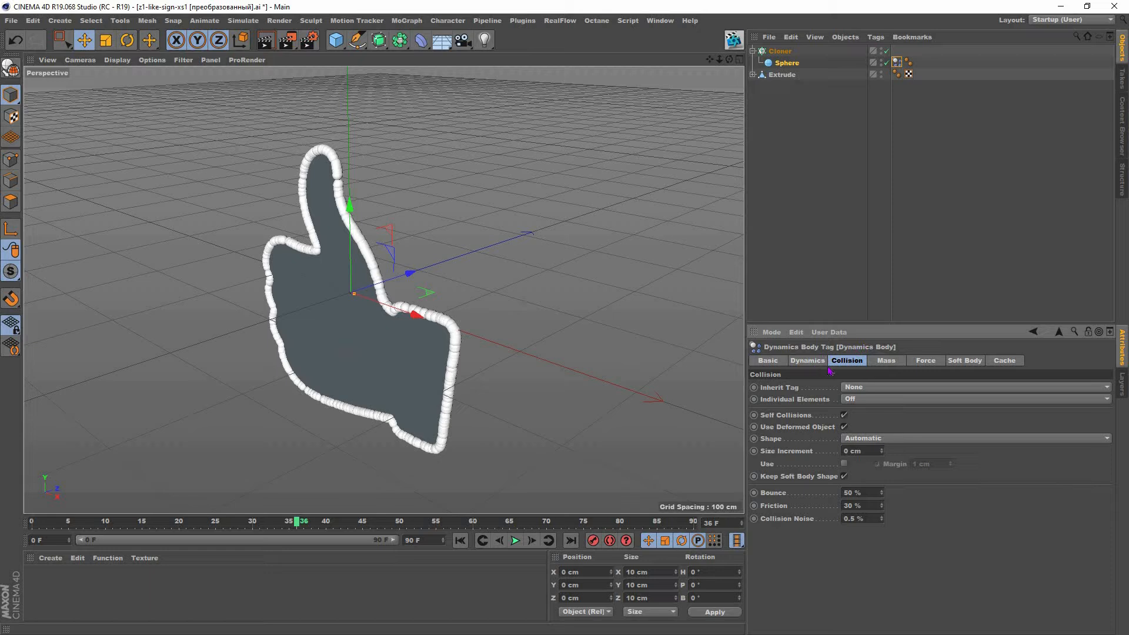
left_click(819, 360)
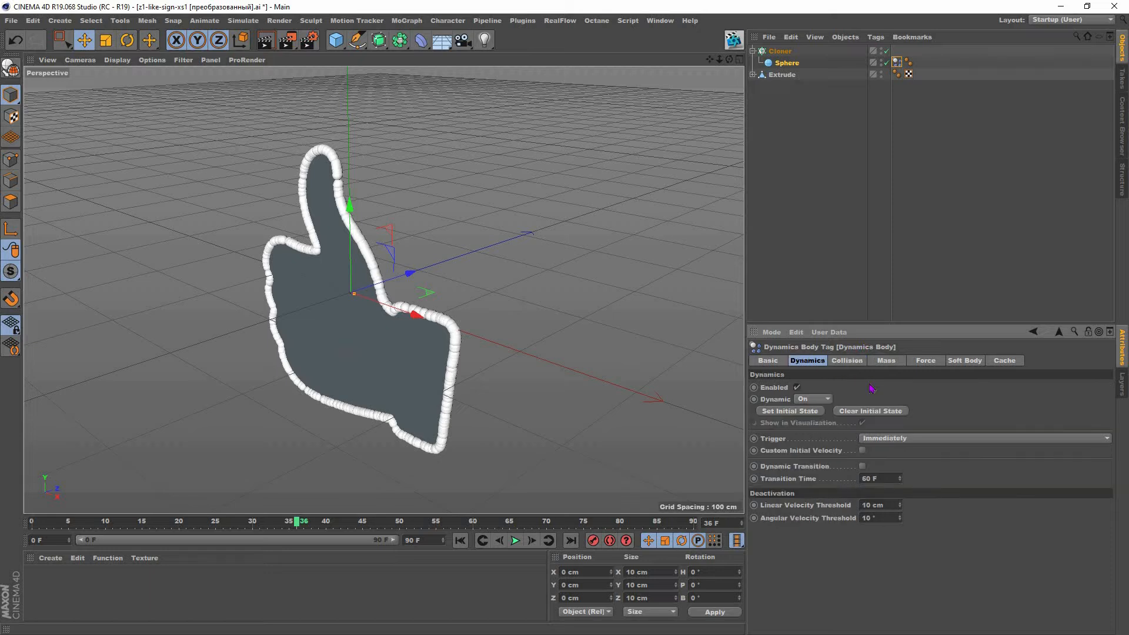
left_click(847, 361)
left_click_drag(809, 500, 809, 502)
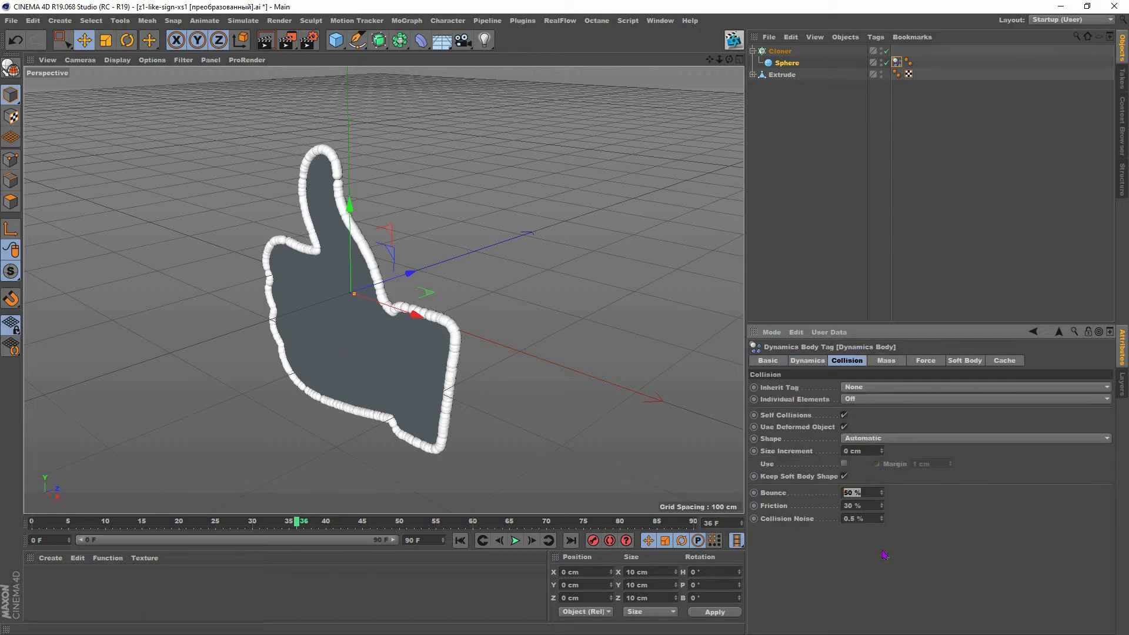
type("0")
left_click_drag(852, 569, 851, 574)
type("0")
left_click_drag(867, 519, 844, 594)
type("0")
key("Return")
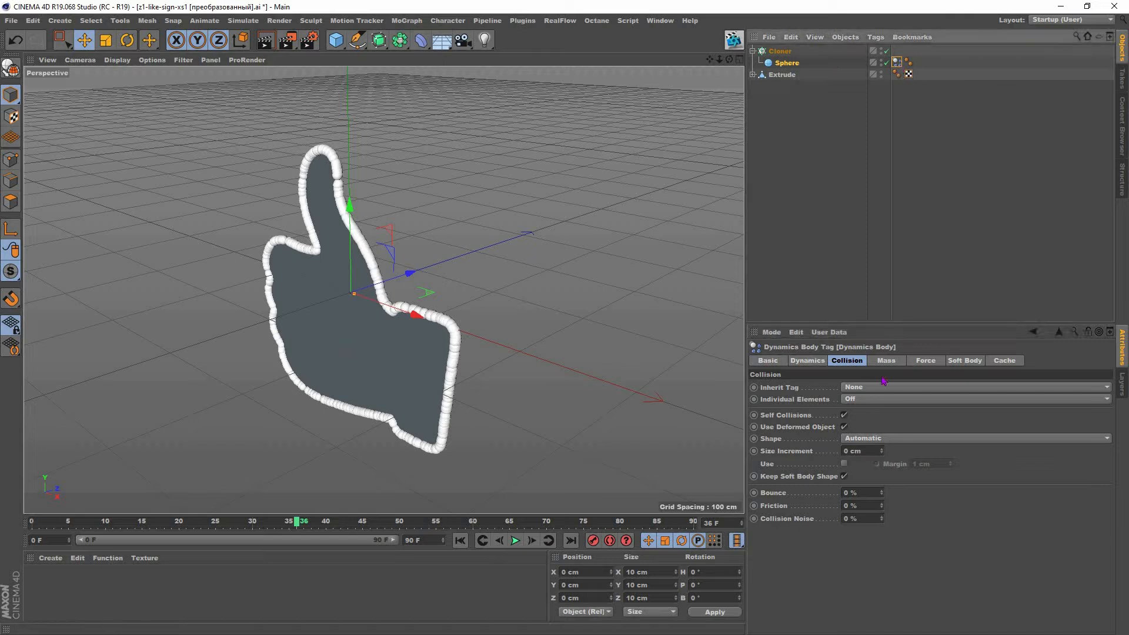
Step: Set the rigid body's Follow Position force to 32 and play the simulation from the first frame to frame 34
left_click(925, 360)
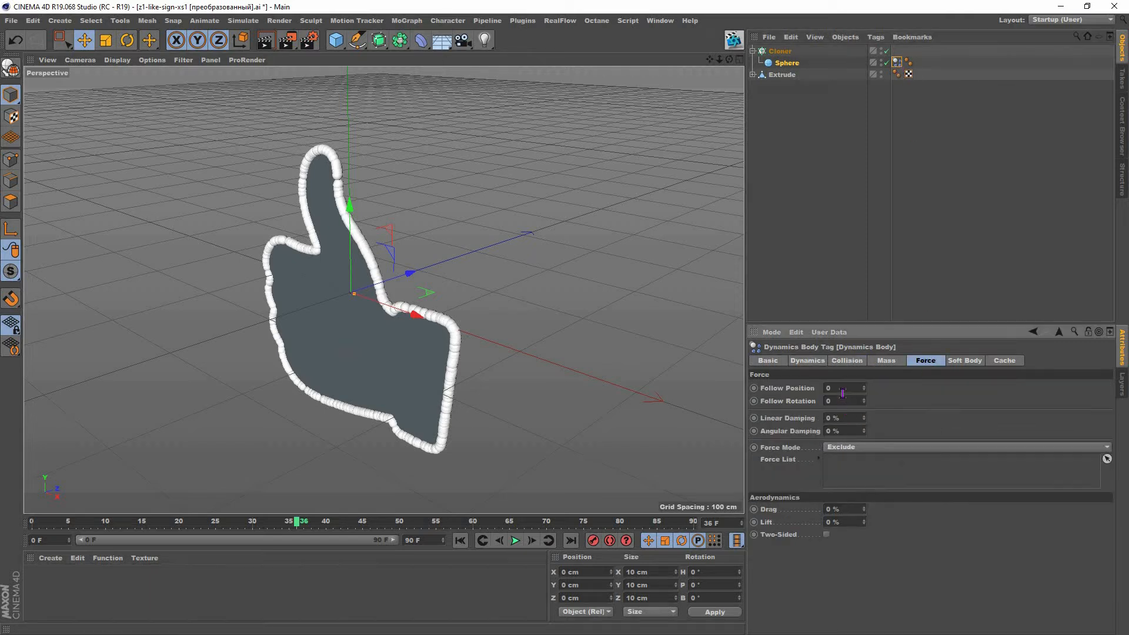
type("32")
left_click(460, 542)
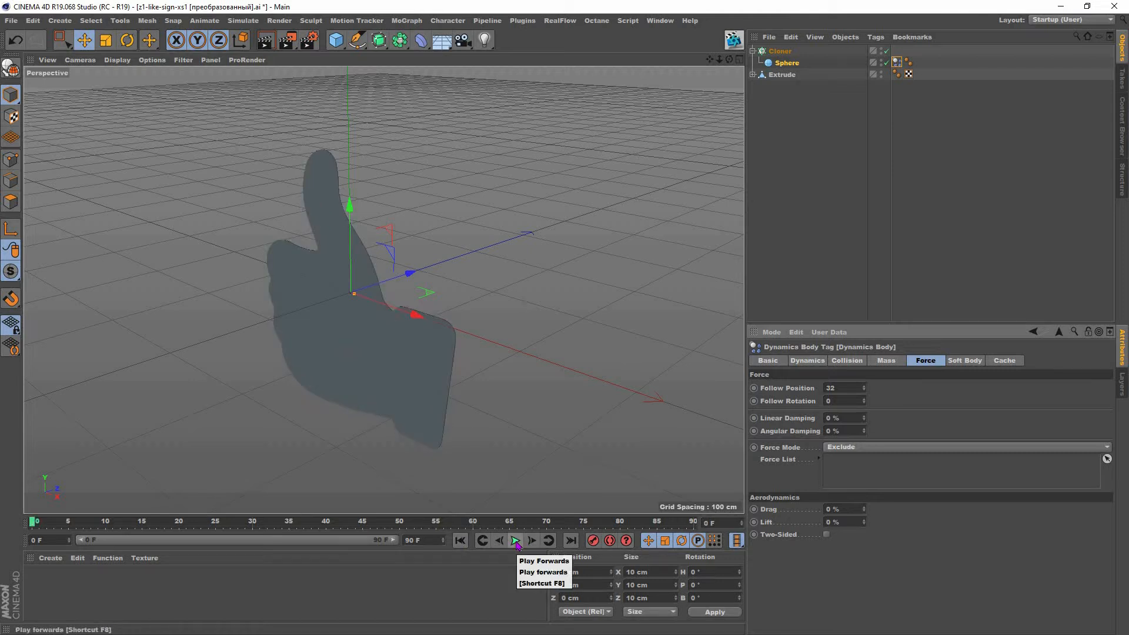
left_click(516, 542)
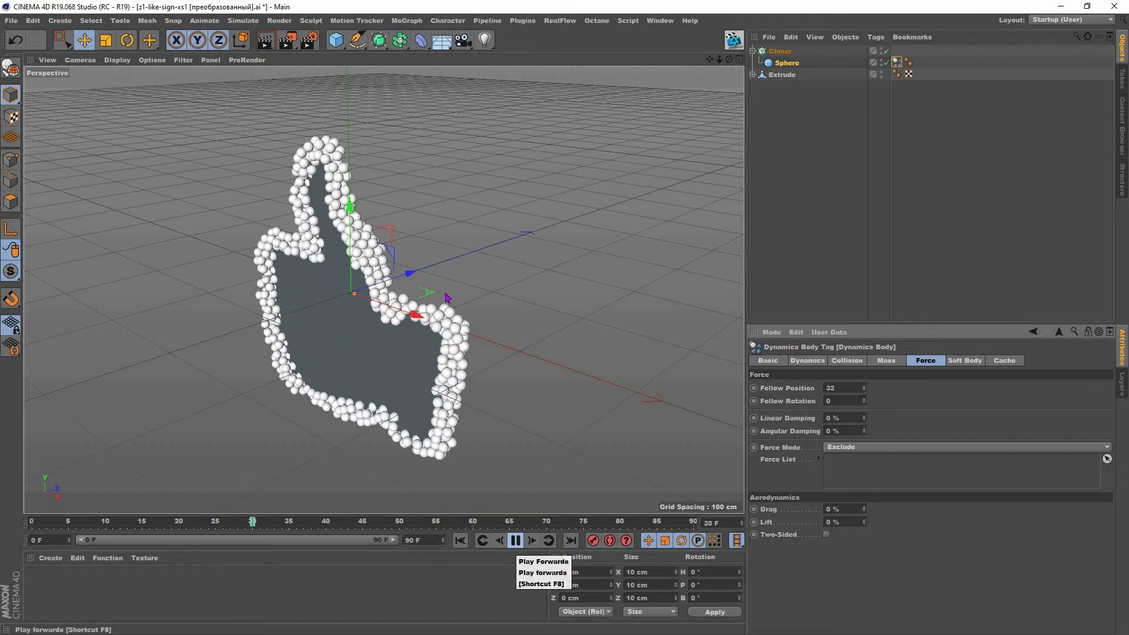
scroll(448, 292, "down", 5)
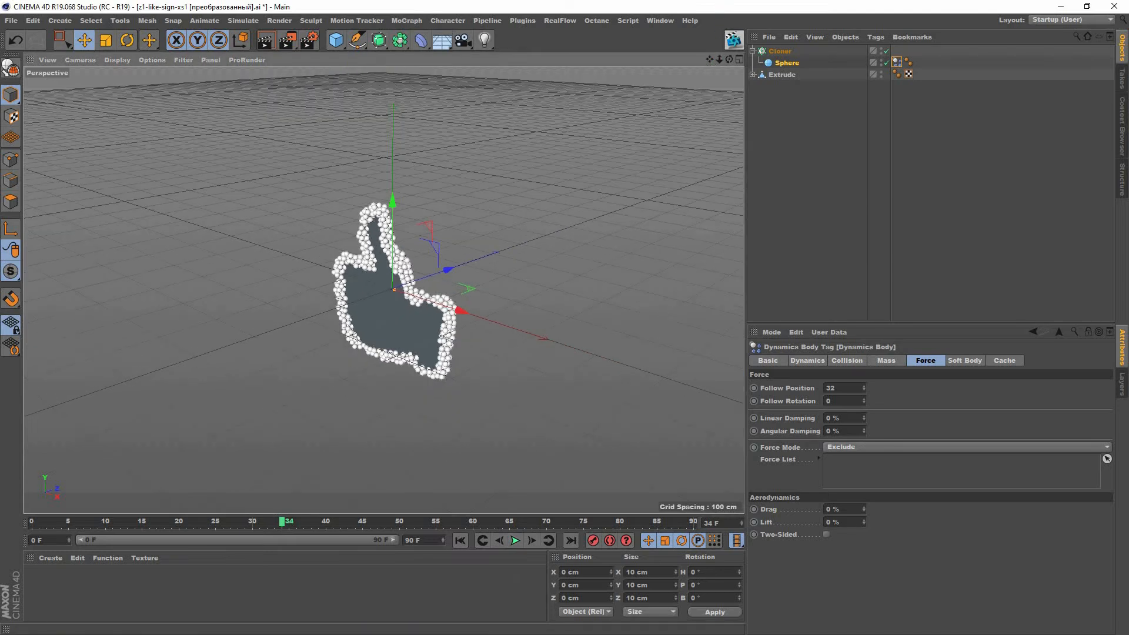
middle_click_drag(449, 292, 364, 274, "alt")
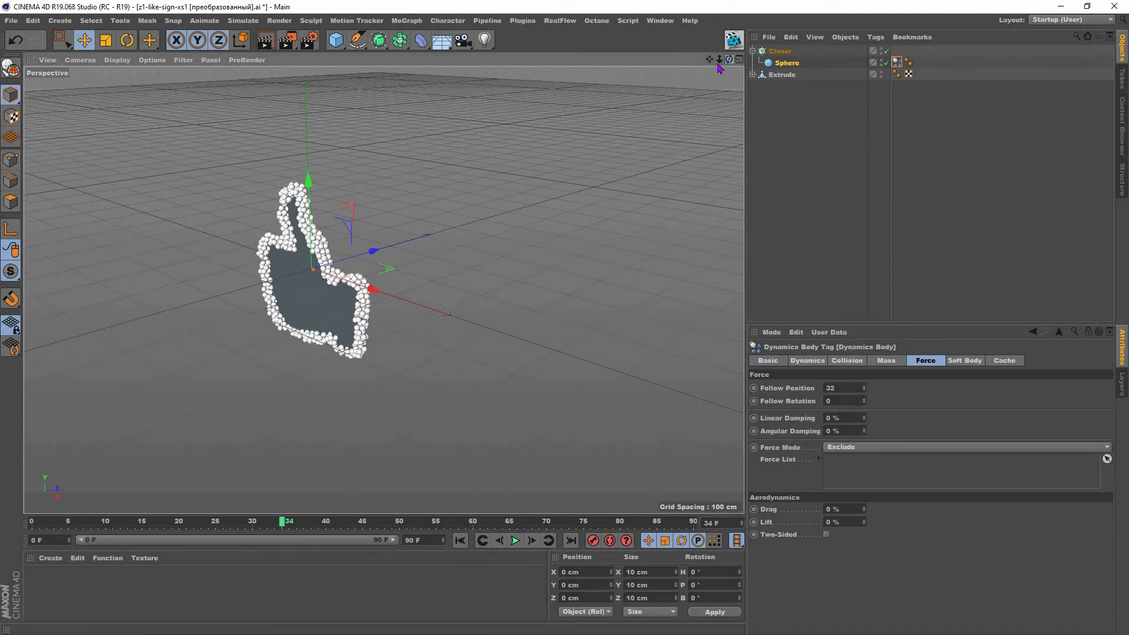
left_click_drag(312, 290, 334, 290, "alt")
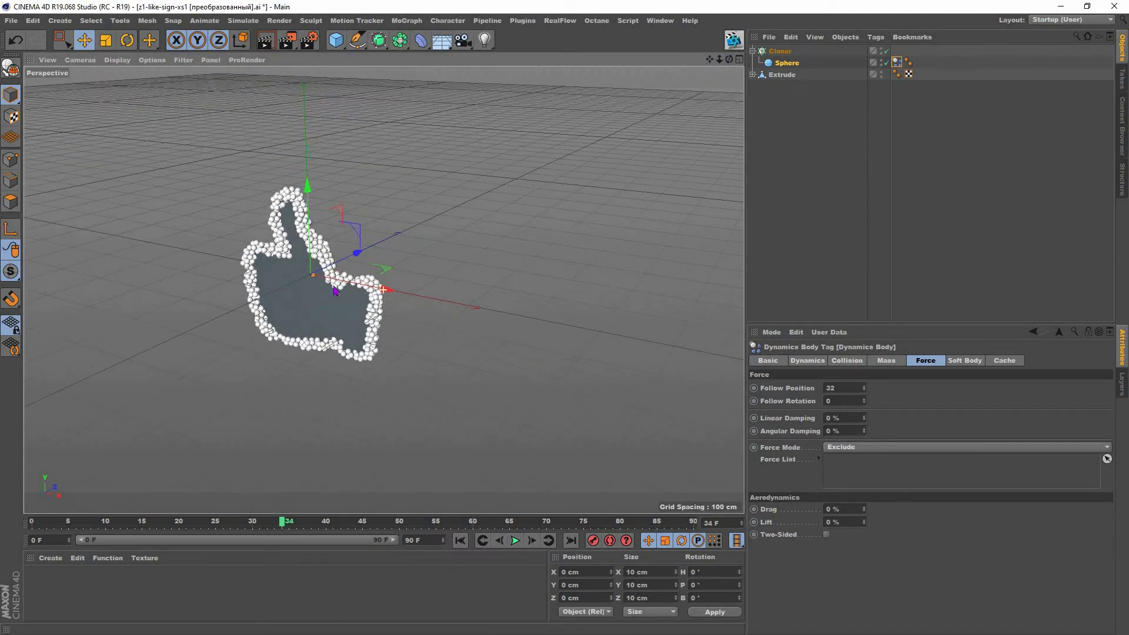
Step: Hide the hand's Extrude object and collapse the Cloner's hierarchy
left_click(882, 74)
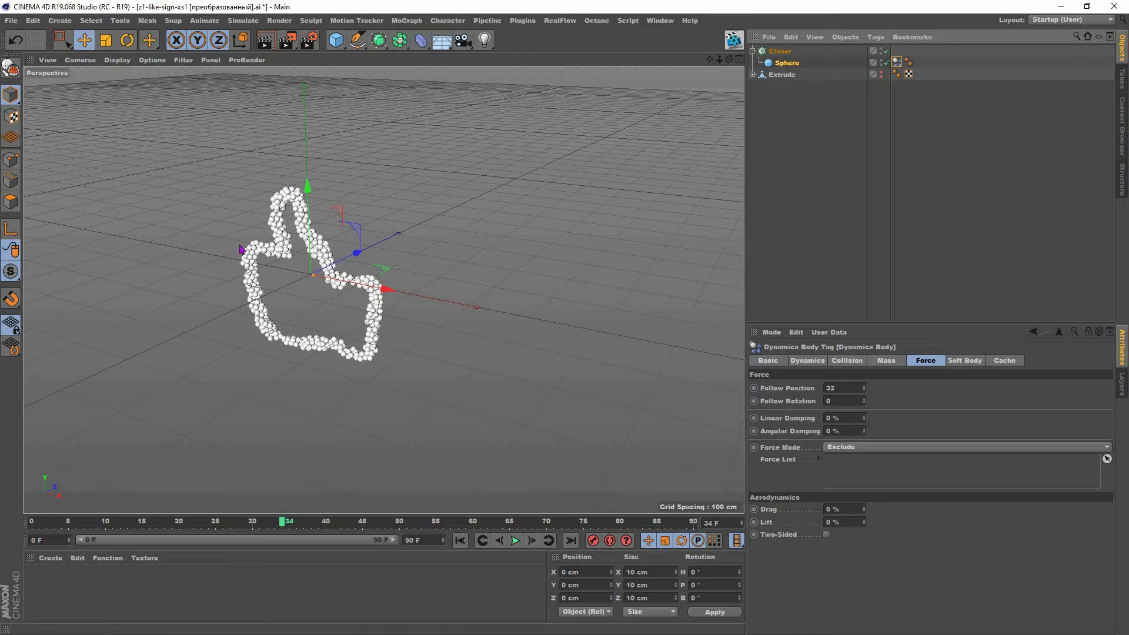
scroll(300, 320, "up", 3)
scroll(301, 319, "down", 2)
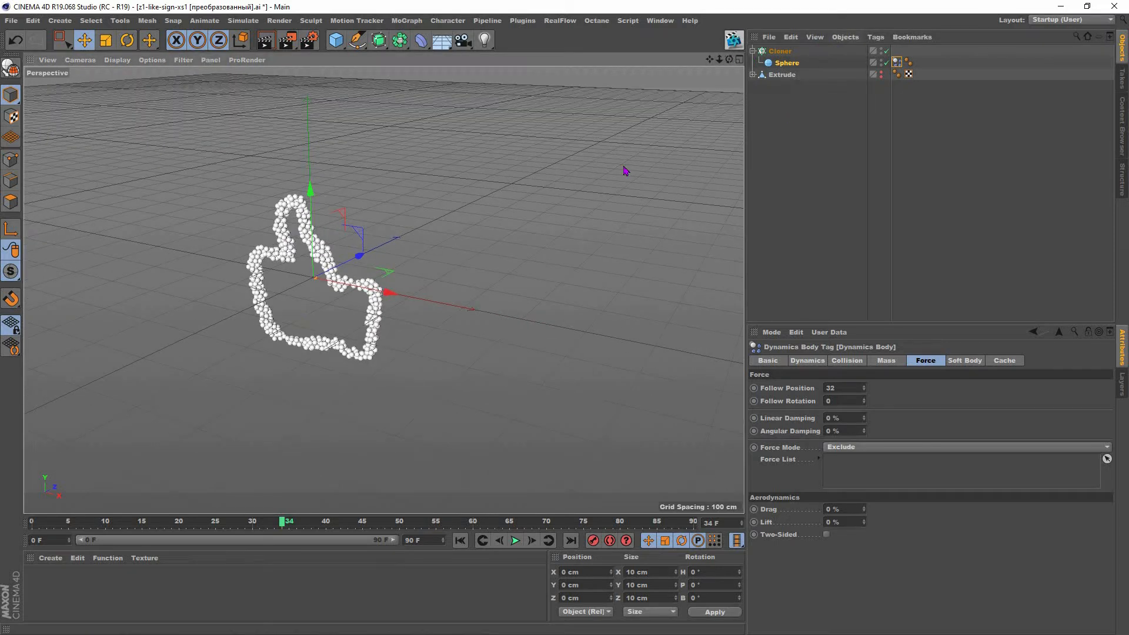
scroll(702, 82, "up", 2)
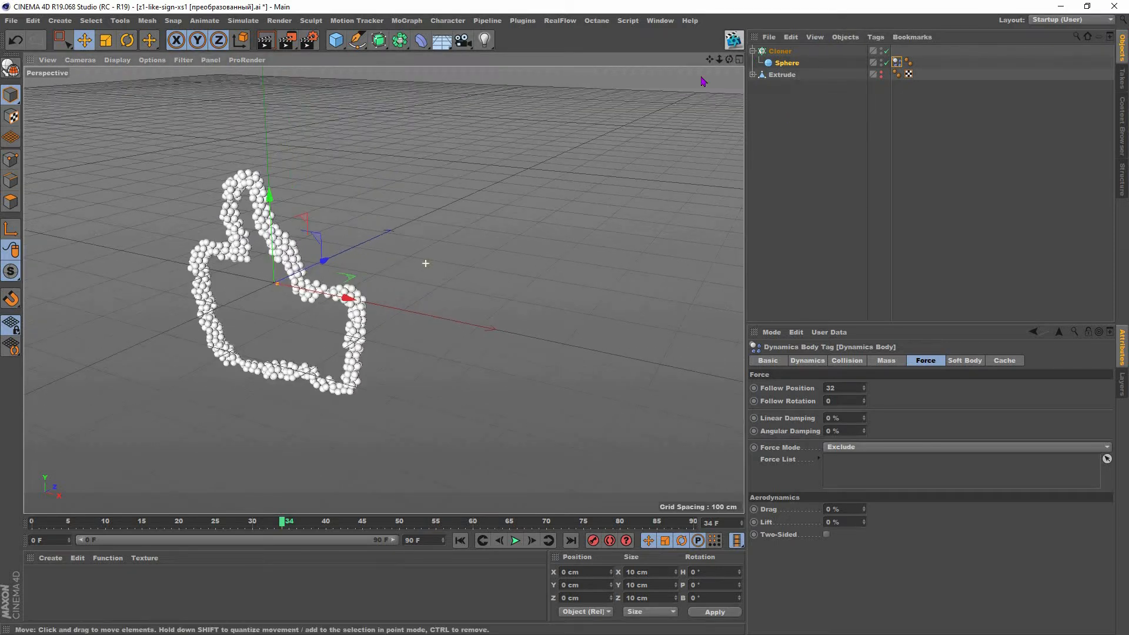
left_click(753, 51)
scroll(250, 278, "up", 2)
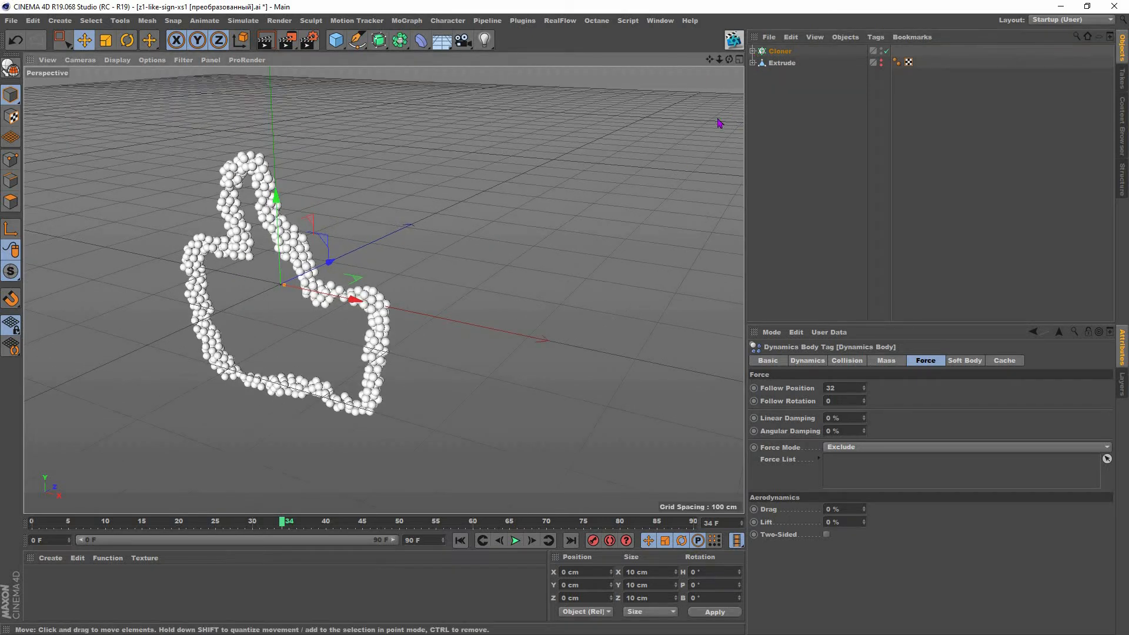
scroll(677, 163, "down", 1)
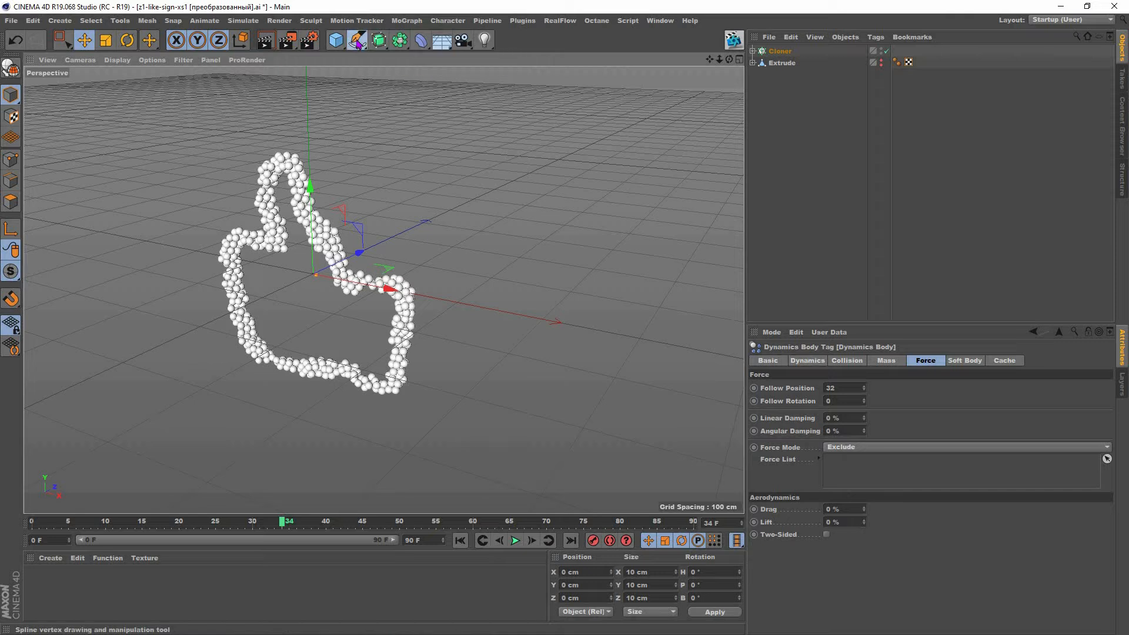
Step: Add a Text spline and move it in the top view along X to about 258 cm, beside the hand
left_click_drag(357, 40, 584, 78)
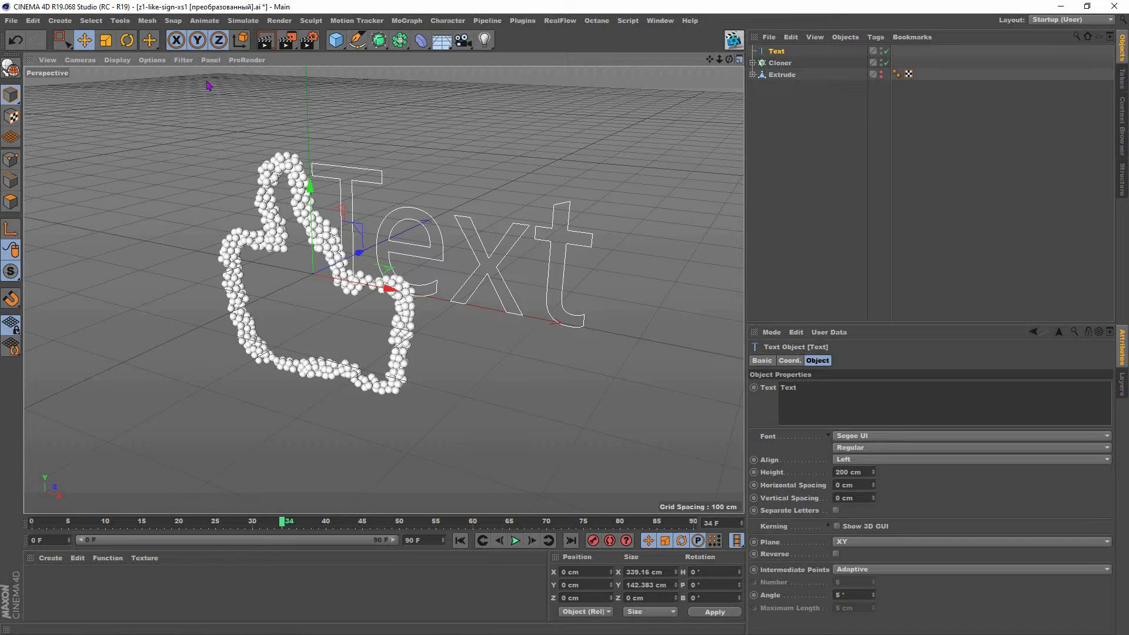
left_click(739, 59)
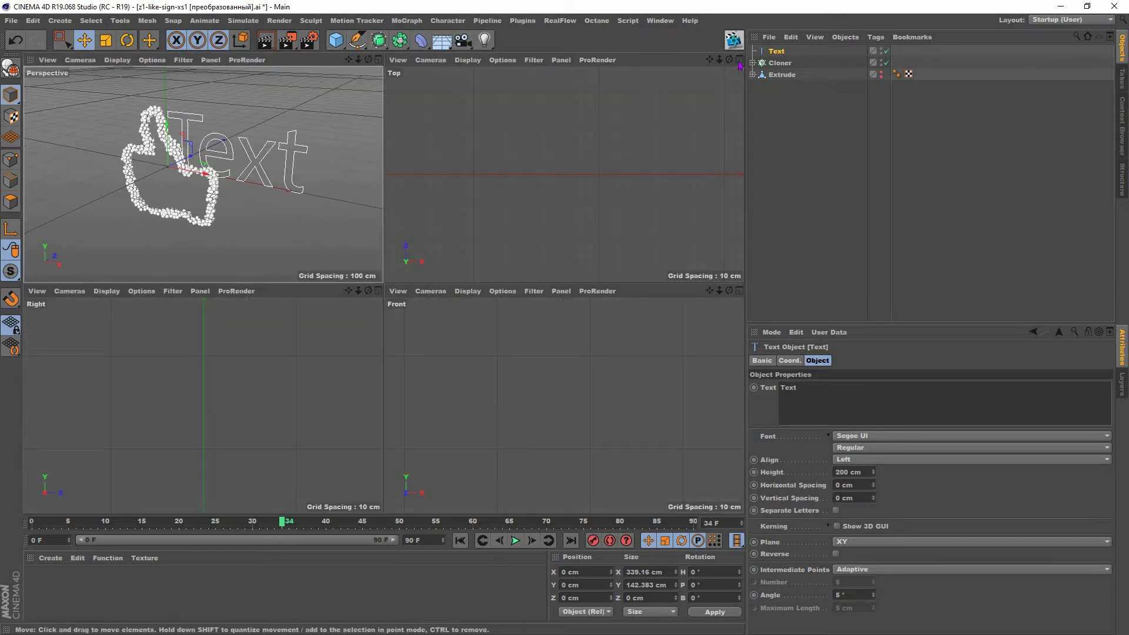
key("F2")
scroll(194, 353, "down", 6)
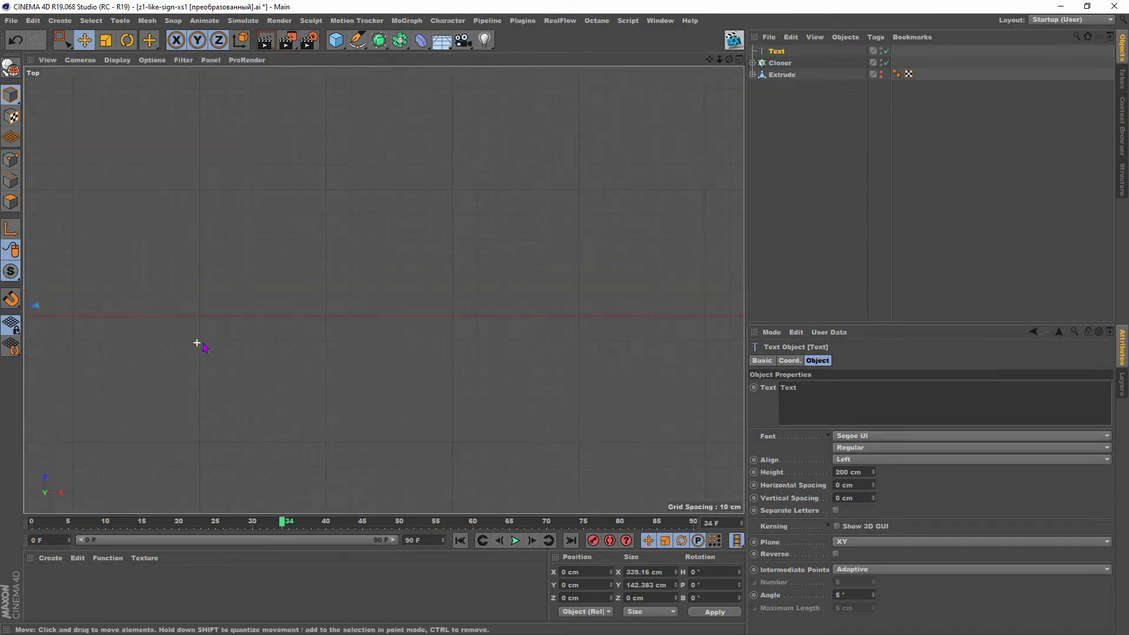
scroll(169, 355, "down", 1)
left_click_drag(171, 348, 224, 361)
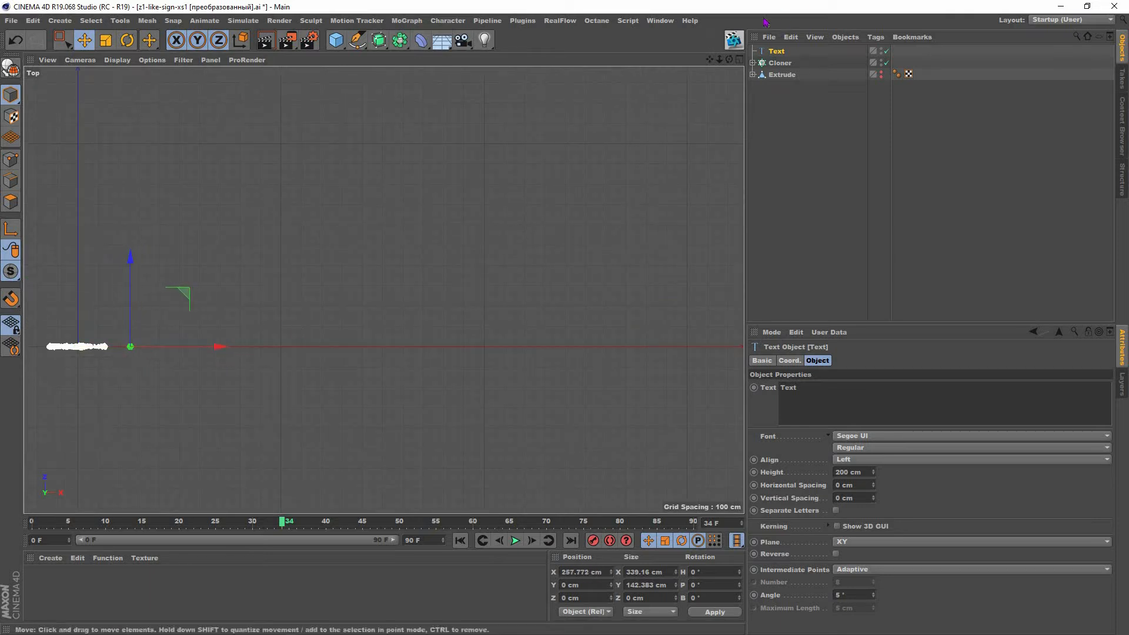
left_click_drag(709, 59, 793, 30)
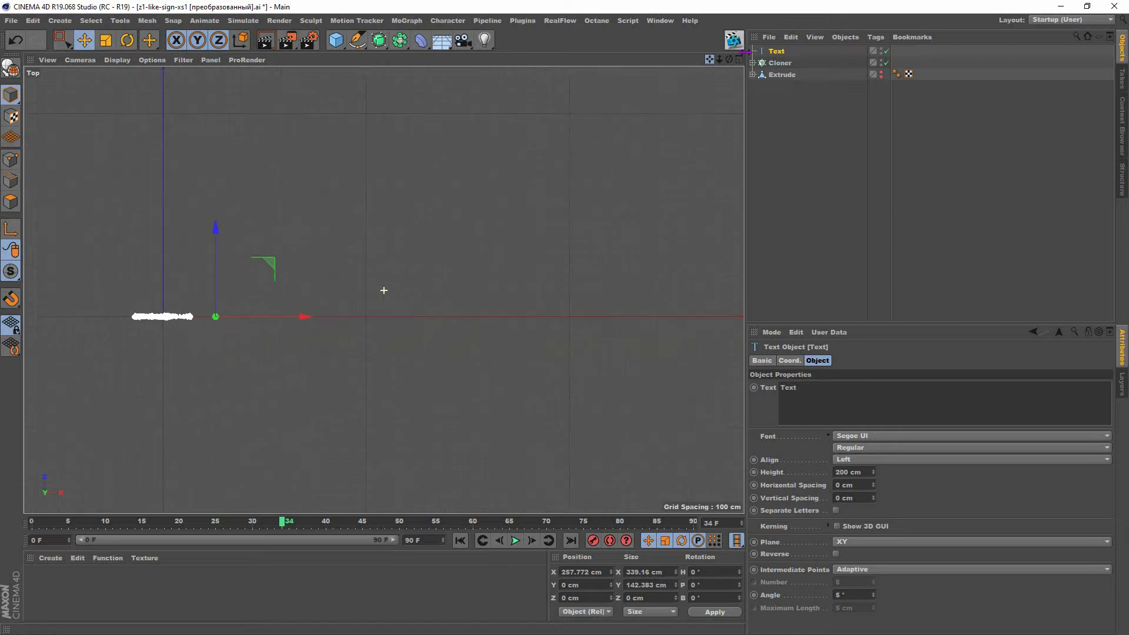
left_click(738, 59)
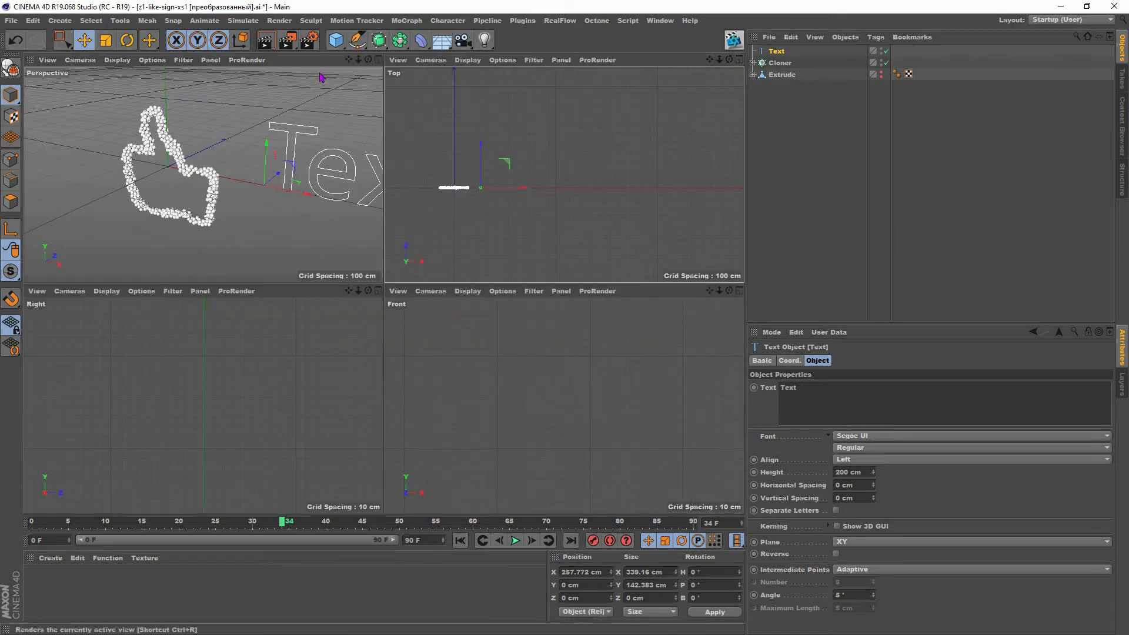
Step: Move the text in the perspective view closer to the hand and lower, to about X 156 cm and Y -132 cm
left_click(378, 60)
left_click_drag(591, 340, 501, 322)
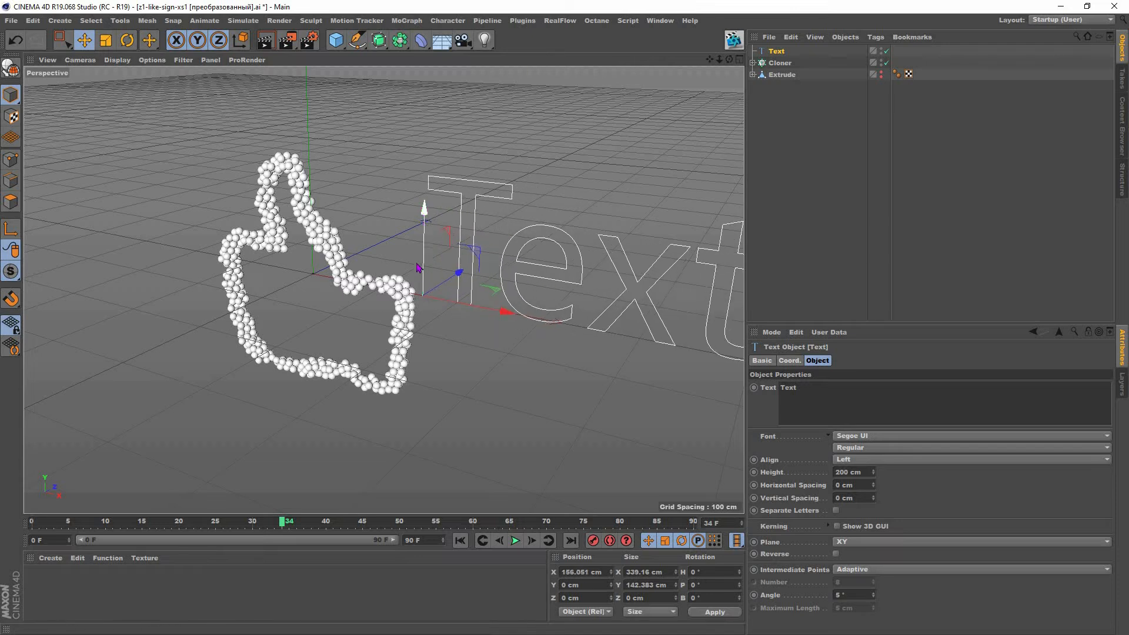
left_click_drag(423, 214, 532, 331)
scroll(532, 330, "down", 2)
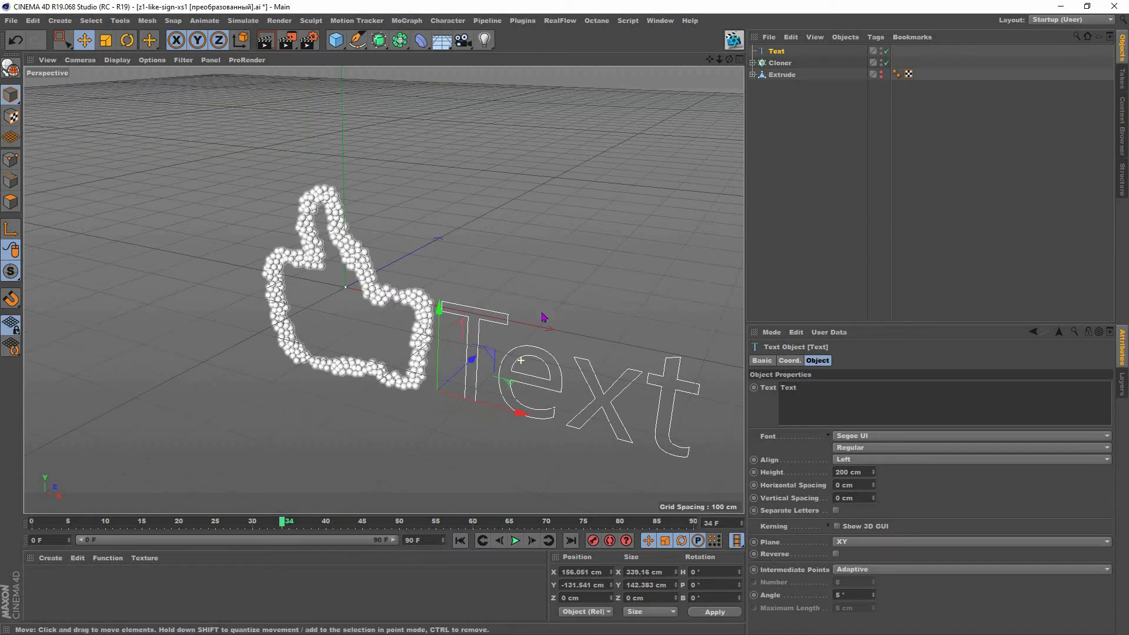
left_click_drag(542, 224, 543, 231)
key("ctrl+z")
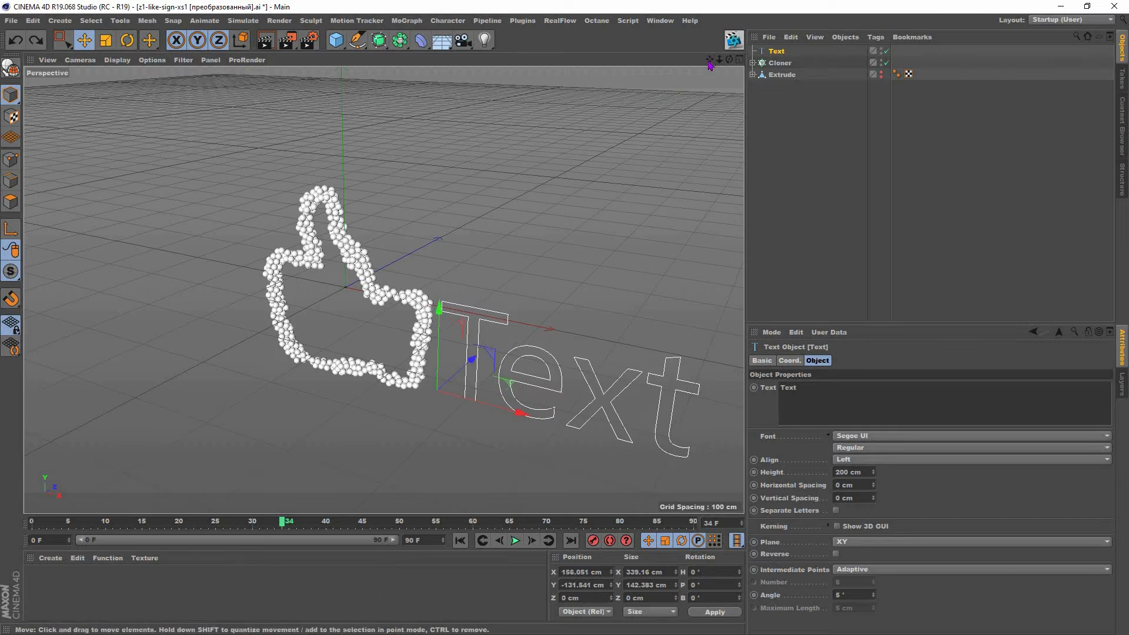
left_click_drag(710, 59, 615, 36)
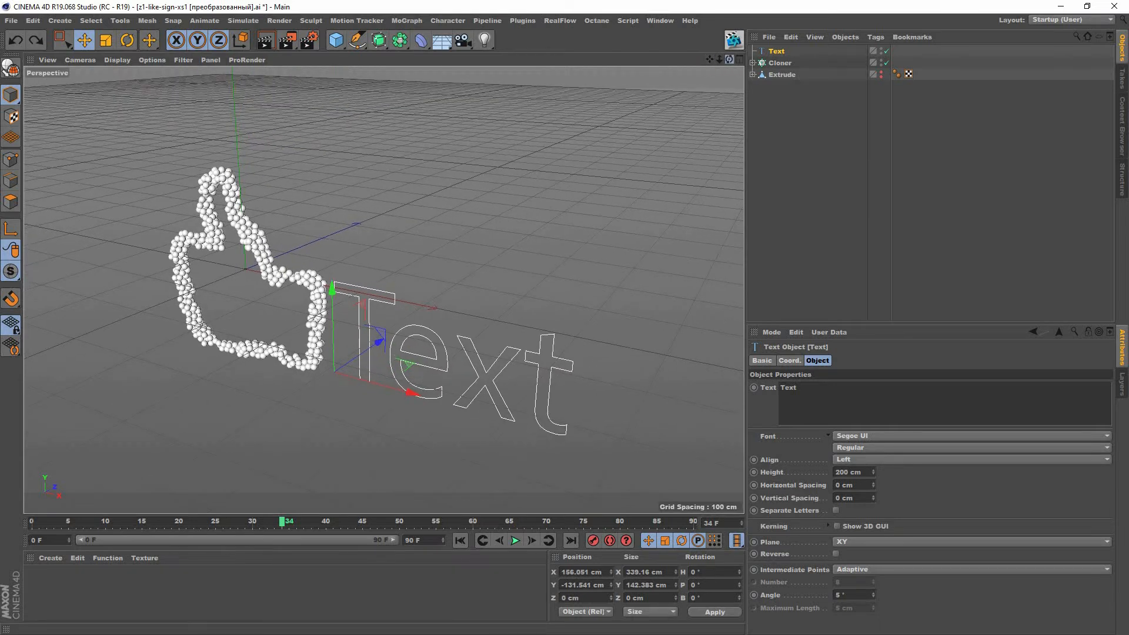
left_click_drag(729, 60, 645, 152)
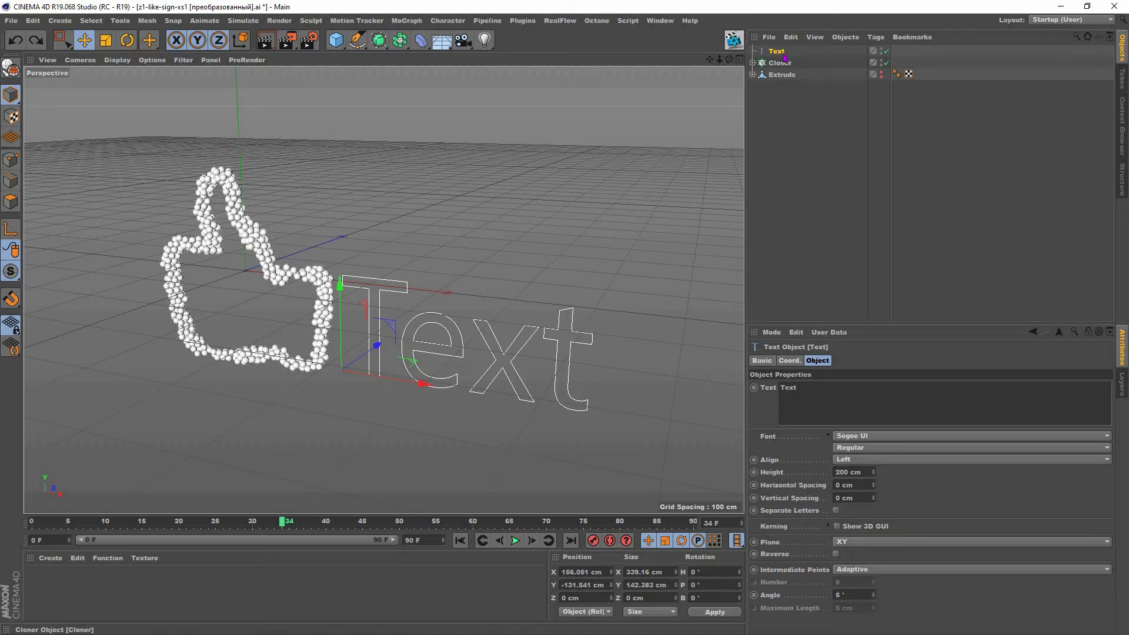
Step: Create a new Extrude object and make the Text spline its child
left_click(379, 40)
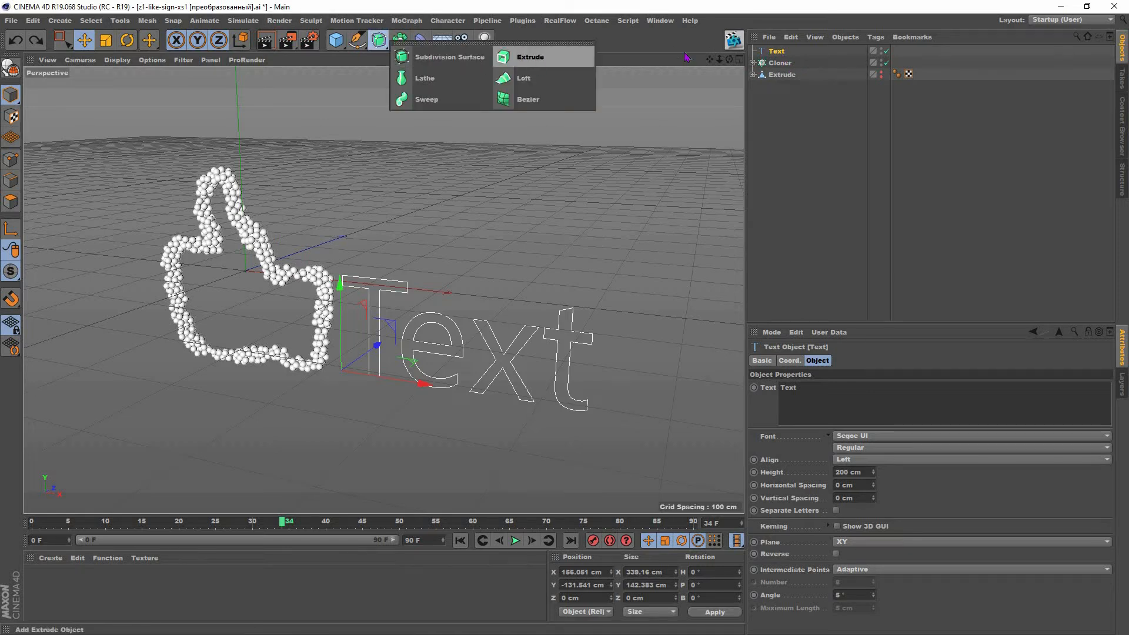
left_click(531, 65)
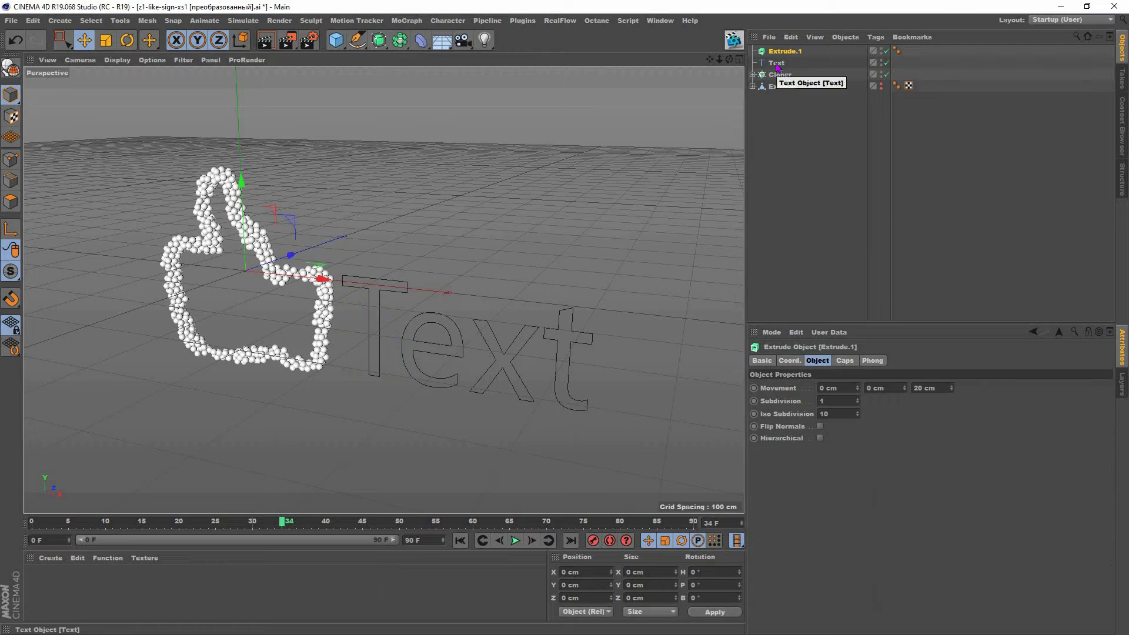
left_click(777, 65)
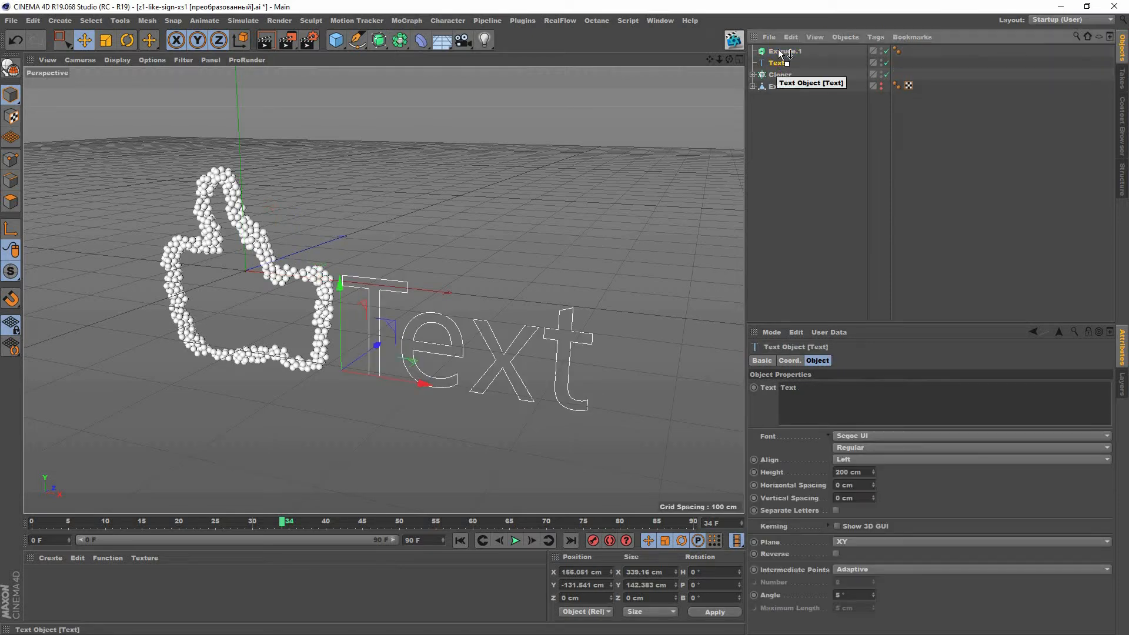
left_click_drag(784, 59, 782, 53)
left_click(784, 51)
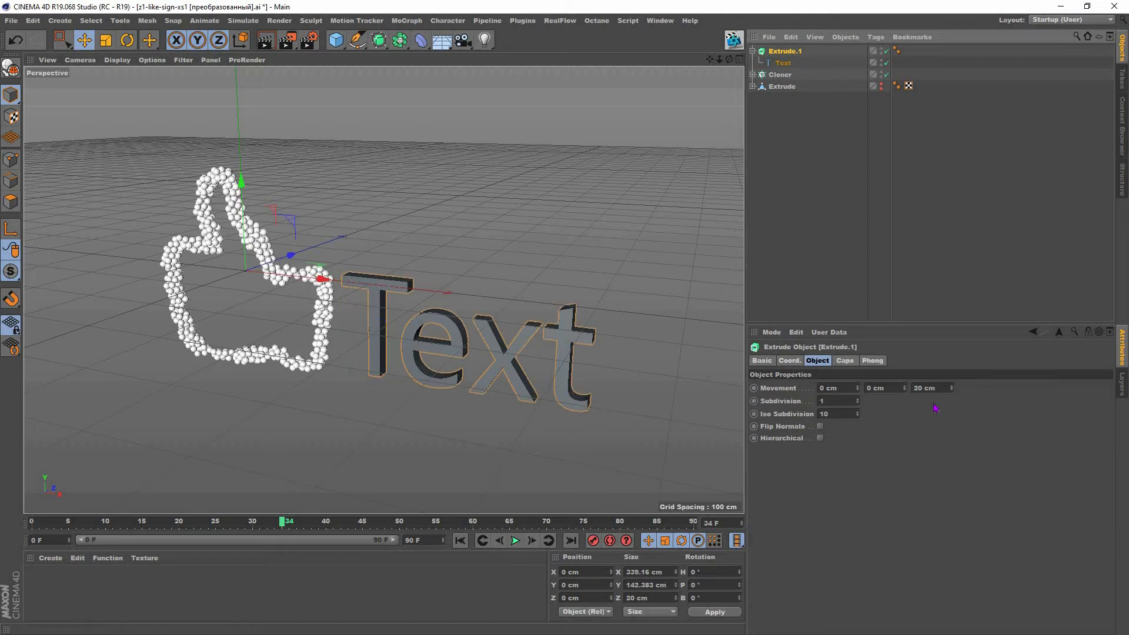
Step: Set the text extrusion's Z movement to 1 cm and collapse its hierarchy
left_click(922, 389)
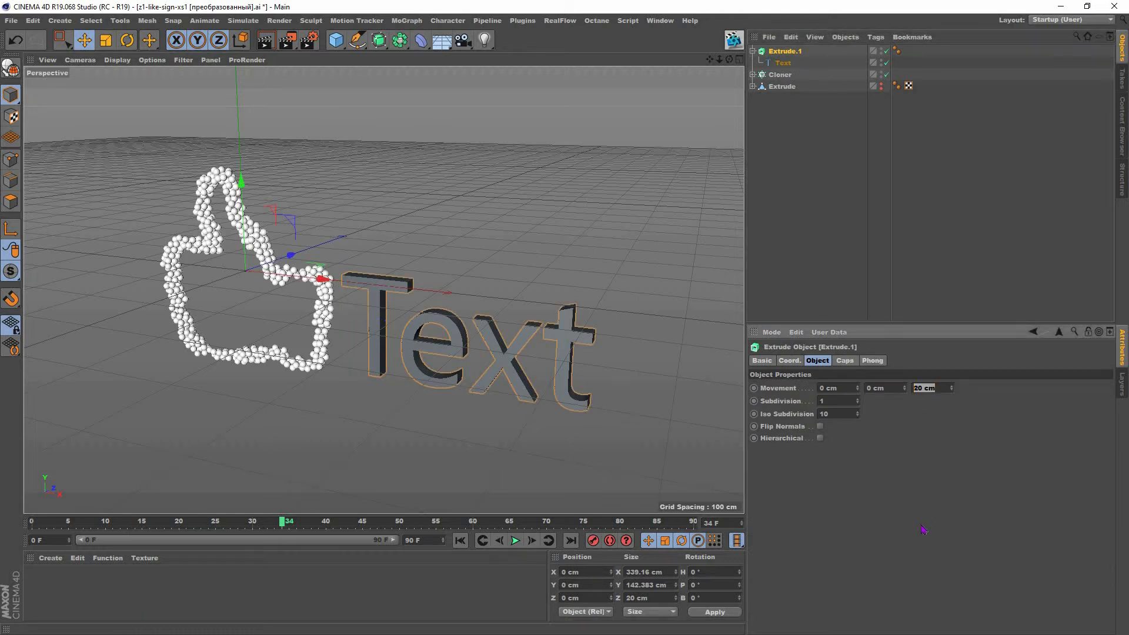
type("1")
key("Return")
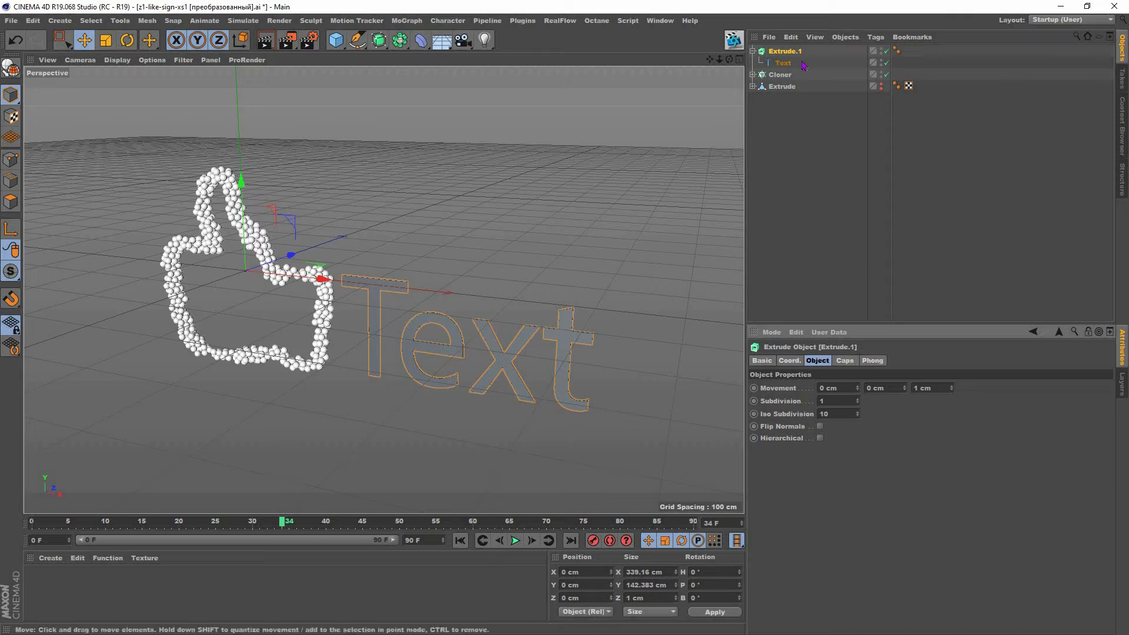
left_click(752, 52)
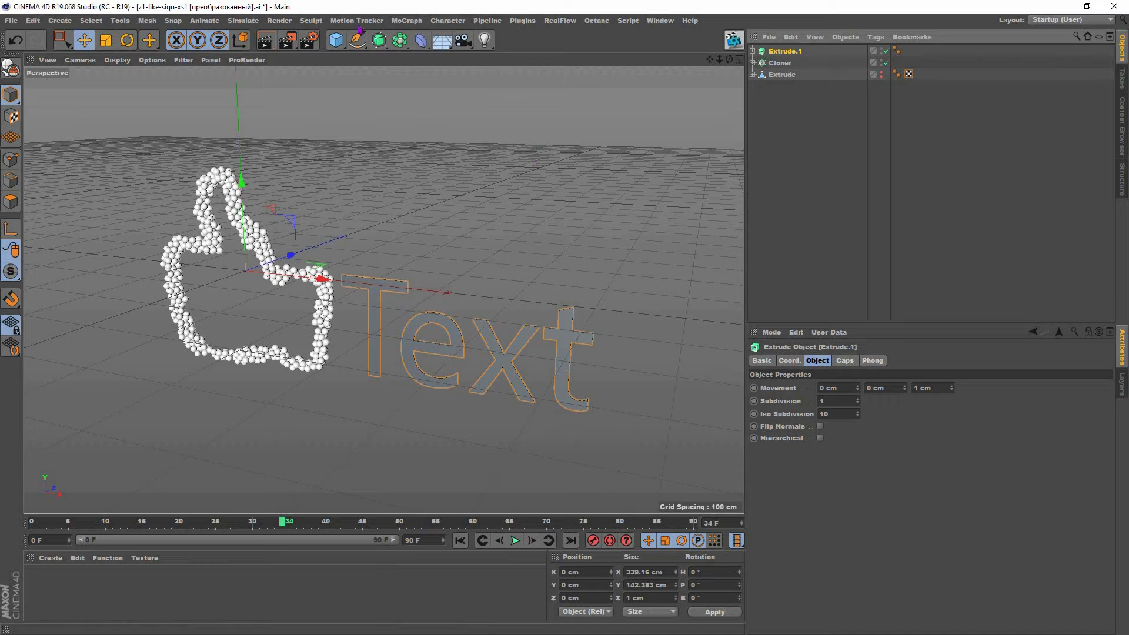
Step: Add a second Cloner in Object mode and assign the text's Extrude object as its target
left_click(407, 20)
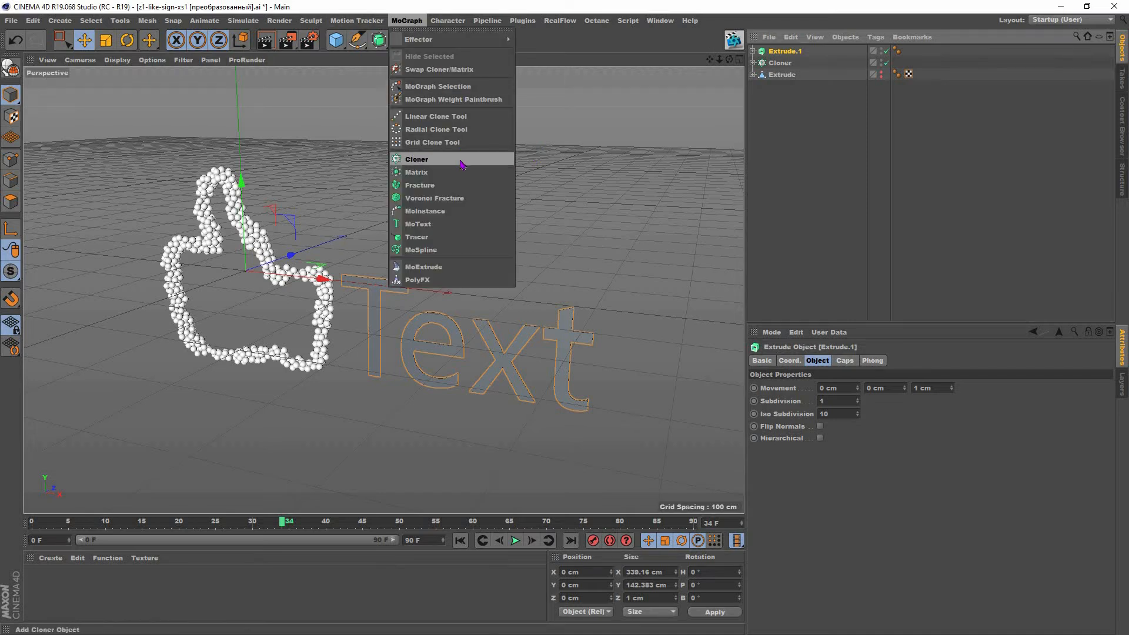
left_click(417, 160)
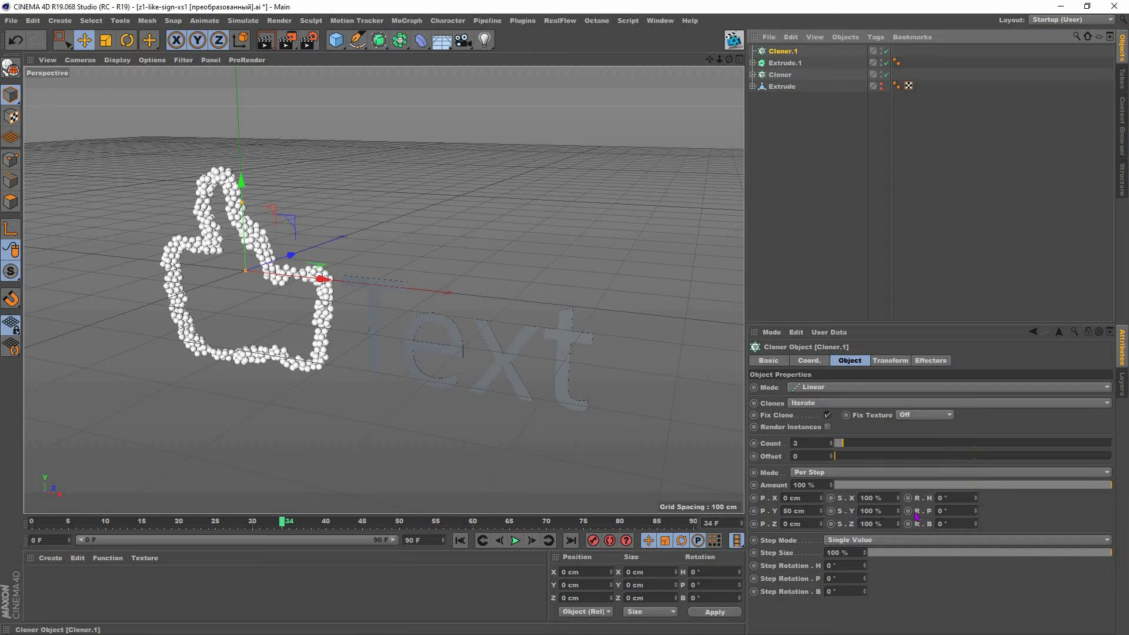
left_click(832, 389)
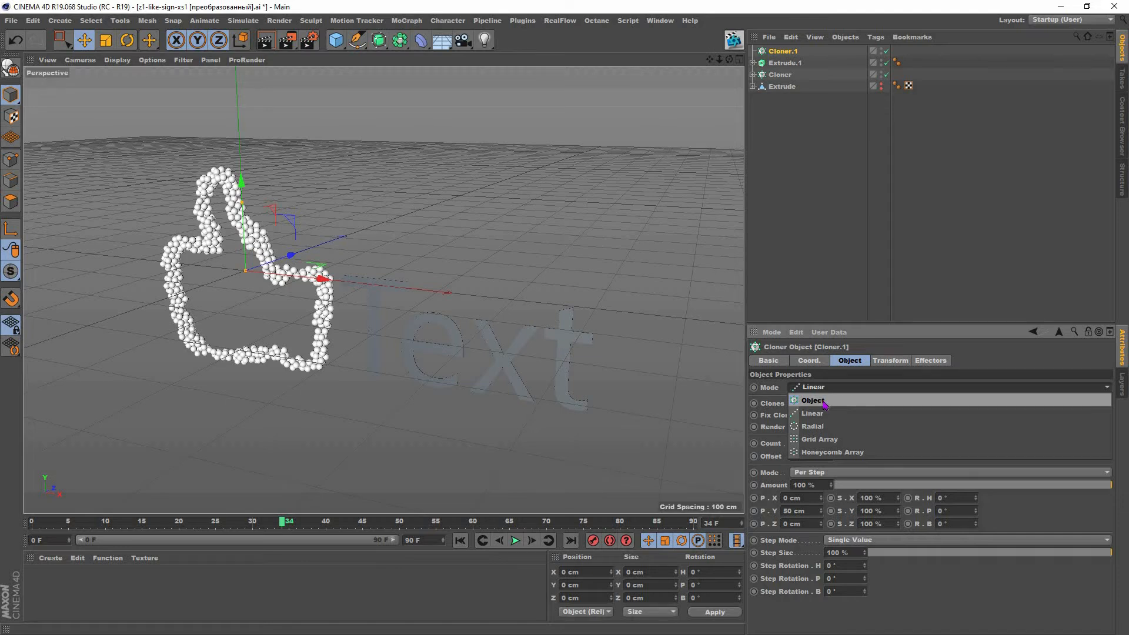
left_click(825, 402)
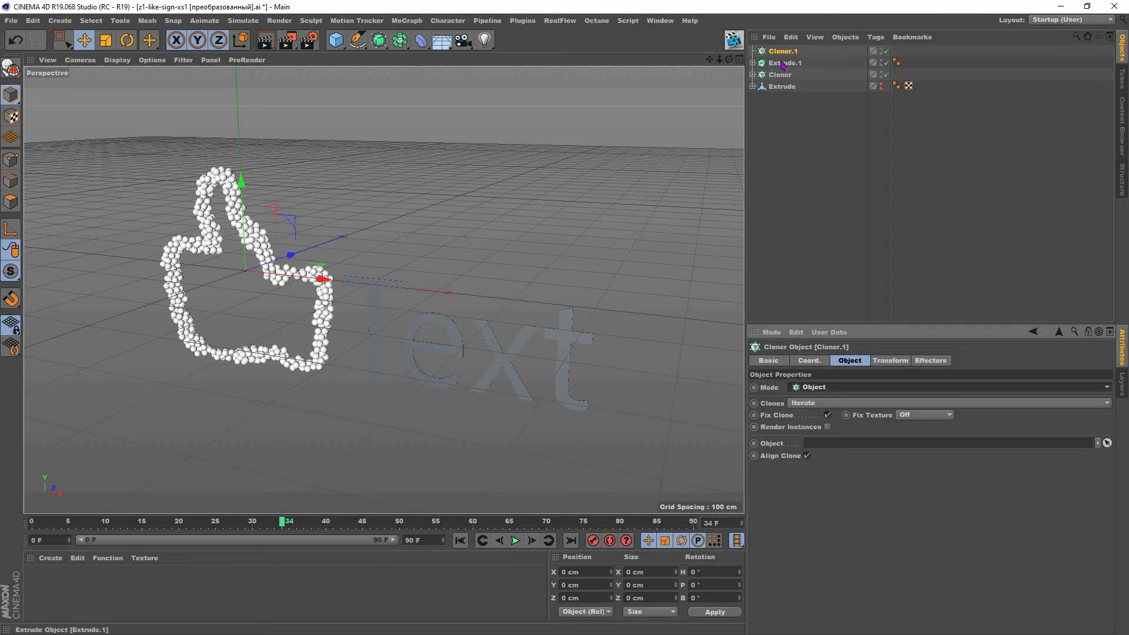
left_click_drag(783, 63, 825, 449)
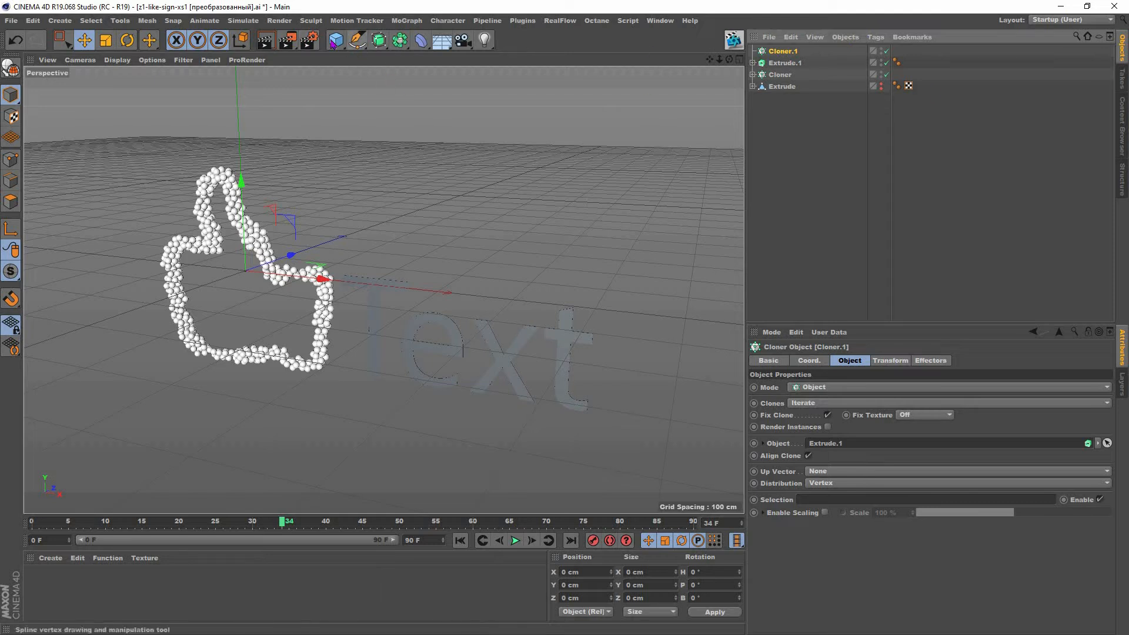
Step: Create a sphere with a 3 cm radius and make it a child of the new Cloner
left_click(625, 76)
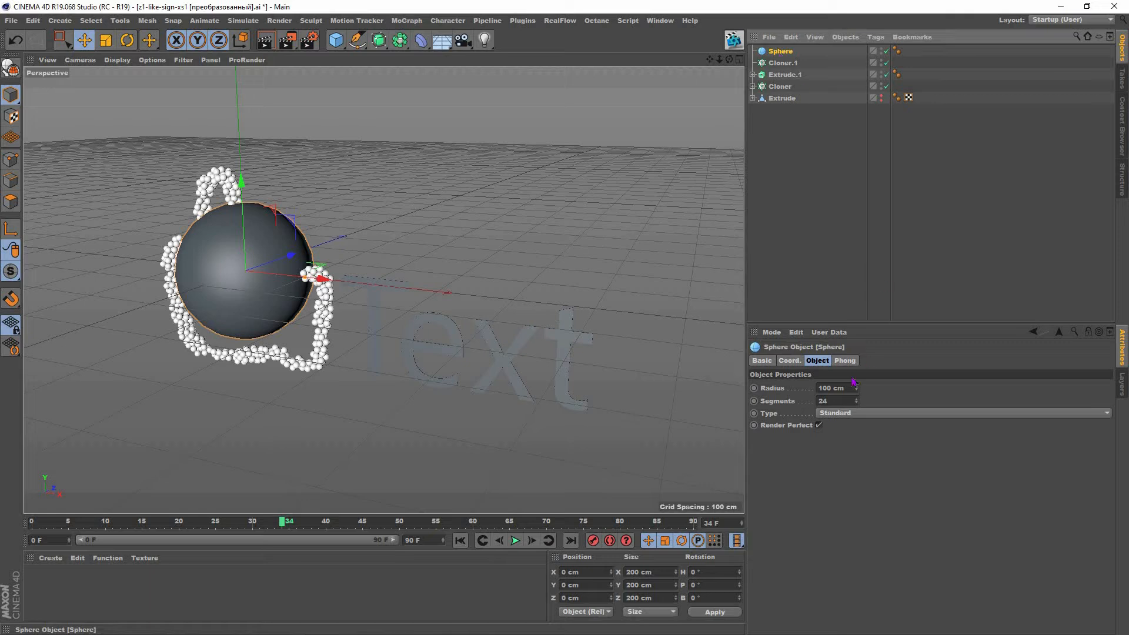
left_click(835, 388)
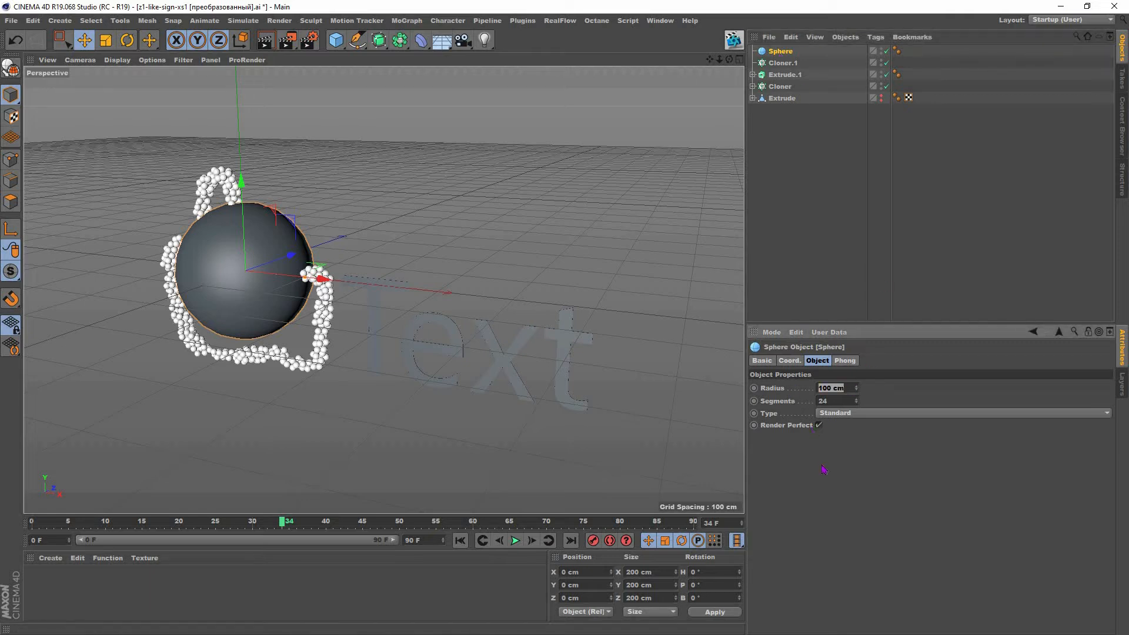
type("3")
key("Return")
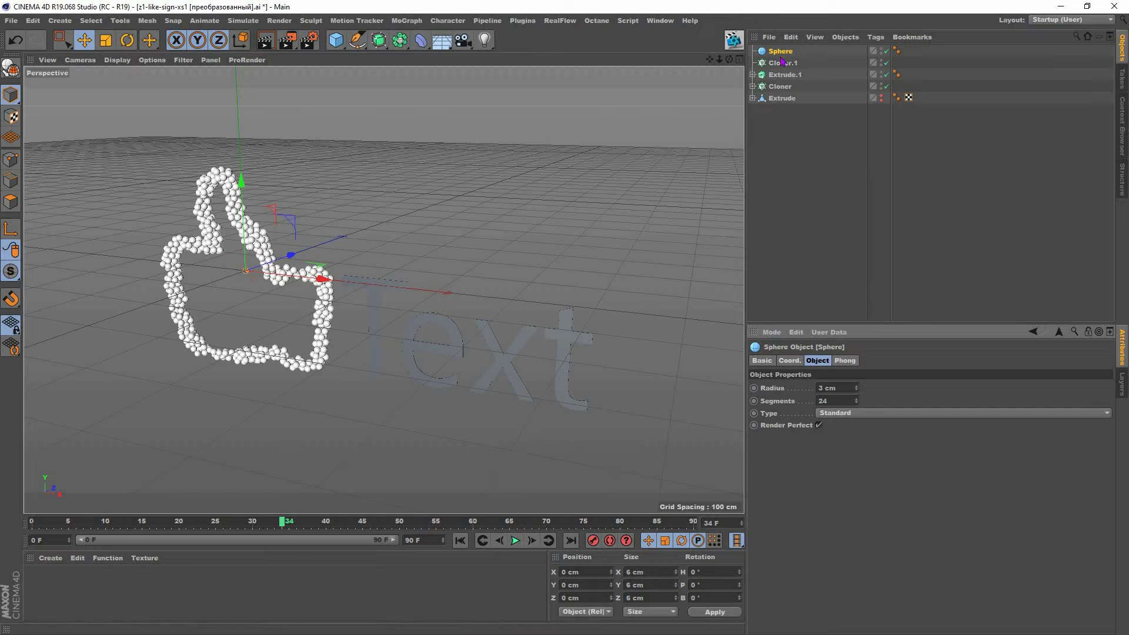
left_click_drag(781, 52, 782, 64)
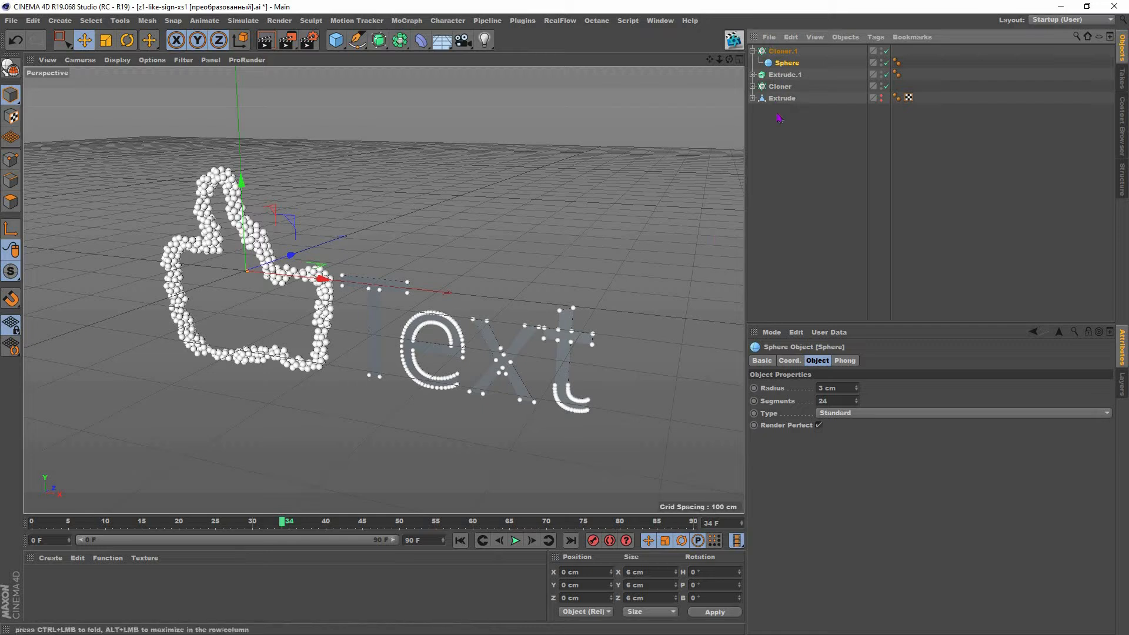
scroll(467, 279, "up", 1)
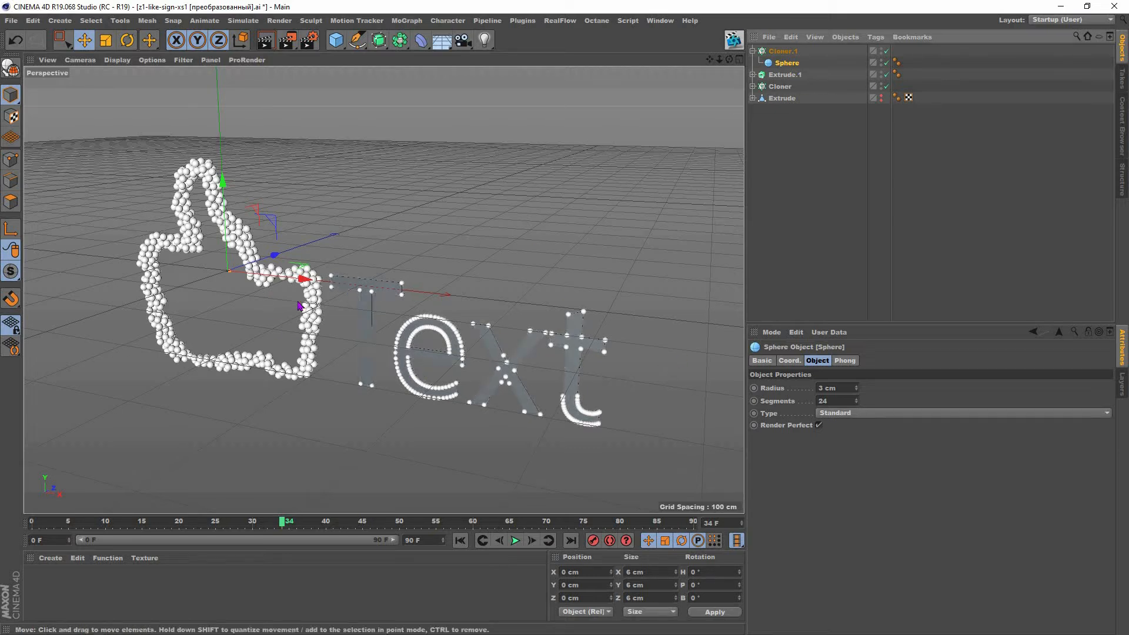
Step: Set the text Cloner's distribution to Surface with a count of 600
left_click(774, 52)
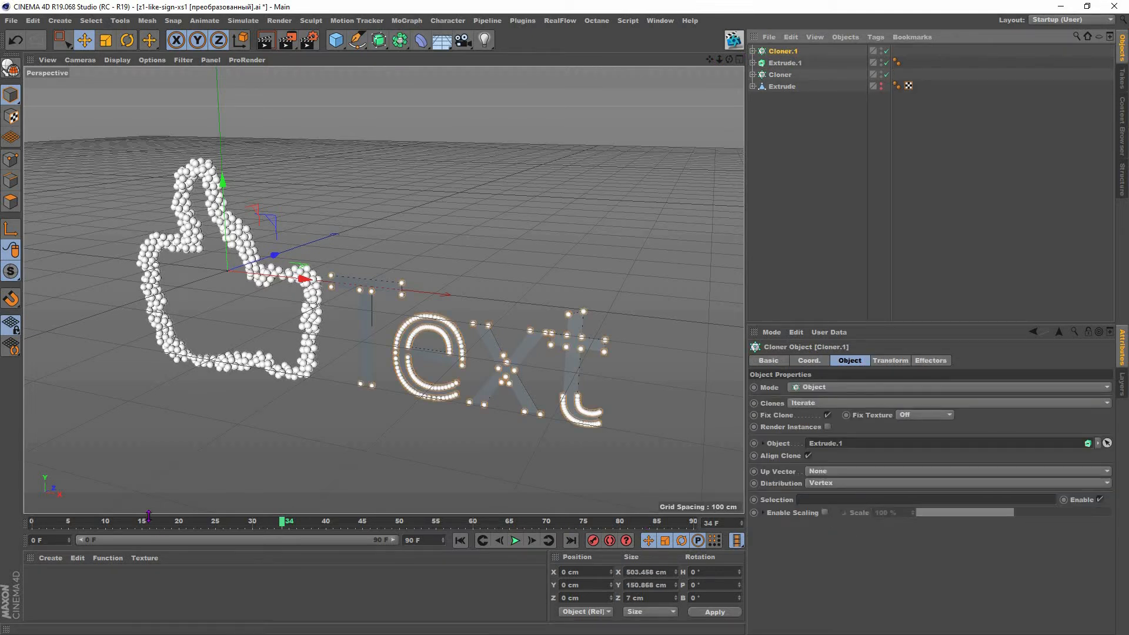
left_click(829, 484)
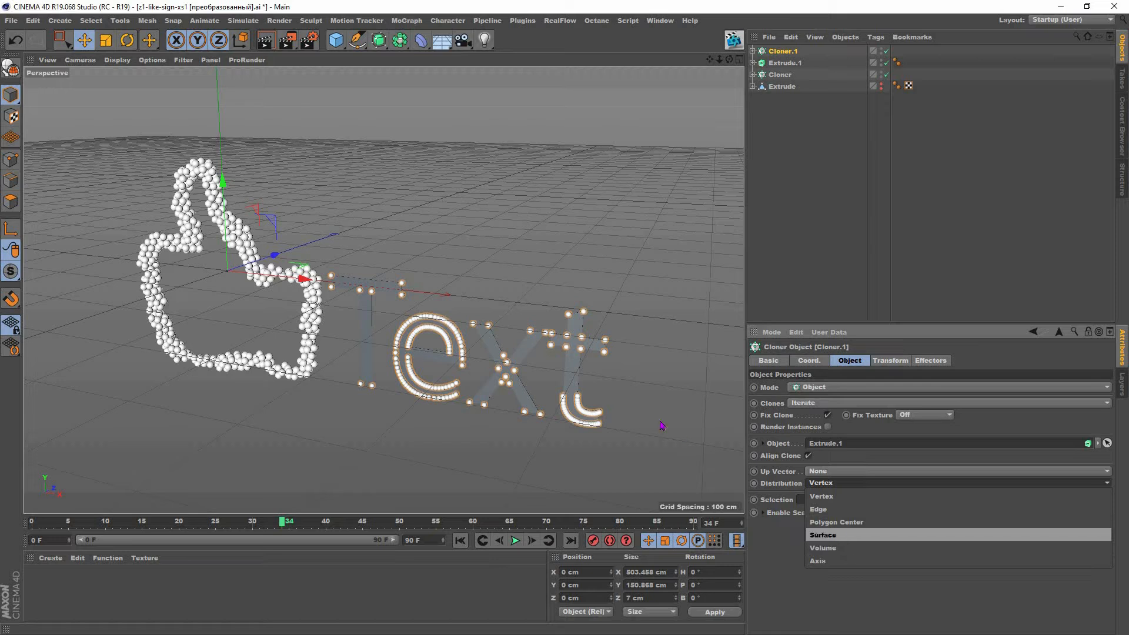
left_click(841, 535)
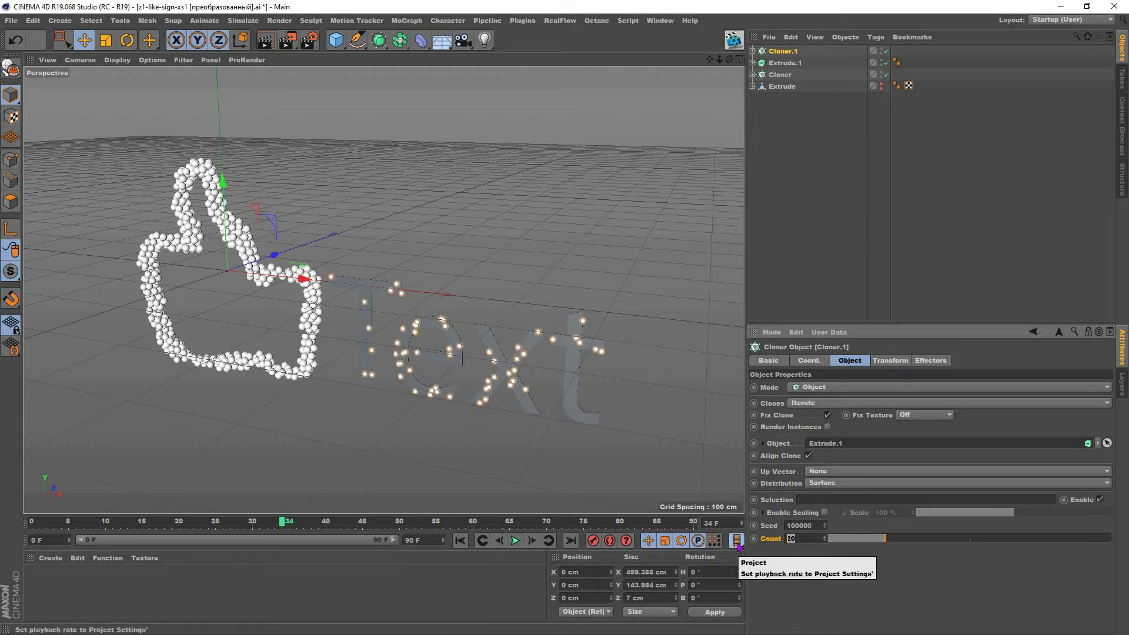
type("600")
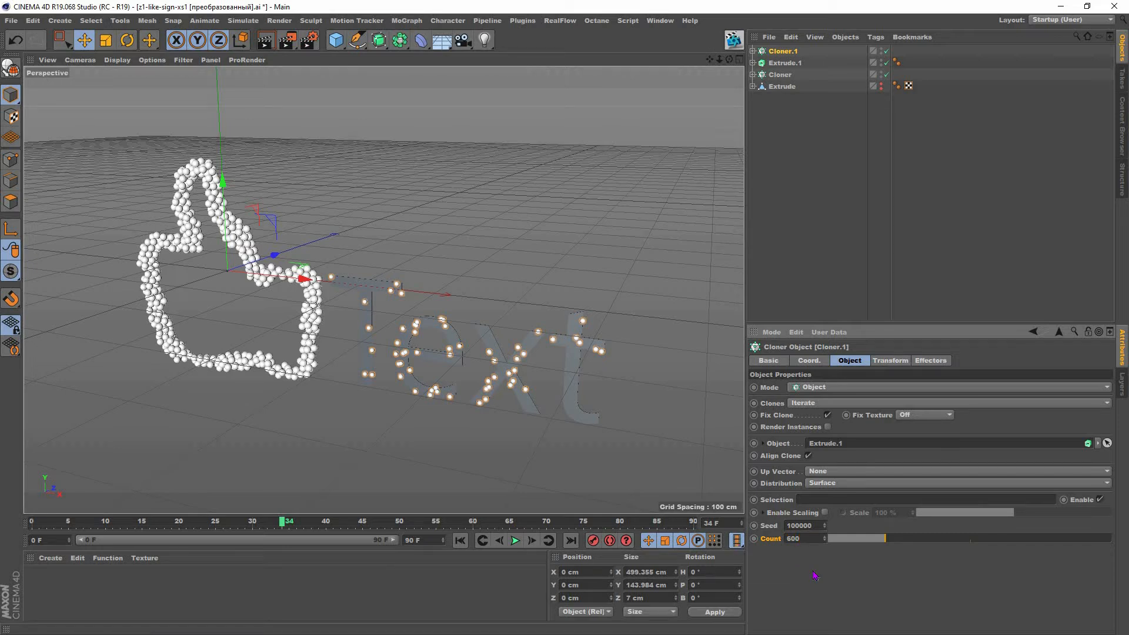
key("Return")
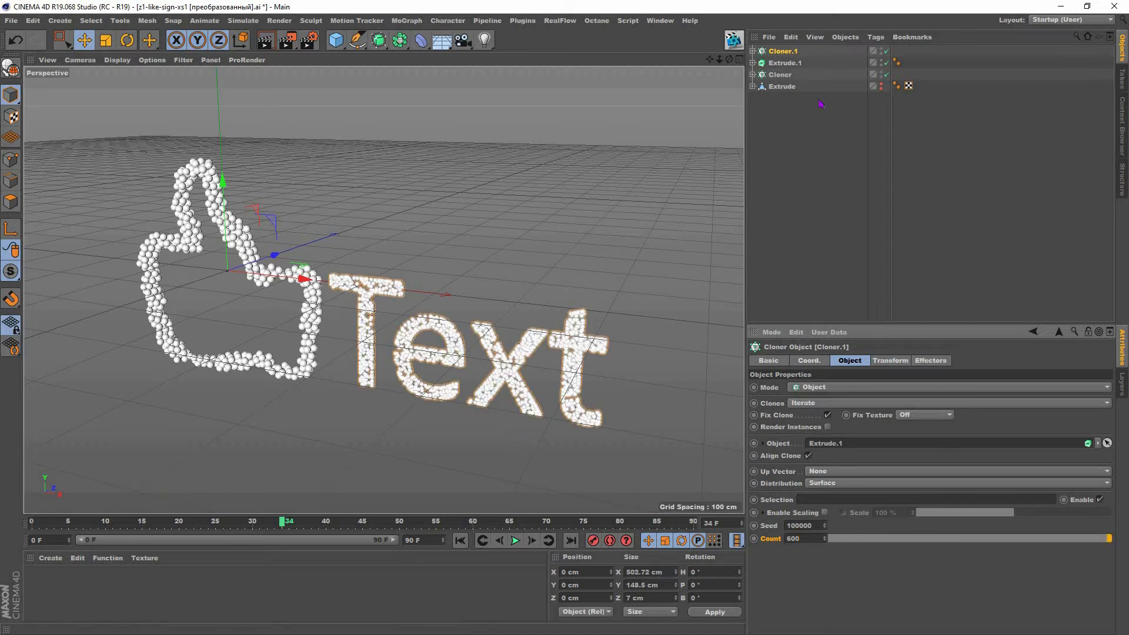
Step: Copy the Dynamics Body tag from the hand Cloner's sphere onto the text Cloner's sphere
left_click(753, 87)
left_click(753, 87)
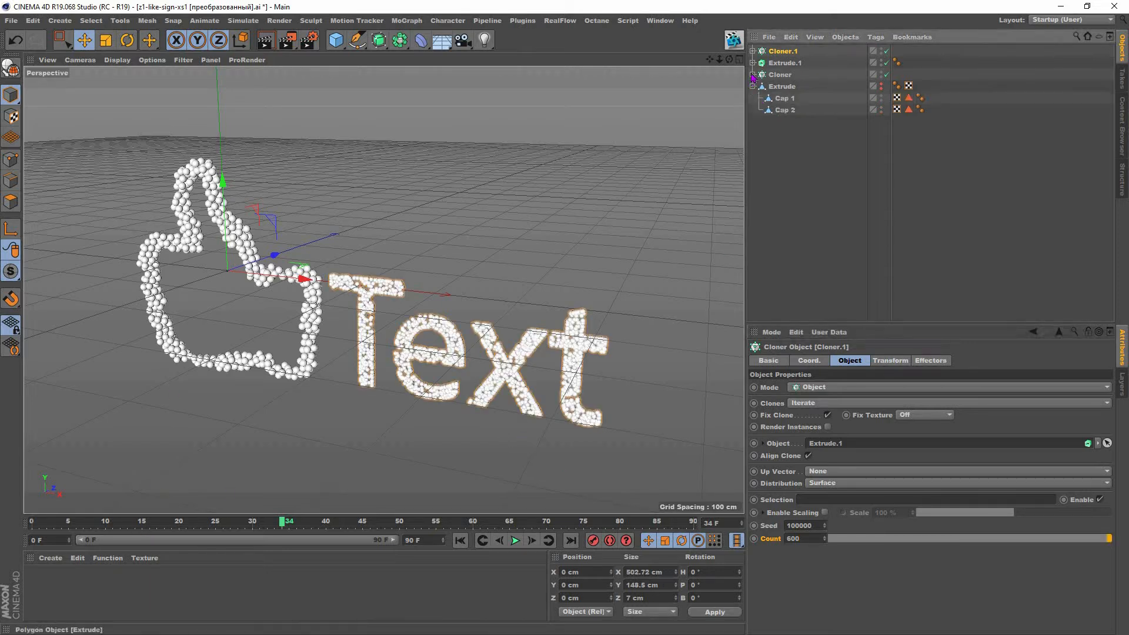
left_click(753, 74)
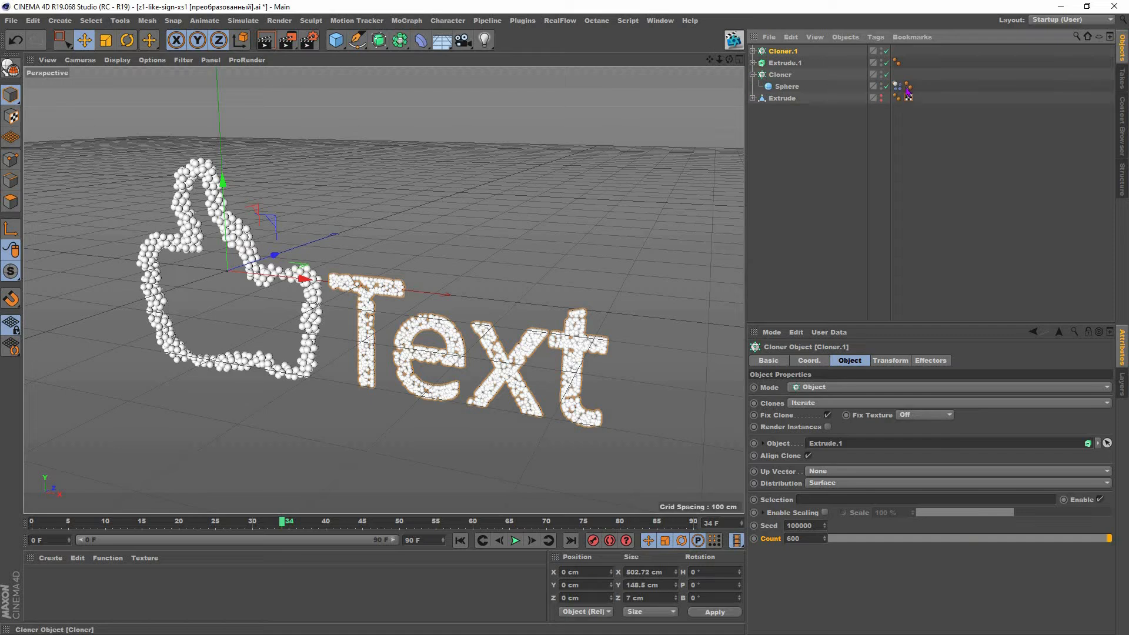
left_click(752, 51)
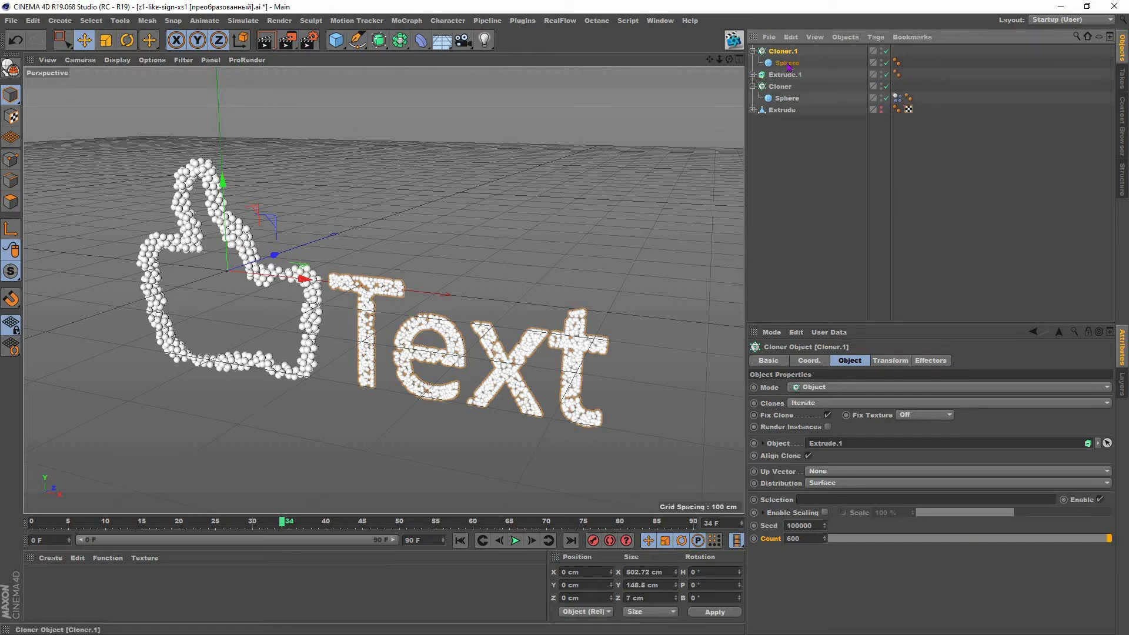
left_click(897, 98)
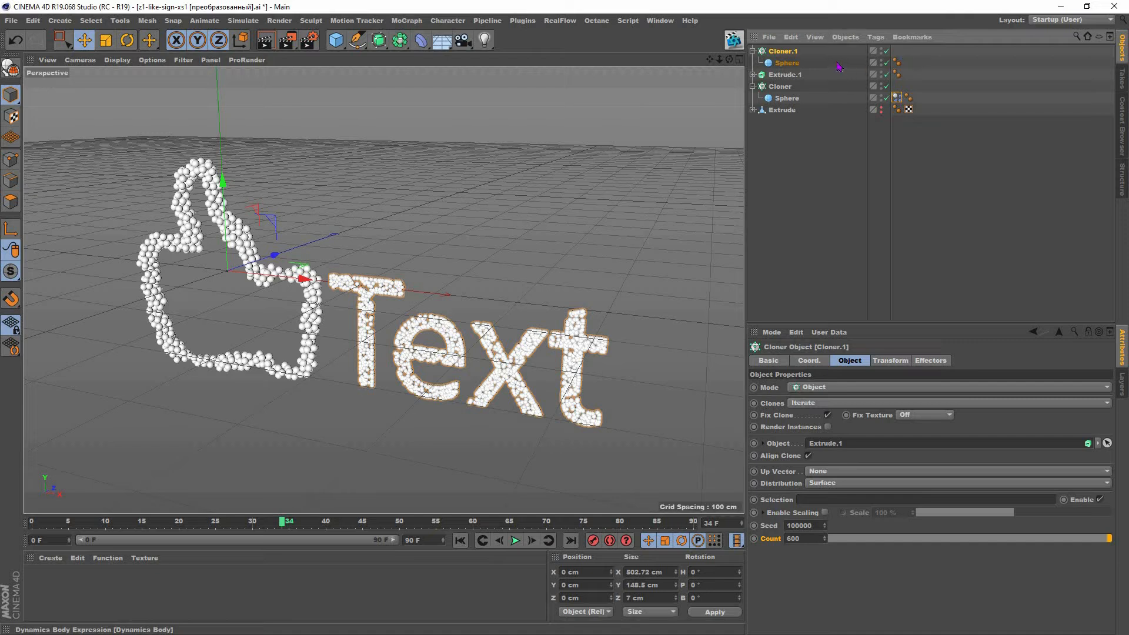
left_click_drag(839, 67, 920, 64, "ctrl")
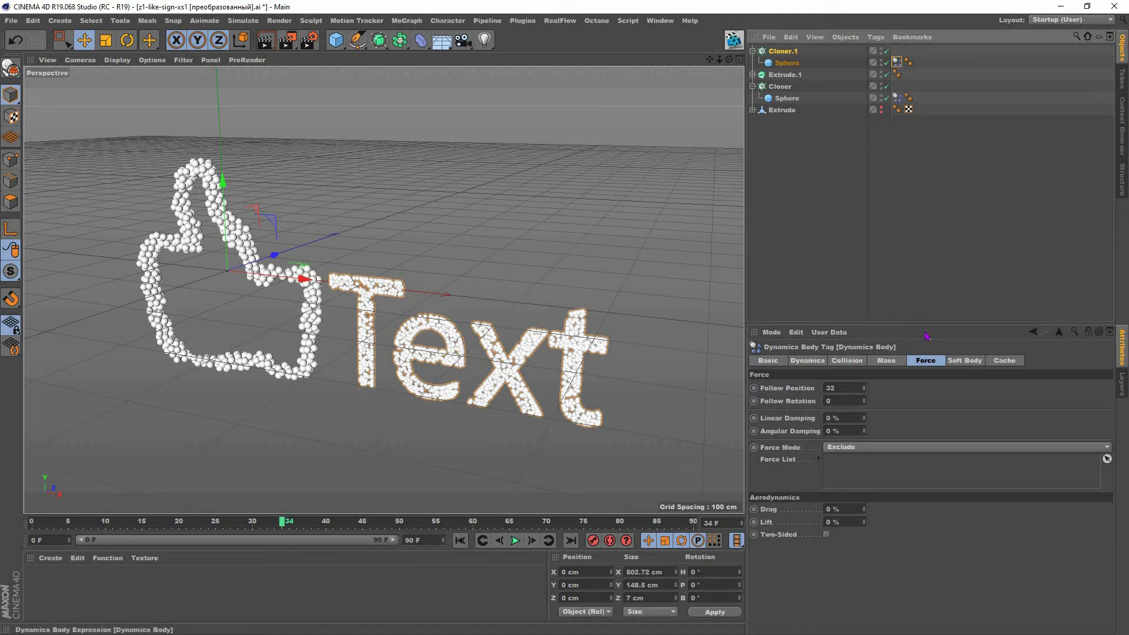
Step: Set Follow Position to 20 on the copied Dynamics Body tag and review its mass and collision settings
left_click_drag(841, 385, 781, 384)
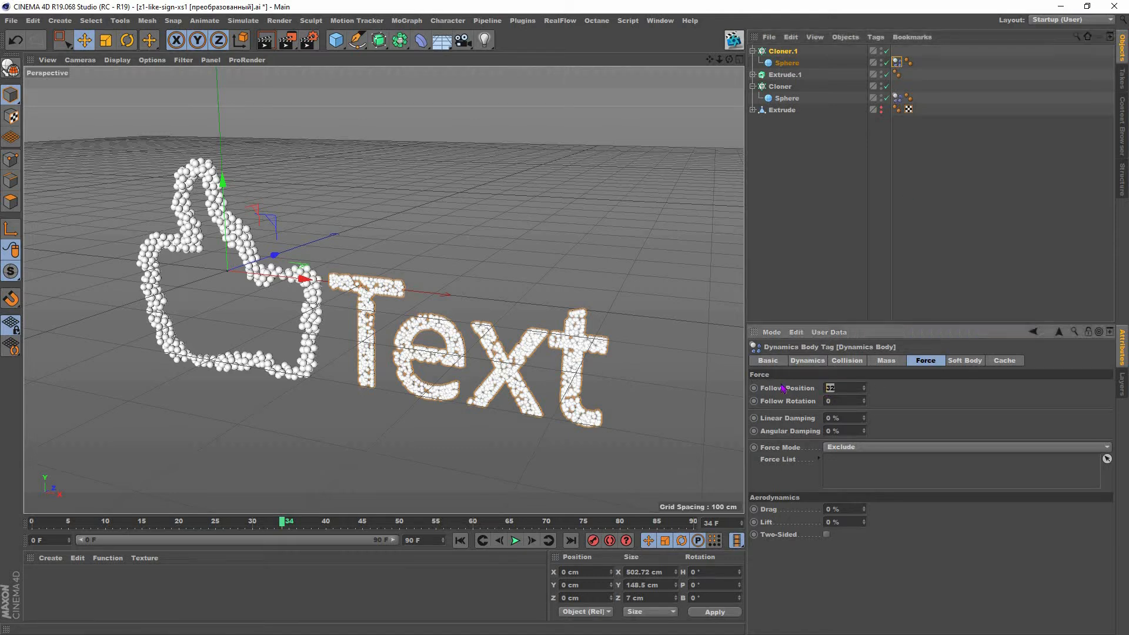
type("20")
key("Return")
left_click(884, 363)
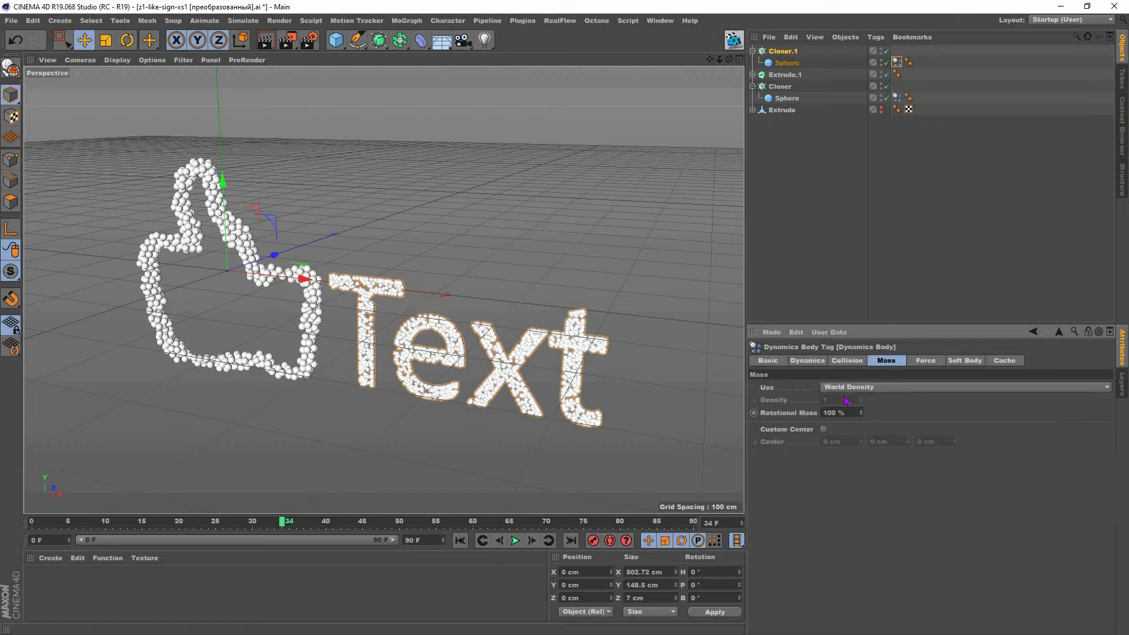
left_click(853, 361)
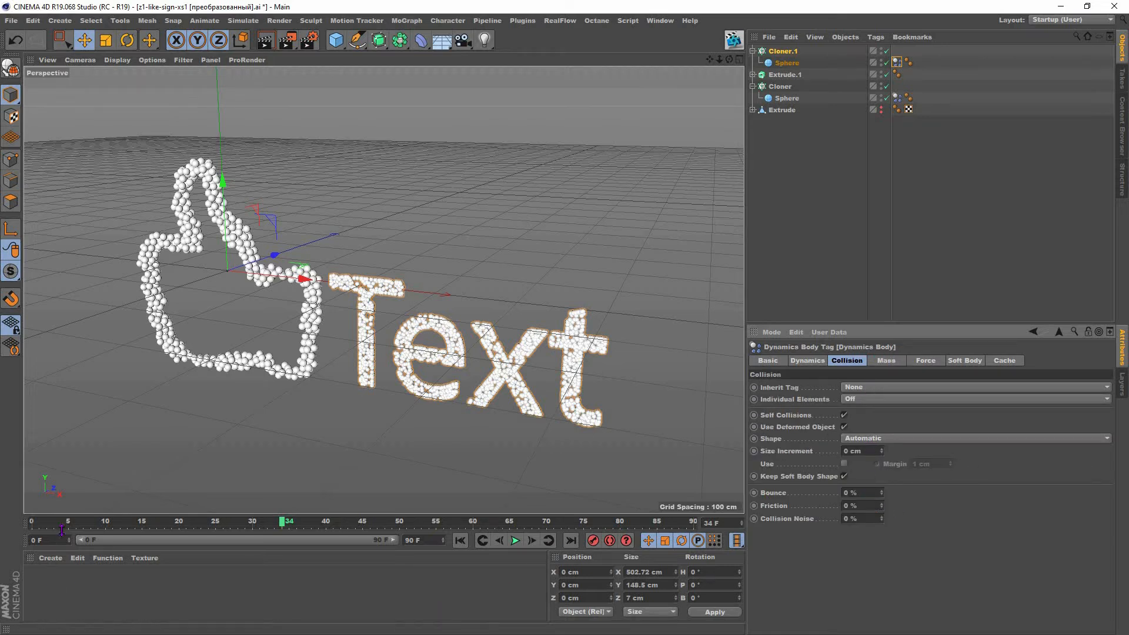
Step: Play the simulation from the first frame to check the text spheres, stopping at about frame 14
left_click(460, 540)
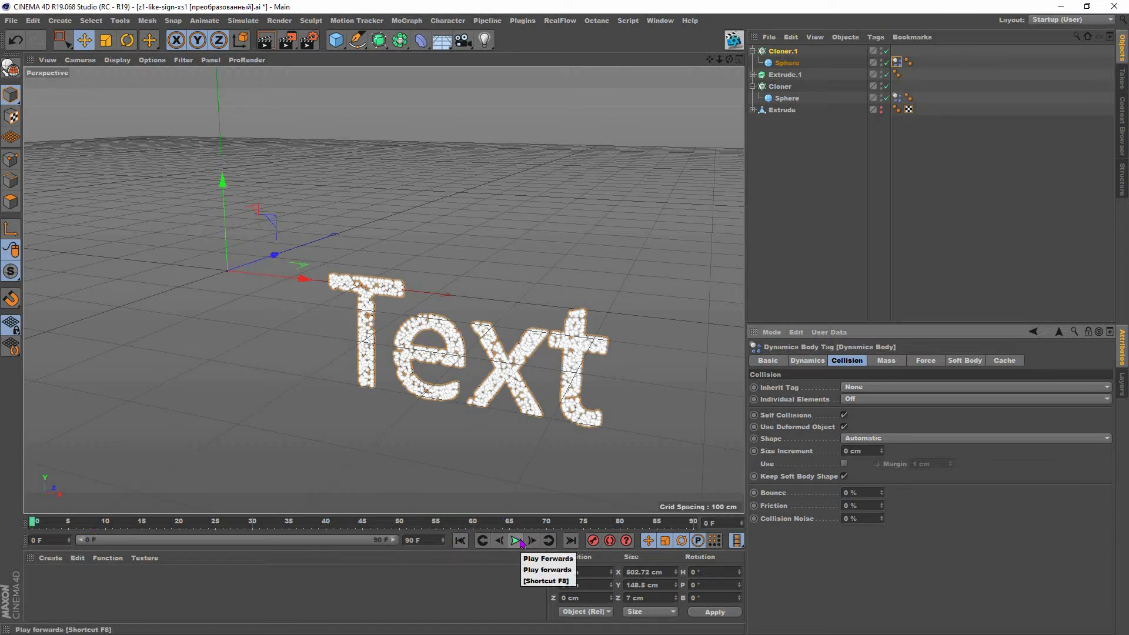
left_click(517, 540)
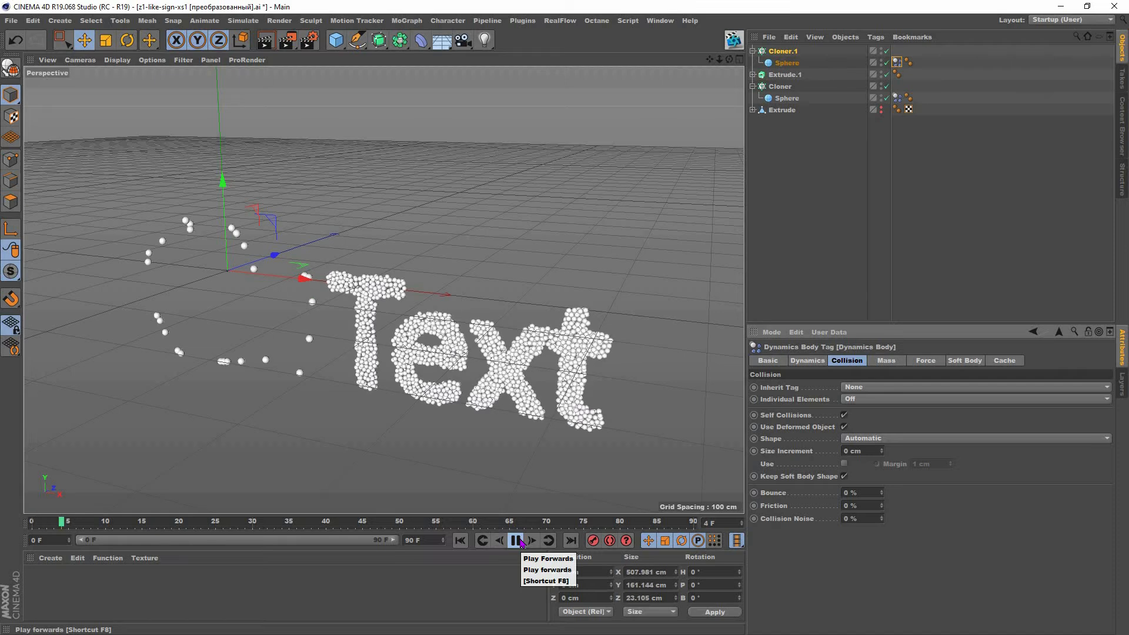
left_click(517, 541)
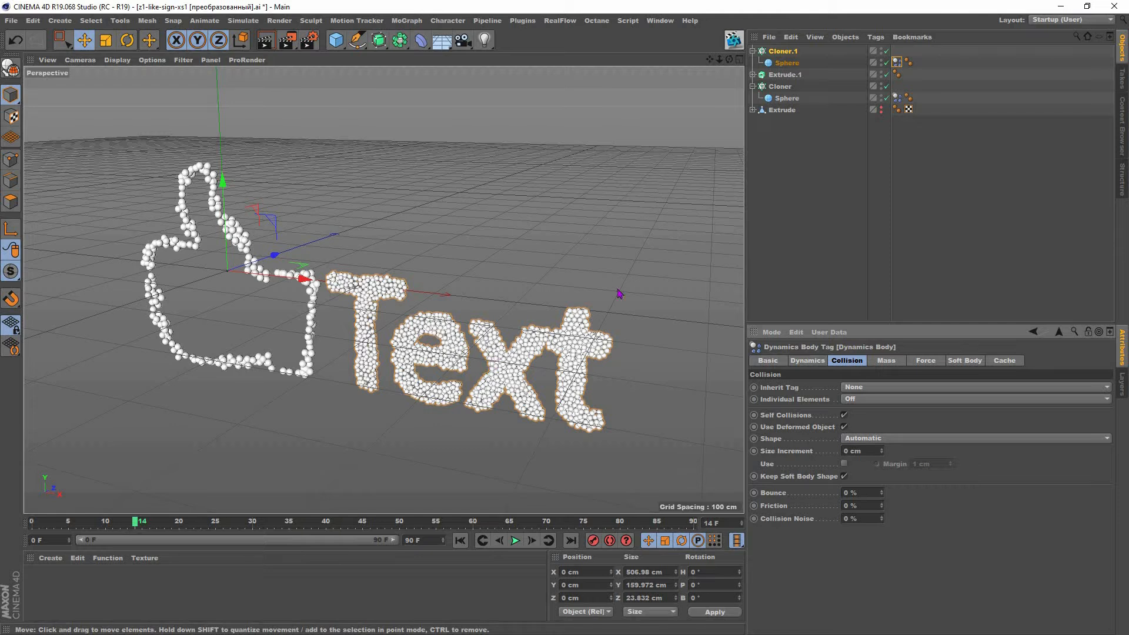
Step: Change the Text spline's wording to "Like" and replay the simulation from the first frame
left_click(763, 75)
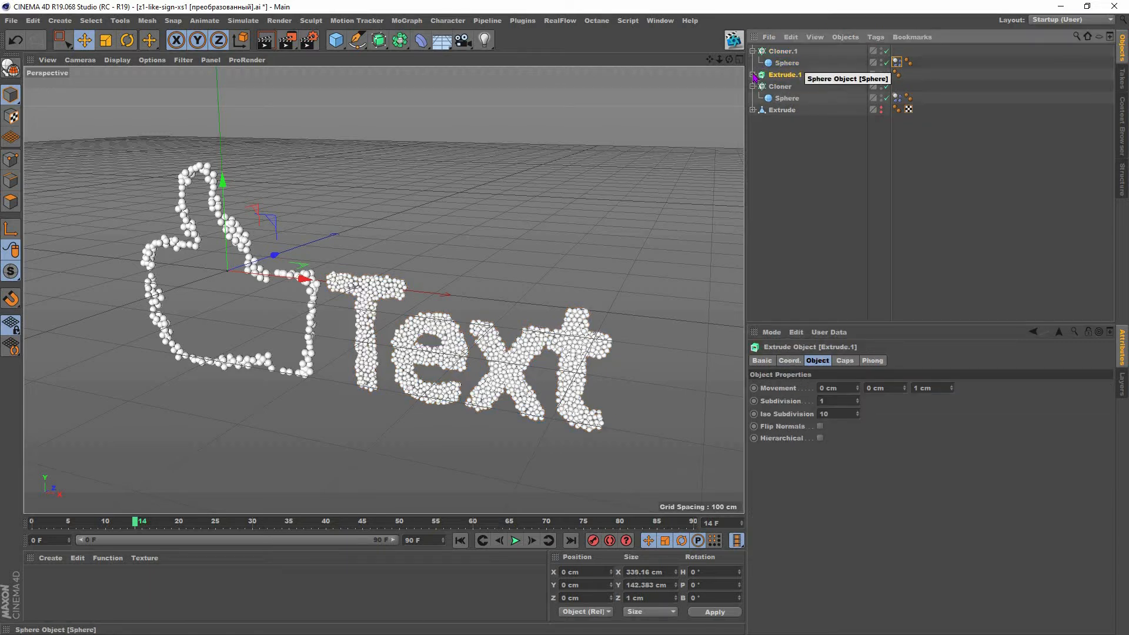
left_click(753, 74)
left_click(783, 86)
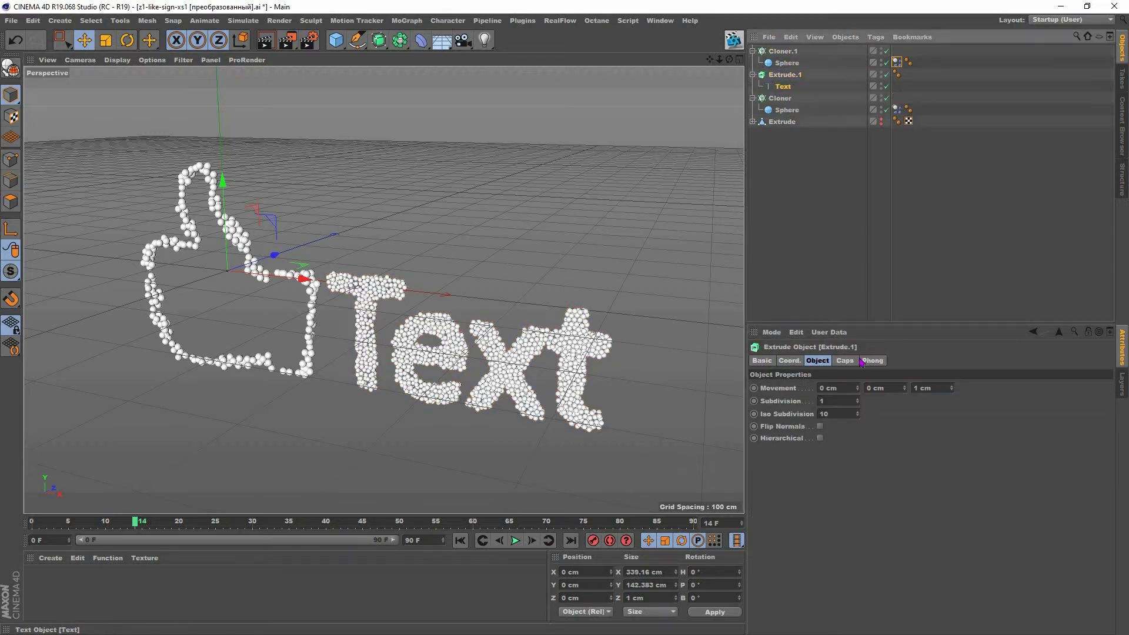
left_click(815, 392)
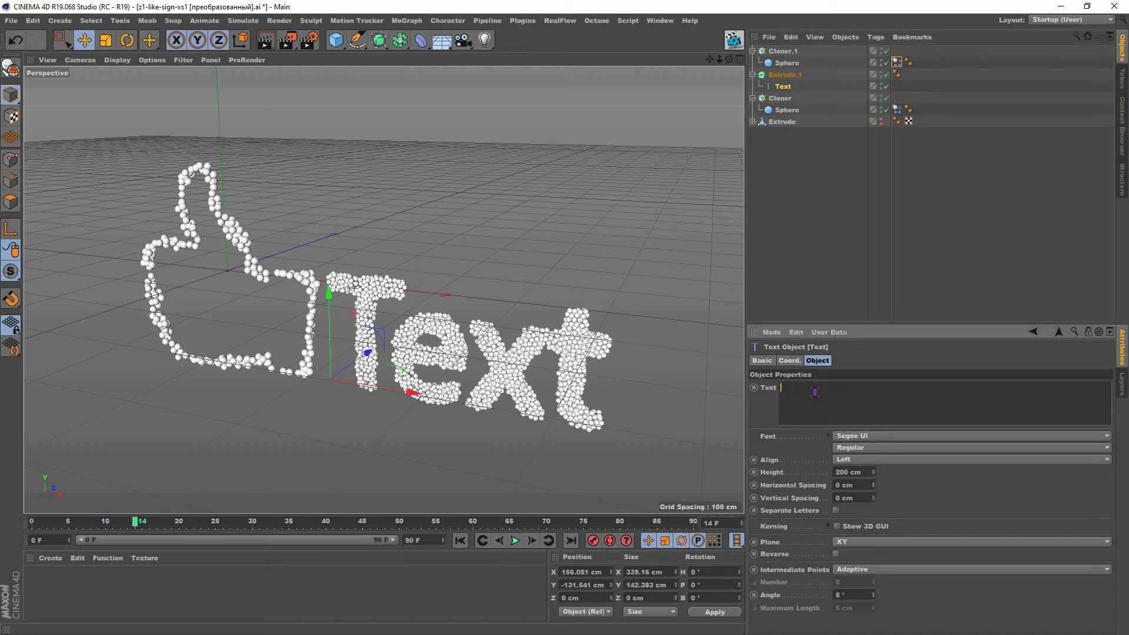
left_click(762, 415)
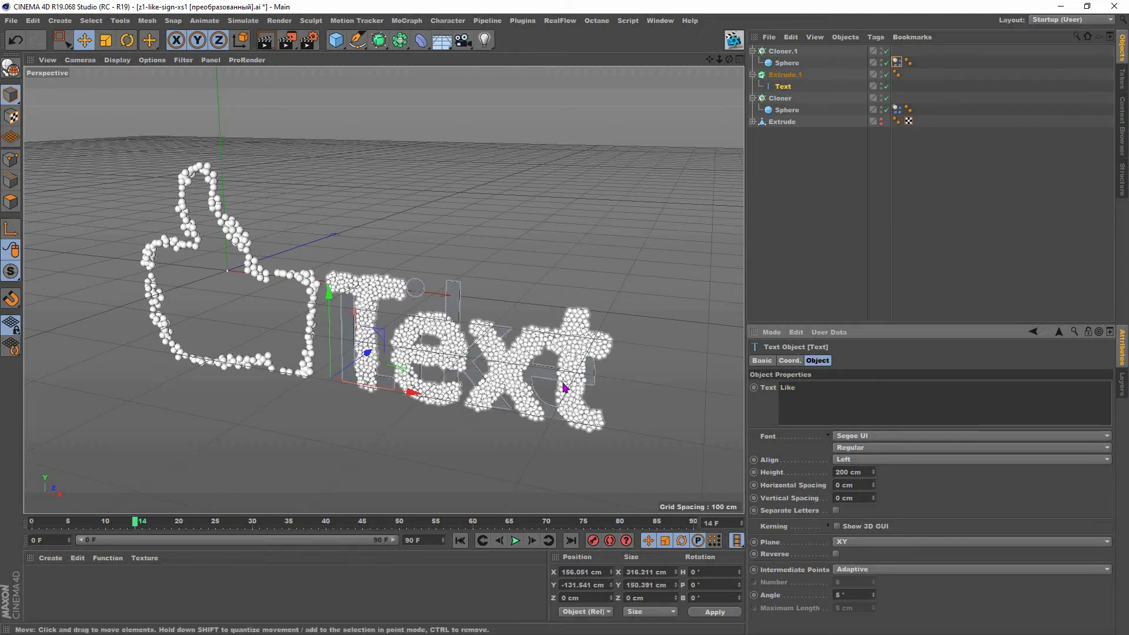
left_click(460, 540)
left_click(515, 541)
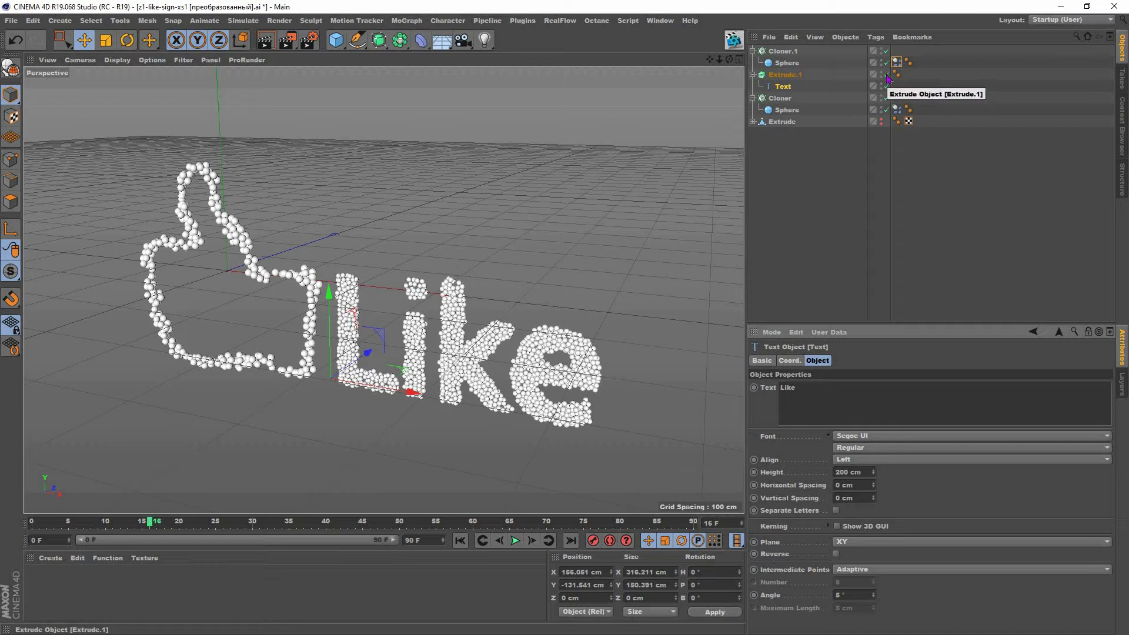
Step: Hide the text's Extrude object while keeping its cloned spheres displayed
left_click(887, 75)
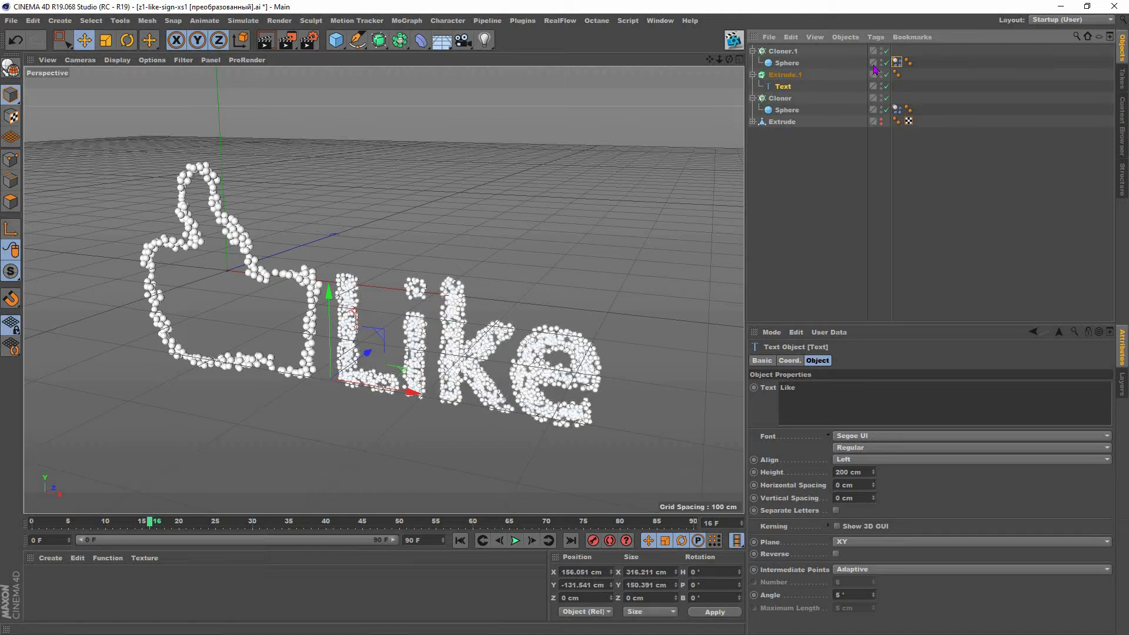
left_click(881, 73)
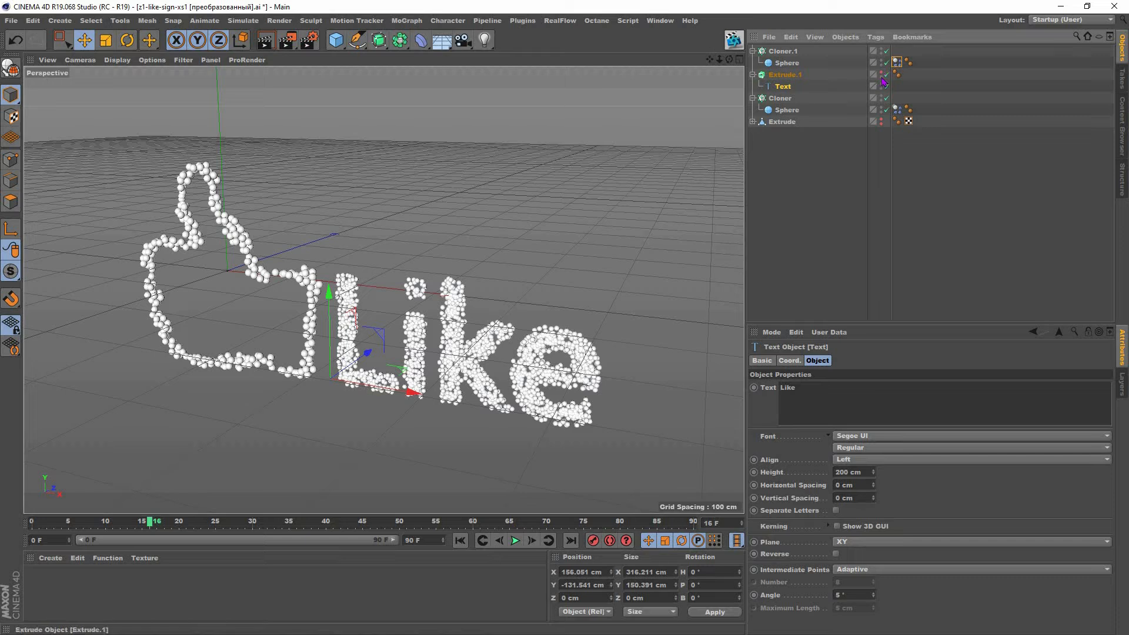
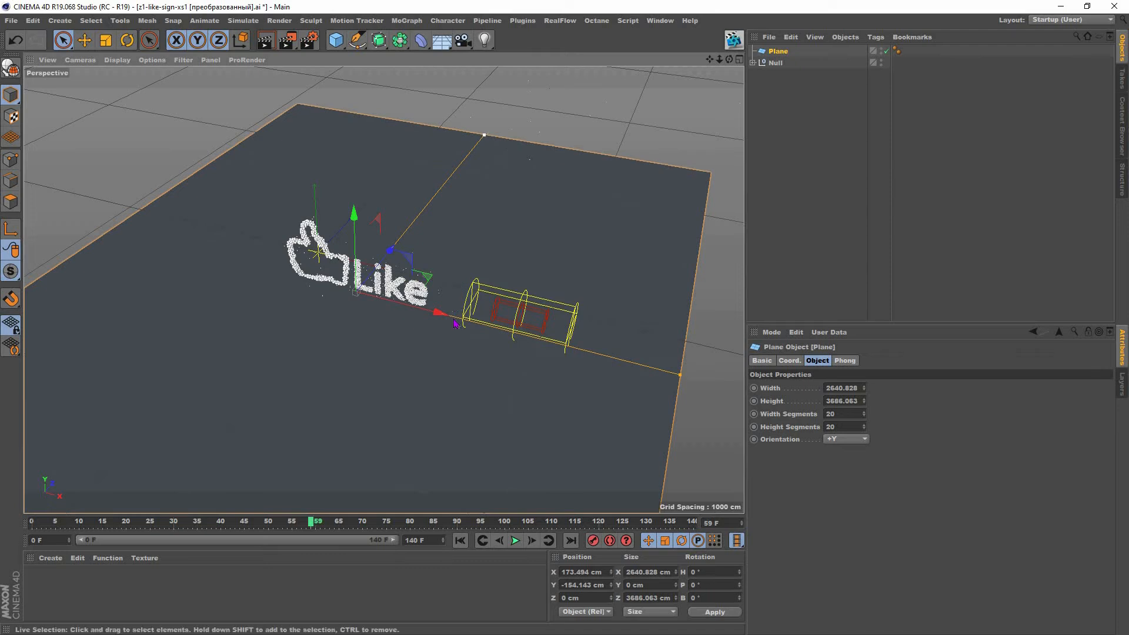
scroll(450, 314, "down", 4)
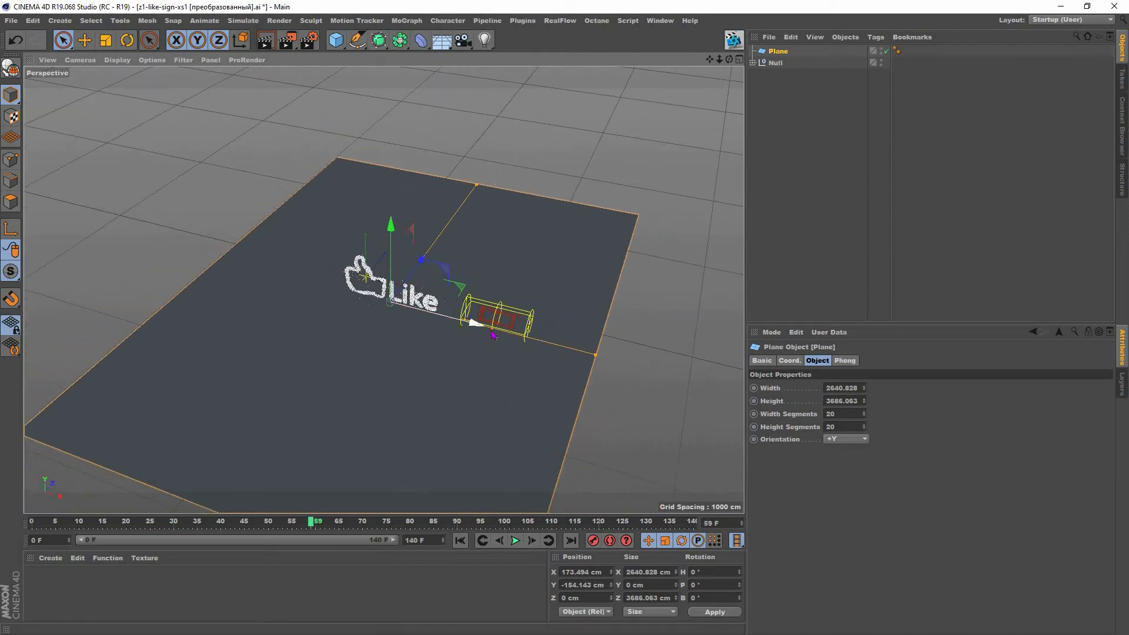
Step: Resize the floor plane to 5000 cm in height and 4000 cm in width
scroll(447, 327, "up", 5)
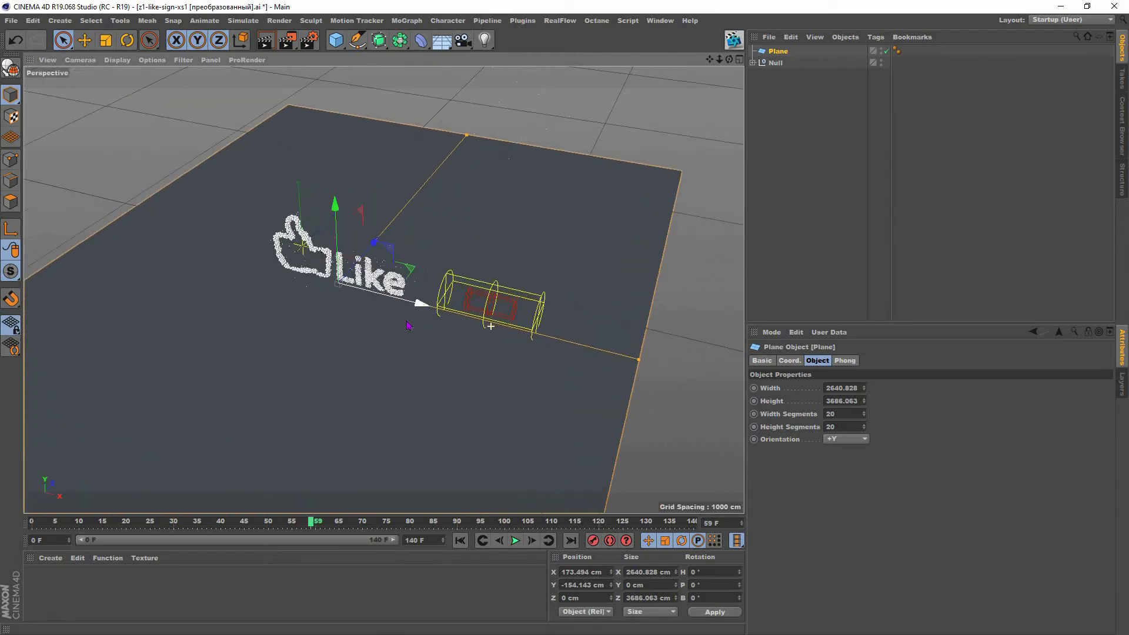
scroll(409, 325, "down", 3)
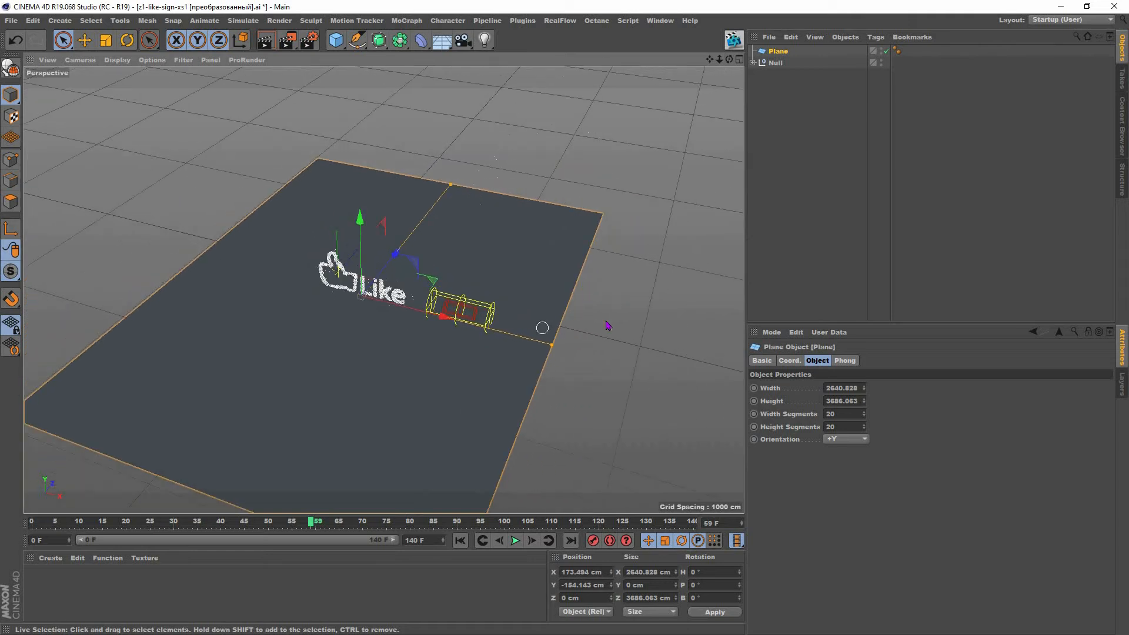
scroll(607, 325, "down", 1)
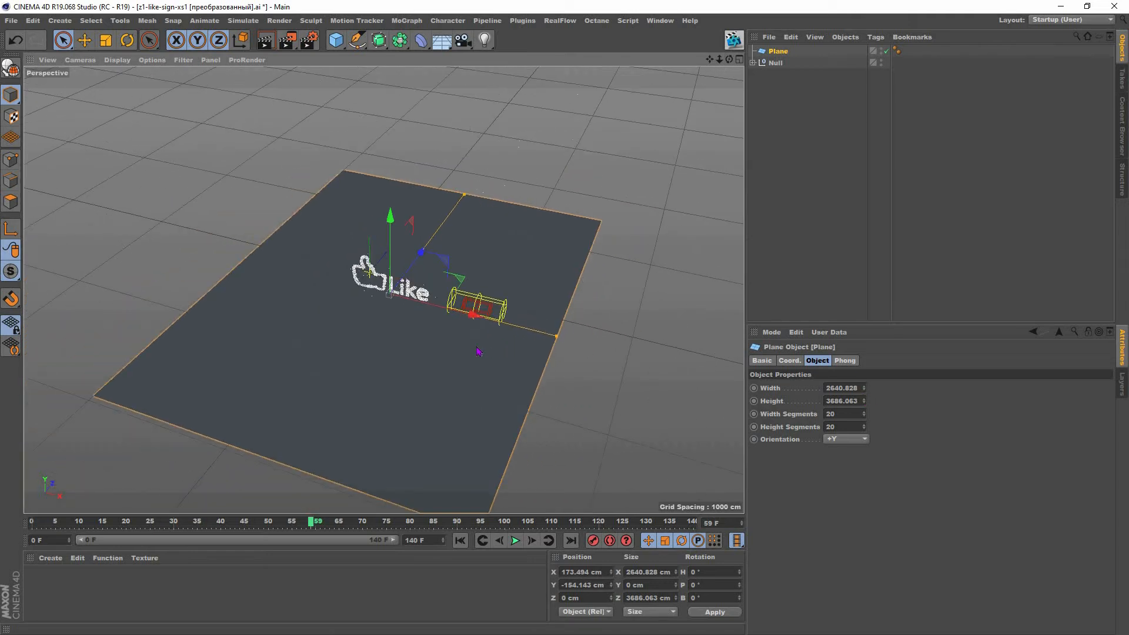
scroll(478, 351, "up", 5)
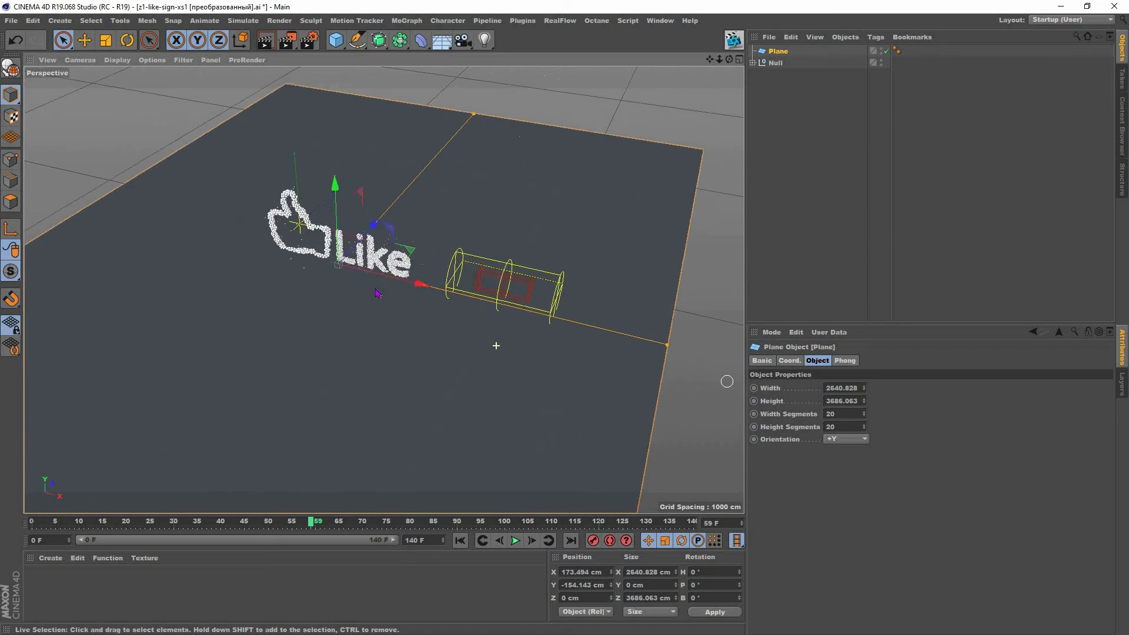
scroll(377, 293, "up", 2)
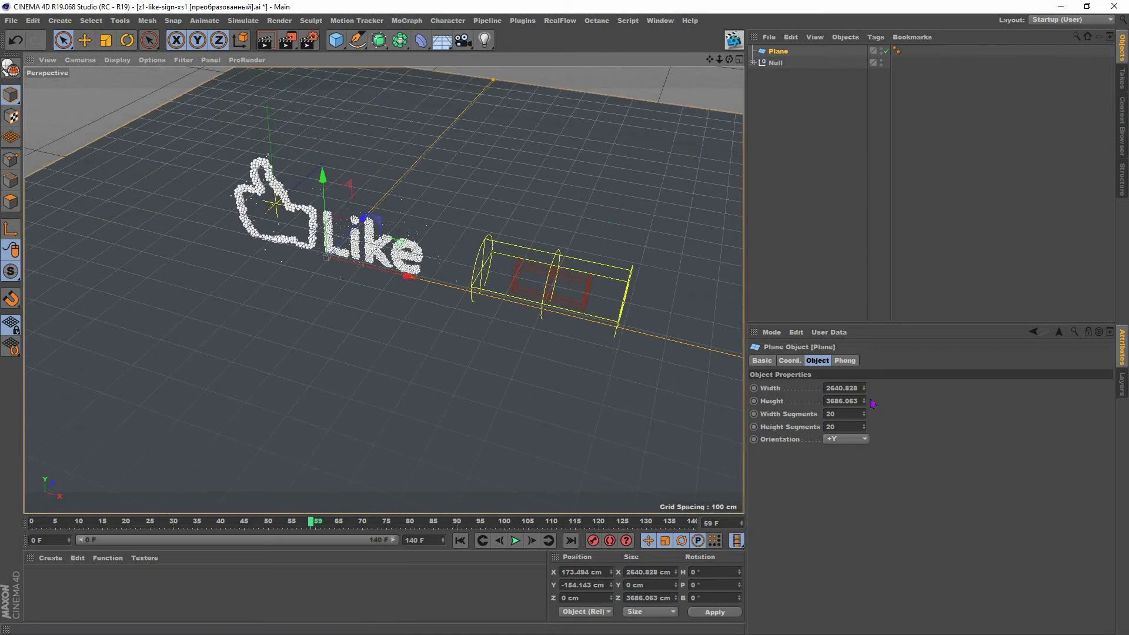
left_click_drag(794, 402, 785, 407)
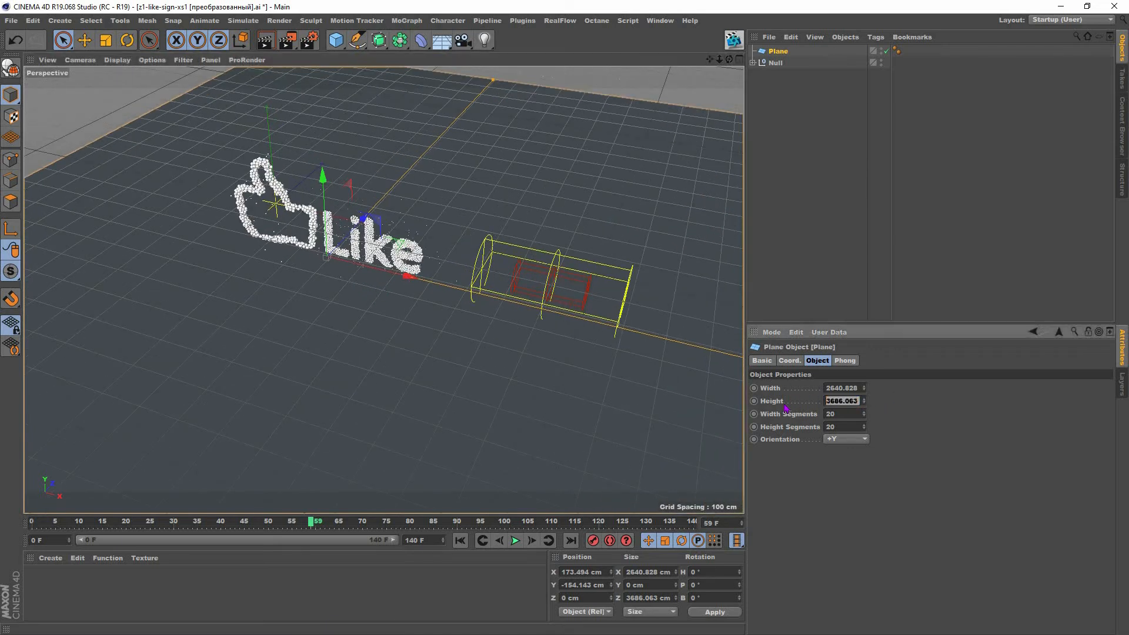
type("5cm")
key("Return")
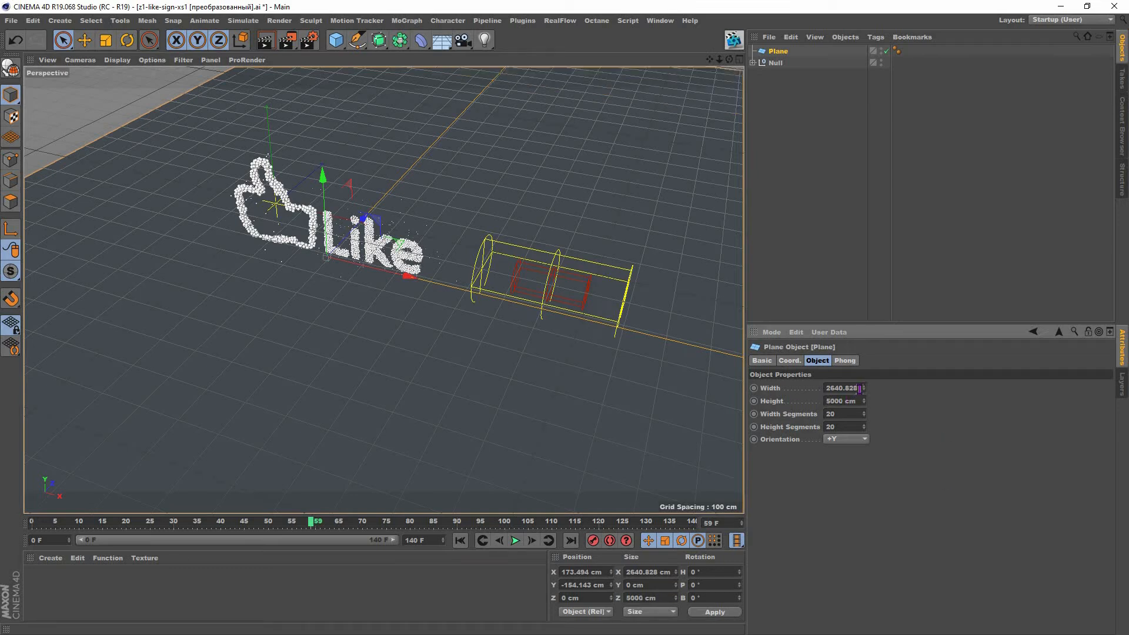
left_click_drag(859, 389, 808, 398)
type("4cm")
key("Return")
Step: Add a 100 cm radius sphere and place it behind the like hand at about Y -83 cm, Z 572 cm
right_click_drag(424, 358, 710, 60, "alt")
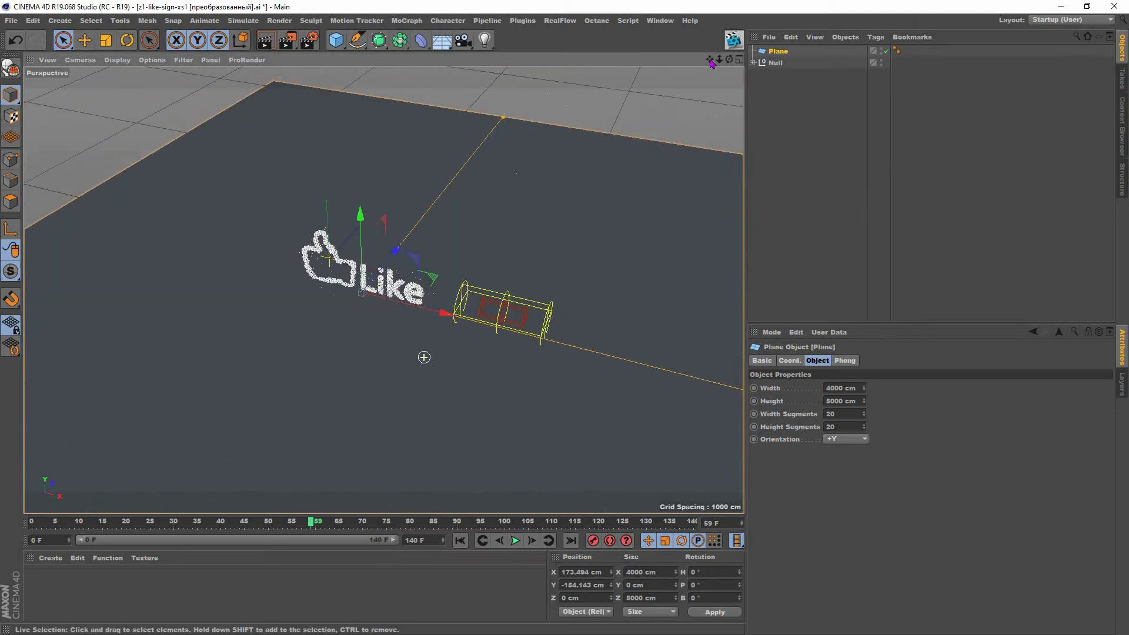
middle_click_drag(433, 325, 381, 292, "alt")
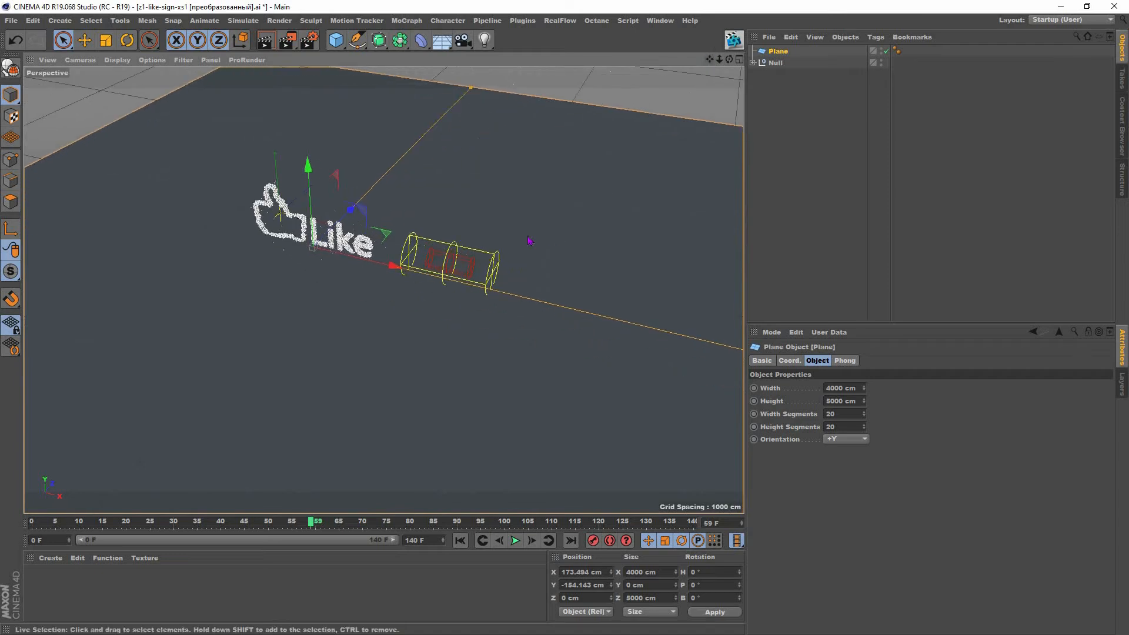
right_click_drag(555, 231, 580, 211, "alt")
right_click_drag(390, 256, 406, 249, "alt")
right_click_drag(285, 218, 999, 11, "alt")
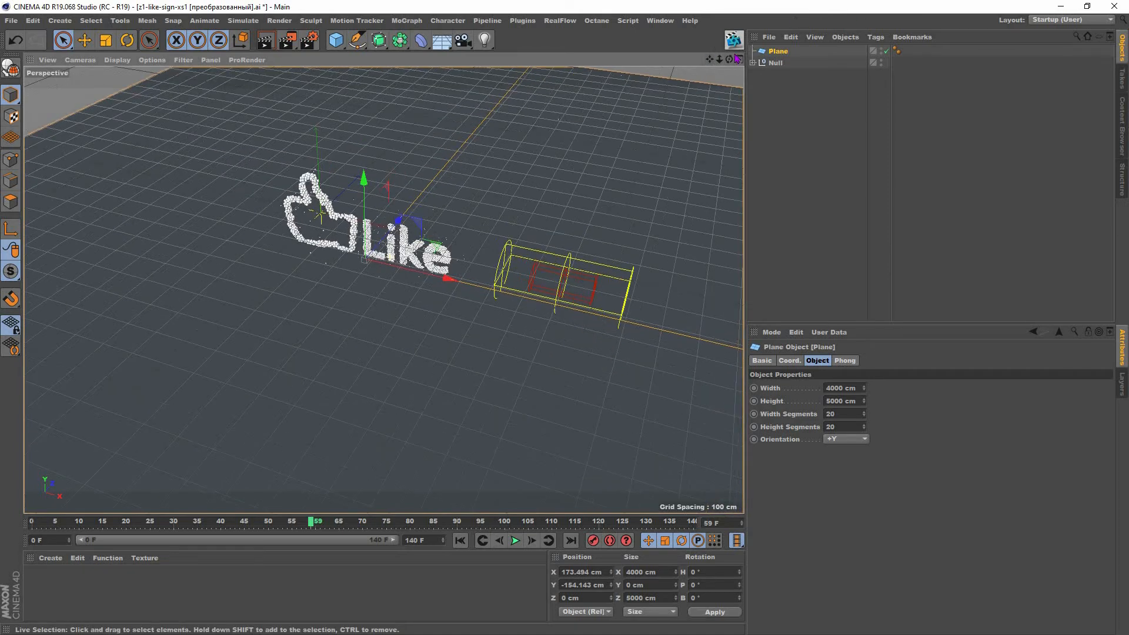
left_click_drag(383, 290, 710, 76, "alt")
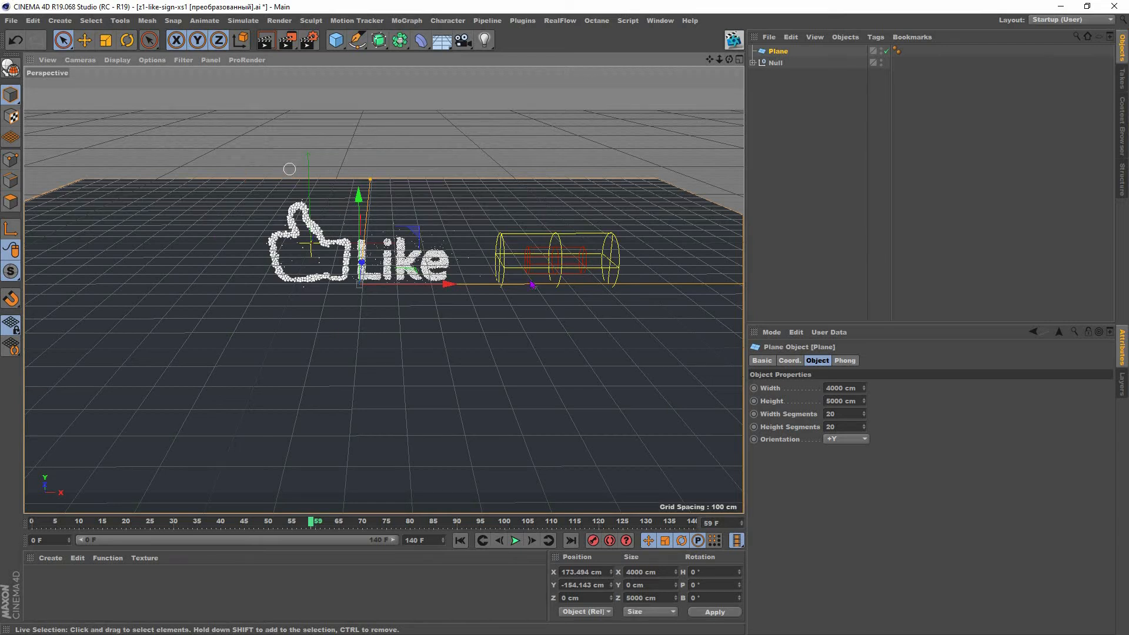
left_click(335, 40)
left_click(576, 81)
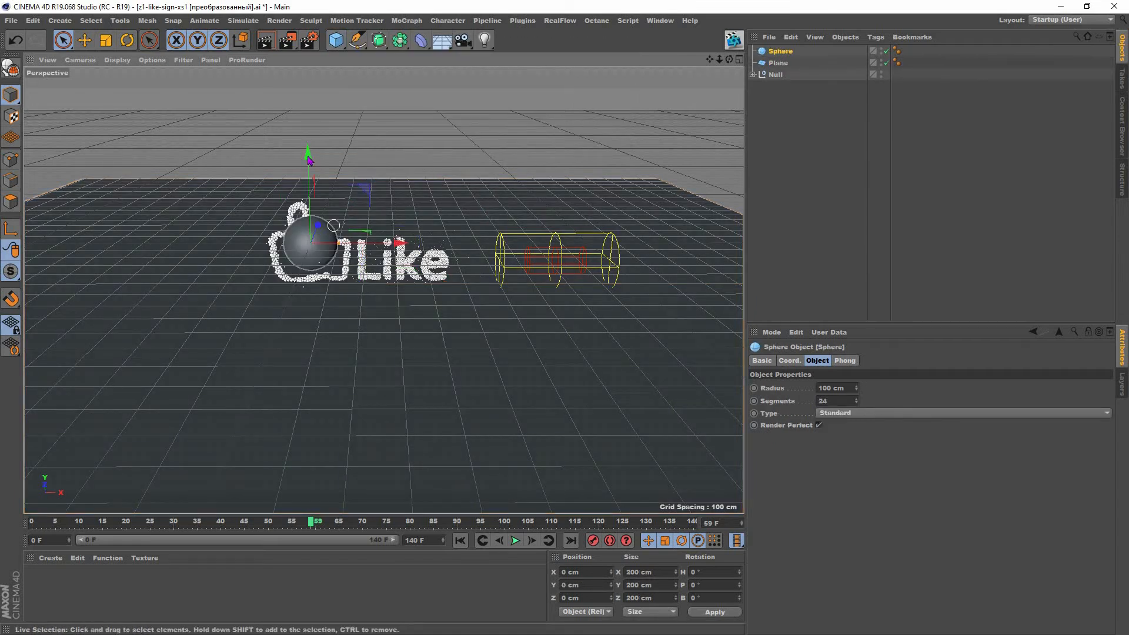
left_click_drag(308, 169, 419, 242)
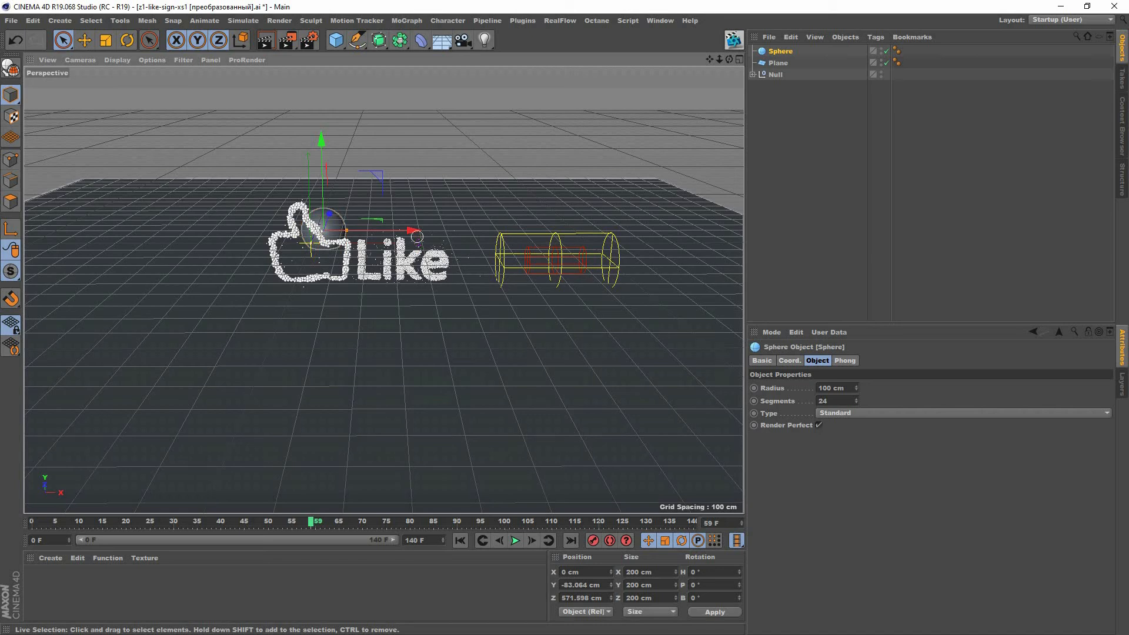
Step: Copy the sphere twice behind the lettering, one about 53 cm in radius, the middle one about 114 cm and pulled forward to about Z 322 cm
left_click_drag(420, 230, 465, 165, "ctrl")
left_click_drag(547, 247, 486, 240, "ctrl")
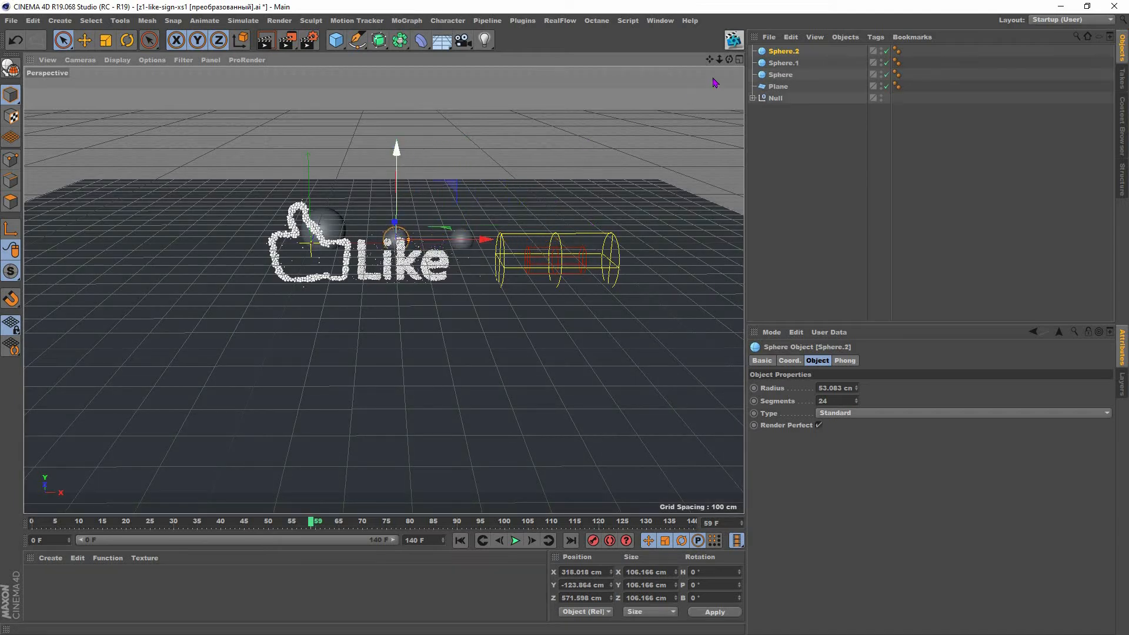
left_click_drag(729, 59, 517, 177)
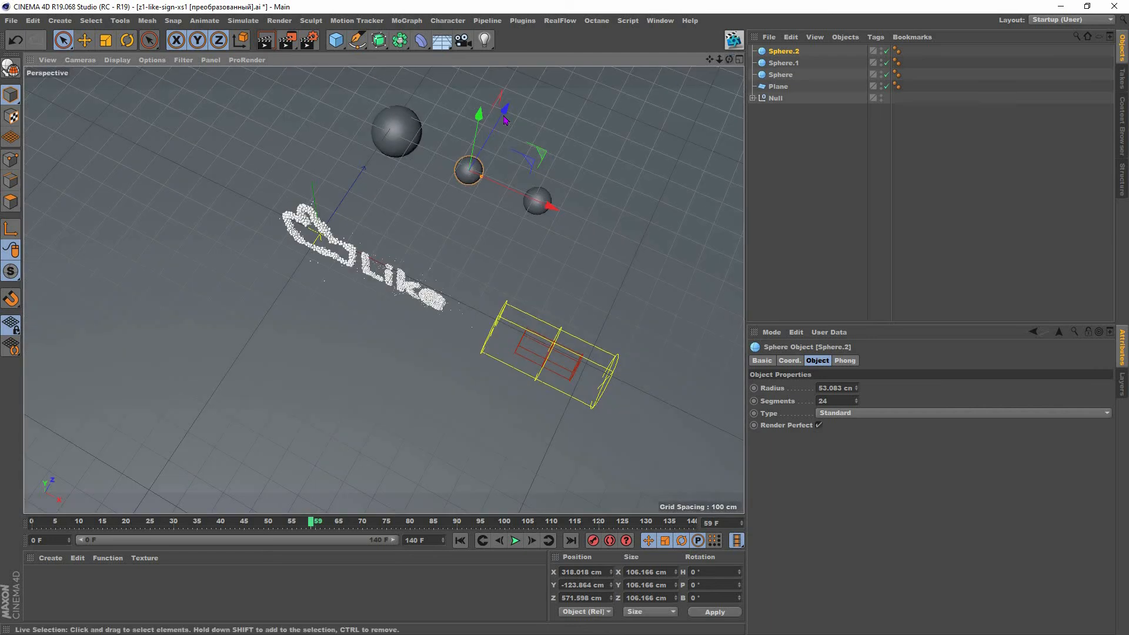
left_click_drag(506, 108, 487, 250)
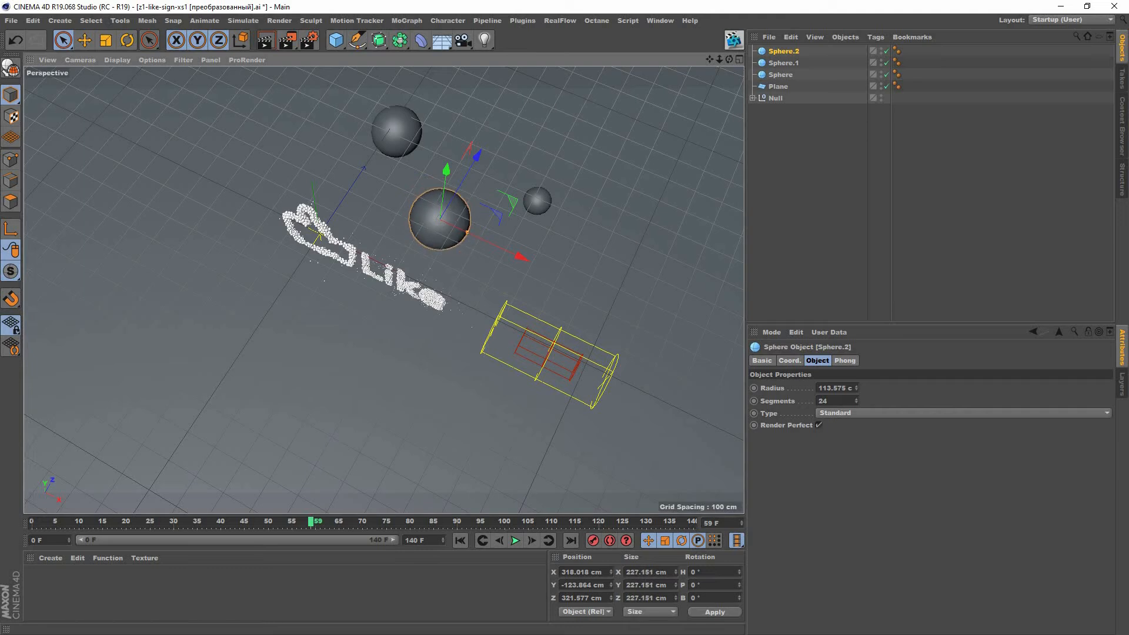
Step: Add two more sphere copies in front of the text, one on each side, shrinking the one beside the "e" to about 36 cm radius
left_click_drag(729, 59, 729, 61)
left_click_drag(483, 247, 562, 305, "ctrl")
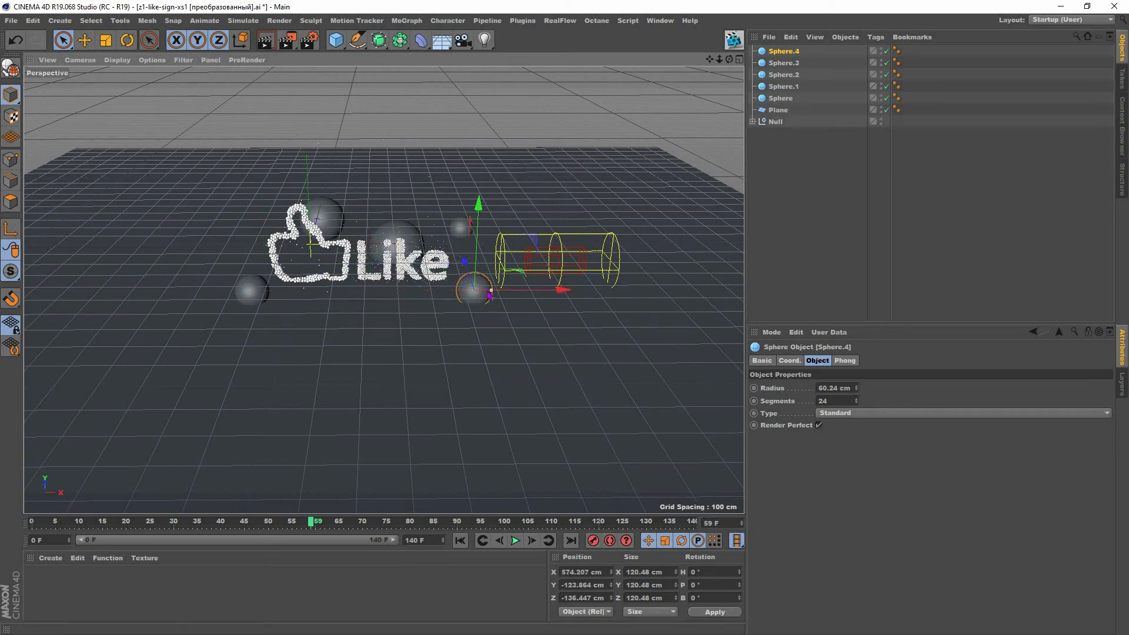
left_click_drag(490, 291, 484, 291)
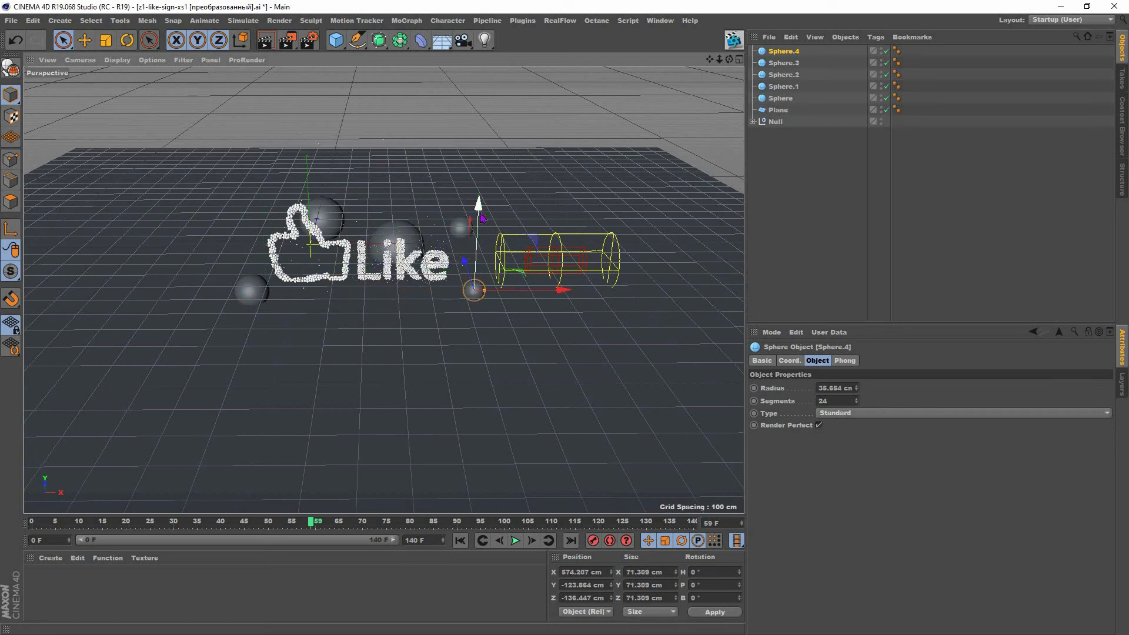
left_click_drag(482, 219, 482, 223)
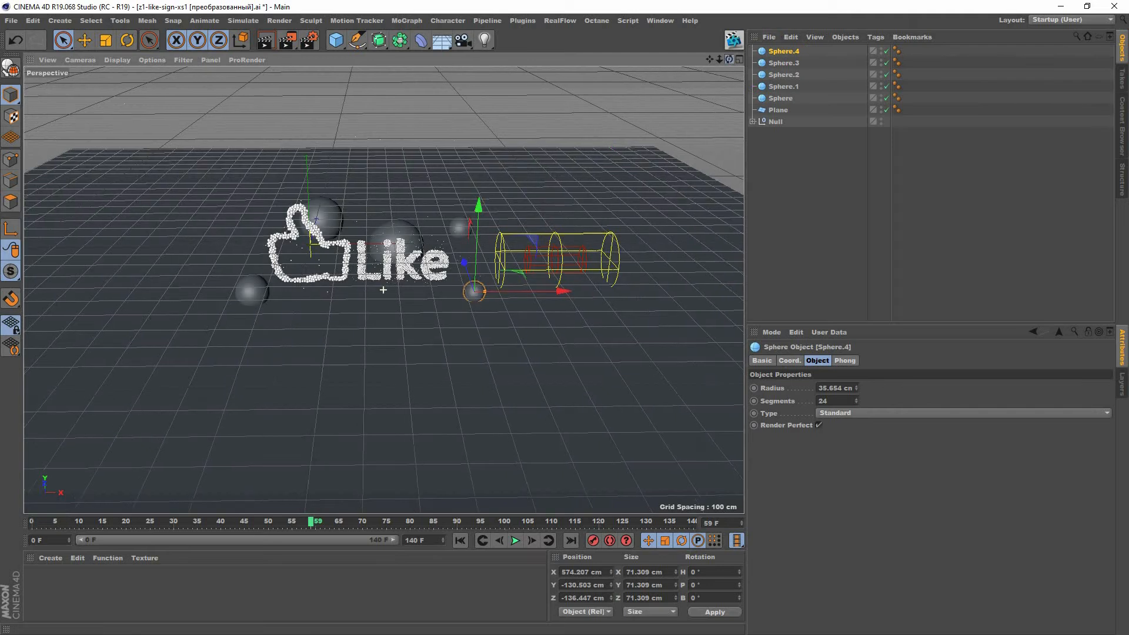
Step: Group the five decorative spheres under a new null
left_click_drag(382, 290, 383, 294, "alt")
scroll(403, 234, "up", 3)
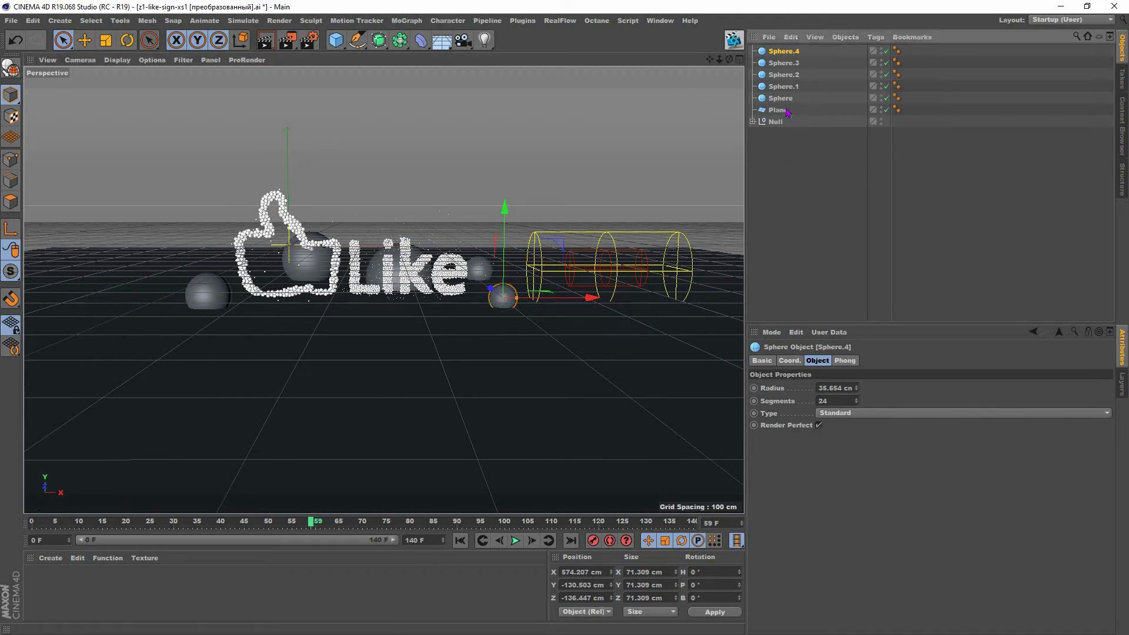
left_click(777, 110)
left_click(781, 99)
left_click(783, 86, "ctrl")
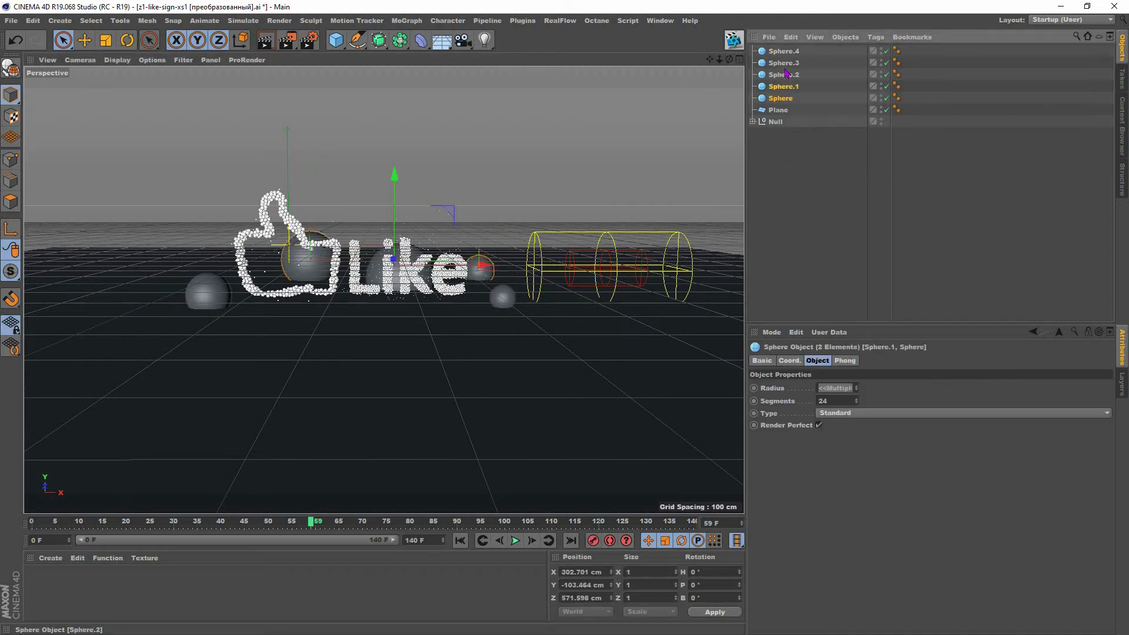
left_click(785, 72, "ctrl")
left_click(785, 63, "ctrl")
left_click(785, 53, "ctrl")
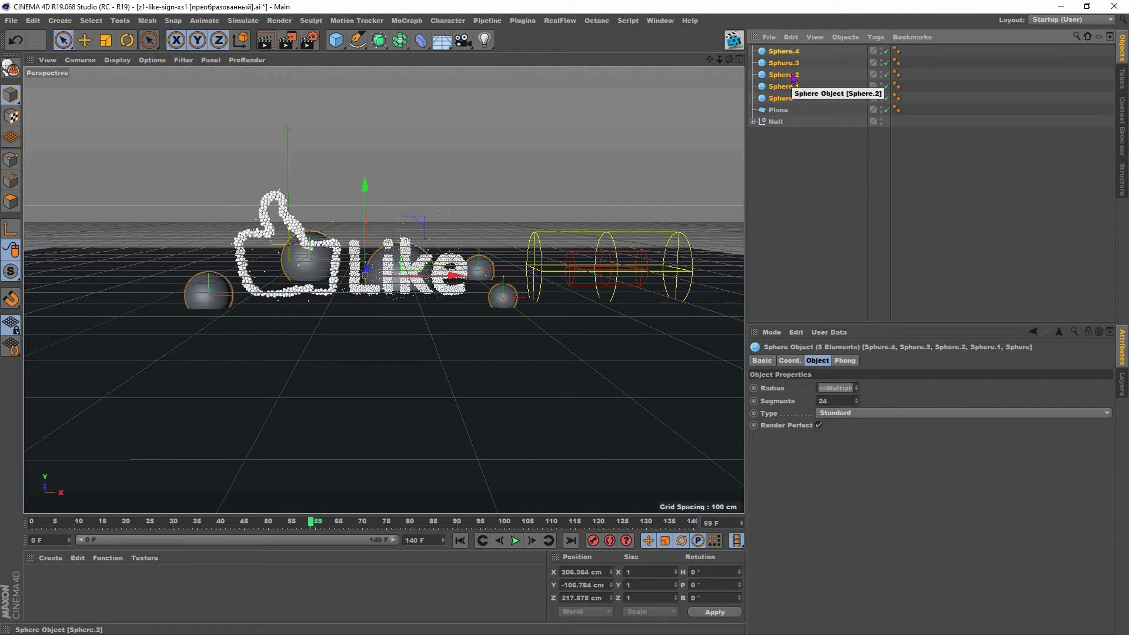
key("alt+g")
Step: Rename the spheres' null to "floor" and the null holding the like hand and text to "animation"
double_click(778, 53)
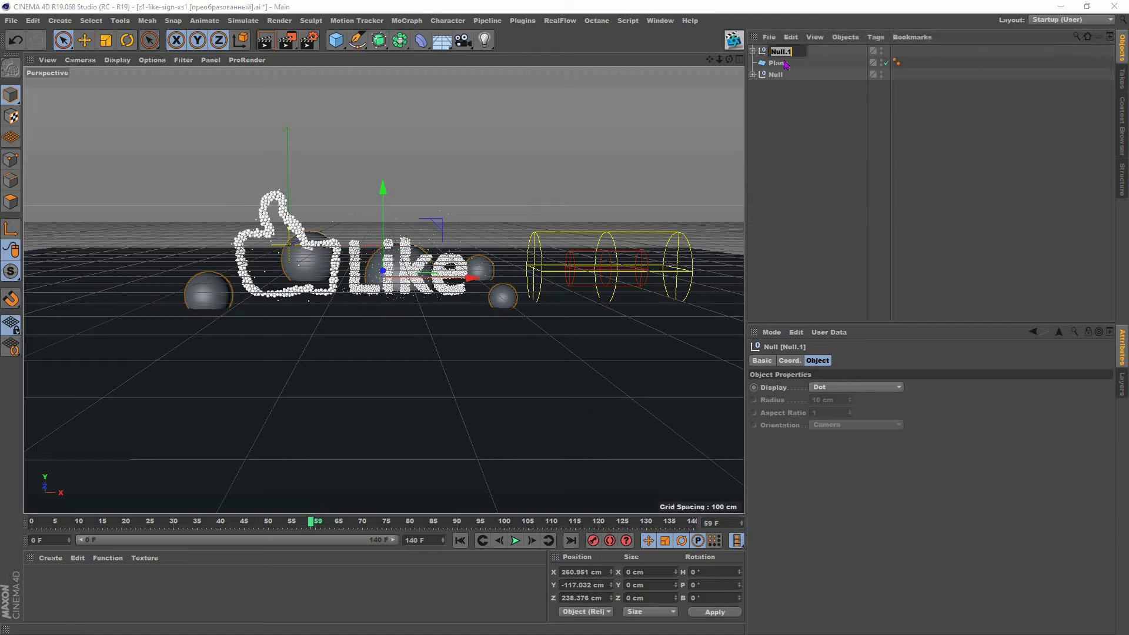
key("BackSpace")
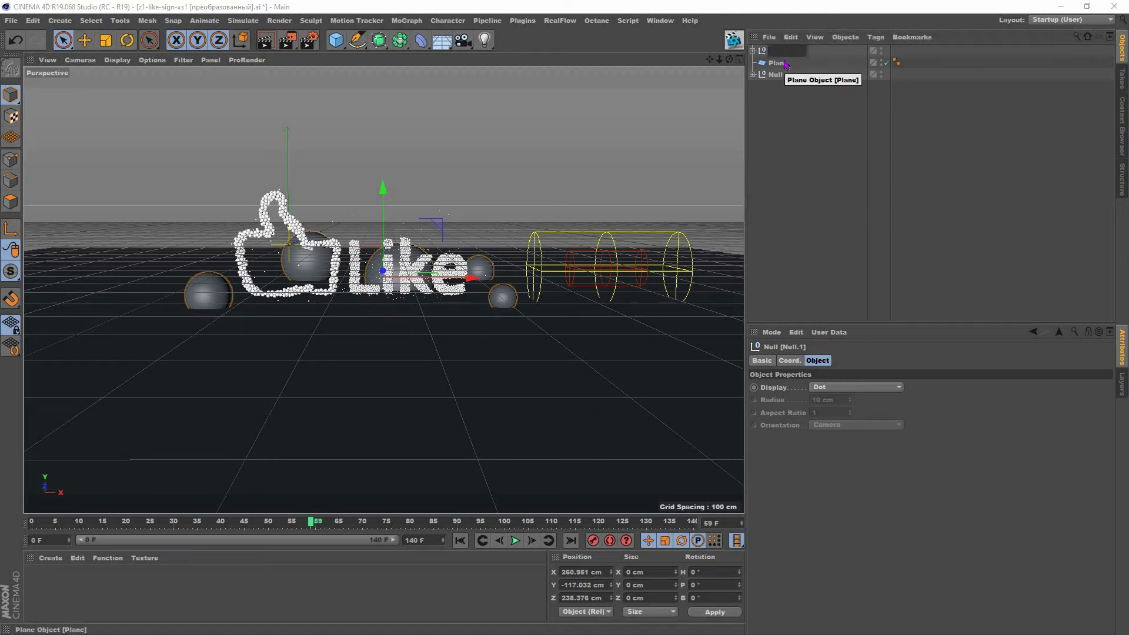
type("floor")
key("Return")
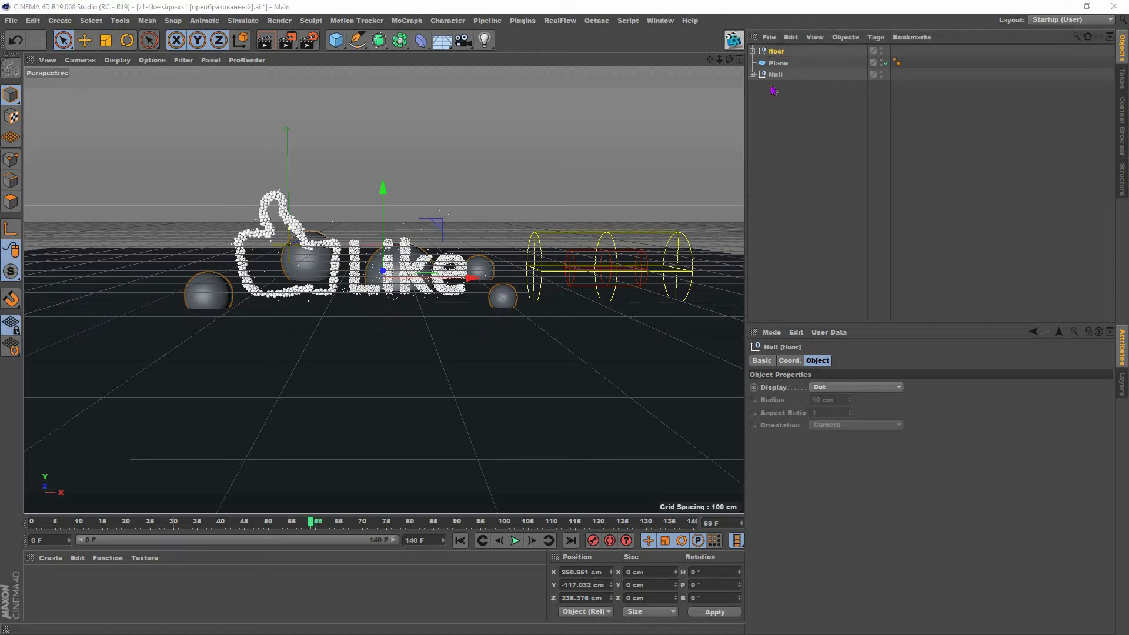
double_click(775, 75)
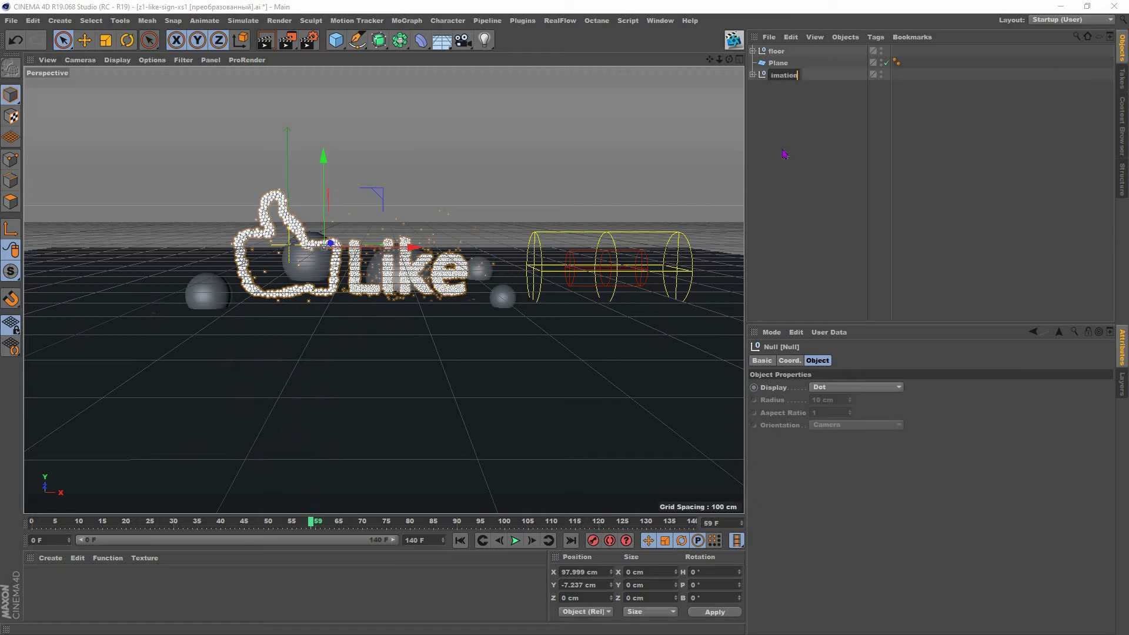
type("animation")
key("Return")
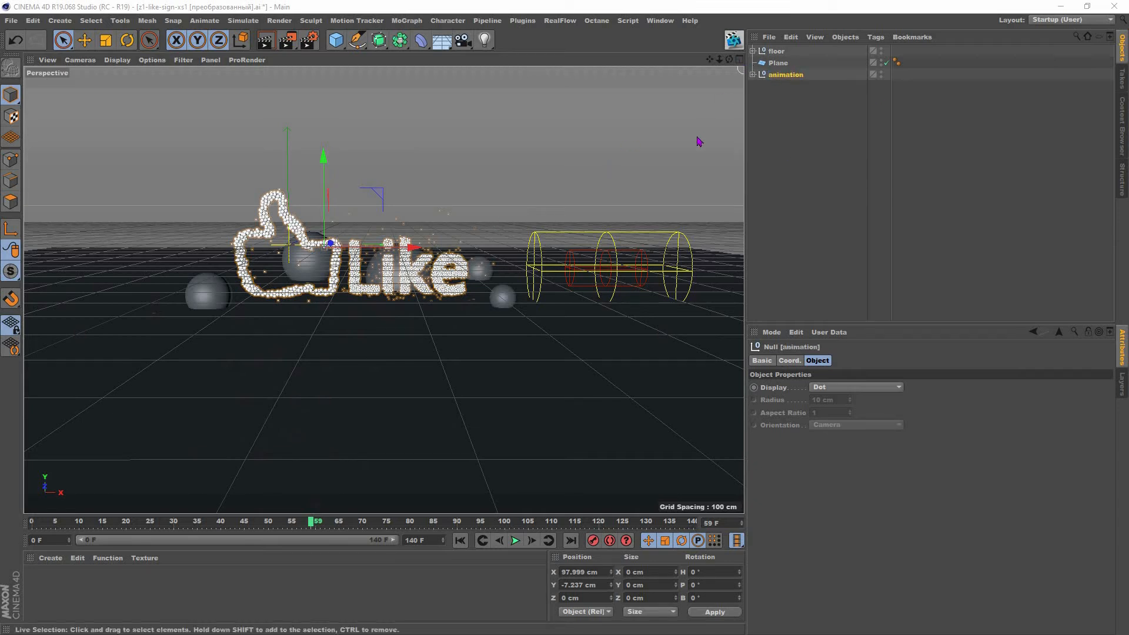
Step: Start an Octane live render of the scene and dock a narrowed Live Viewer below the object attributes
left_click(733, 41)
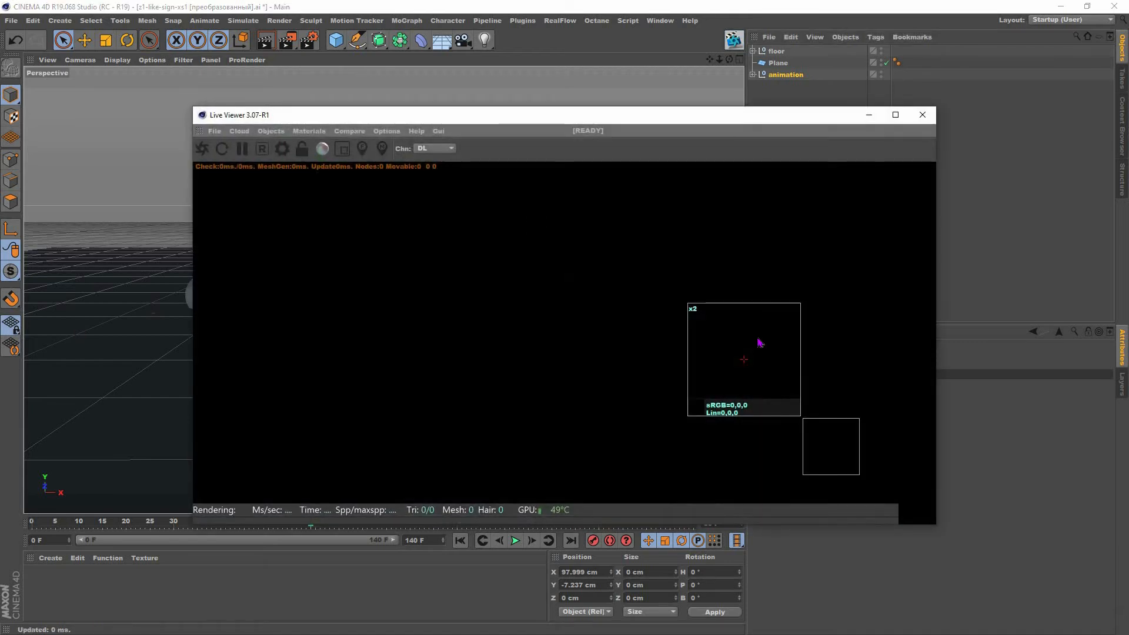
left_click(202, 151)
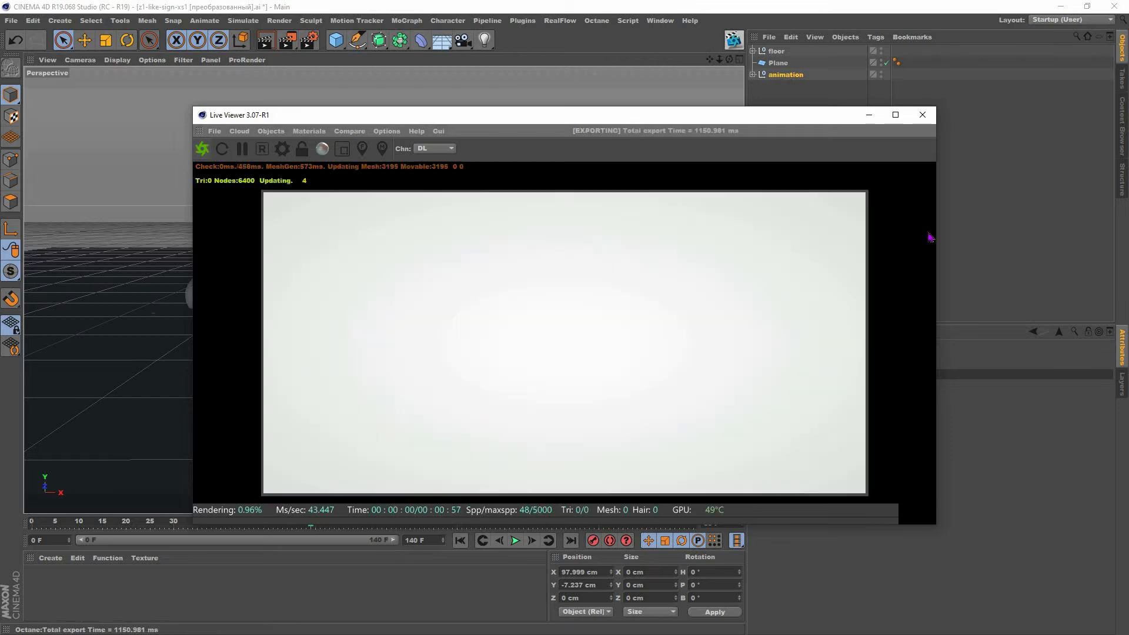
left_click_drag(792, 238, 606, 245)
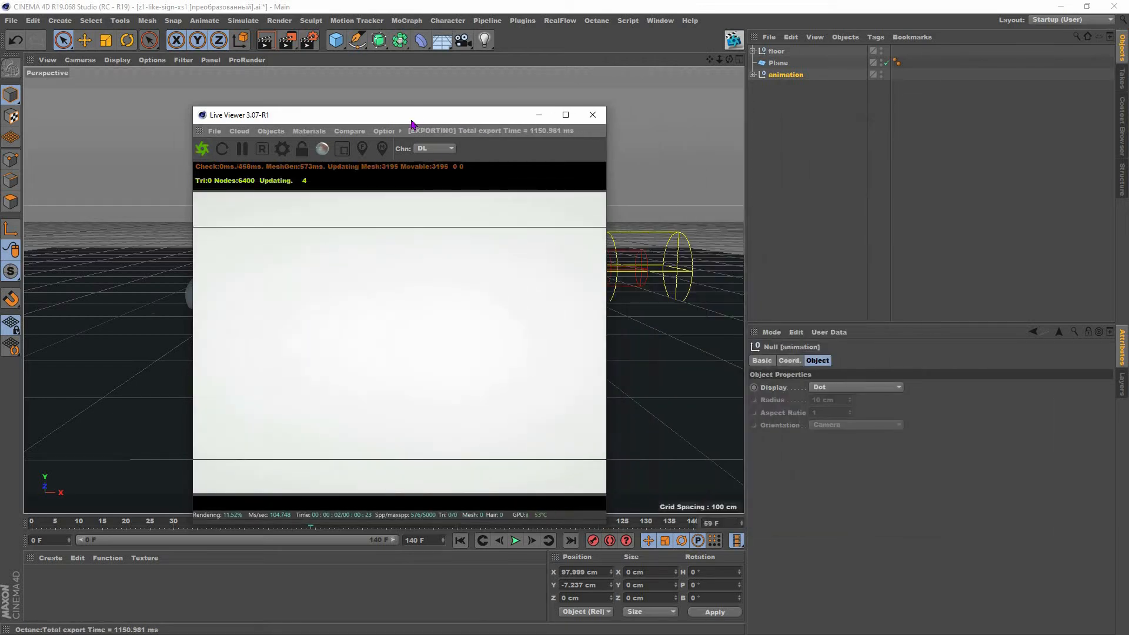
left_click_drag(218, 115, 477, 112)
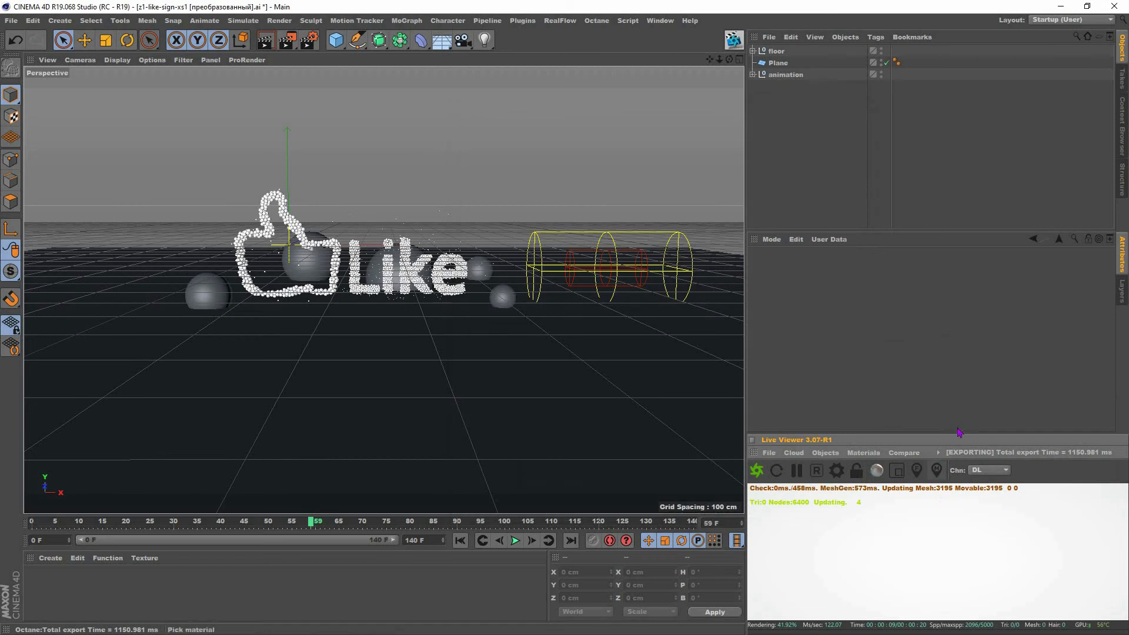
Step: Enlarge the docked Live Viewer by reducing the space above it, and frame the like hand and text more closely
left_click_drag(958, 433, 956, 240)
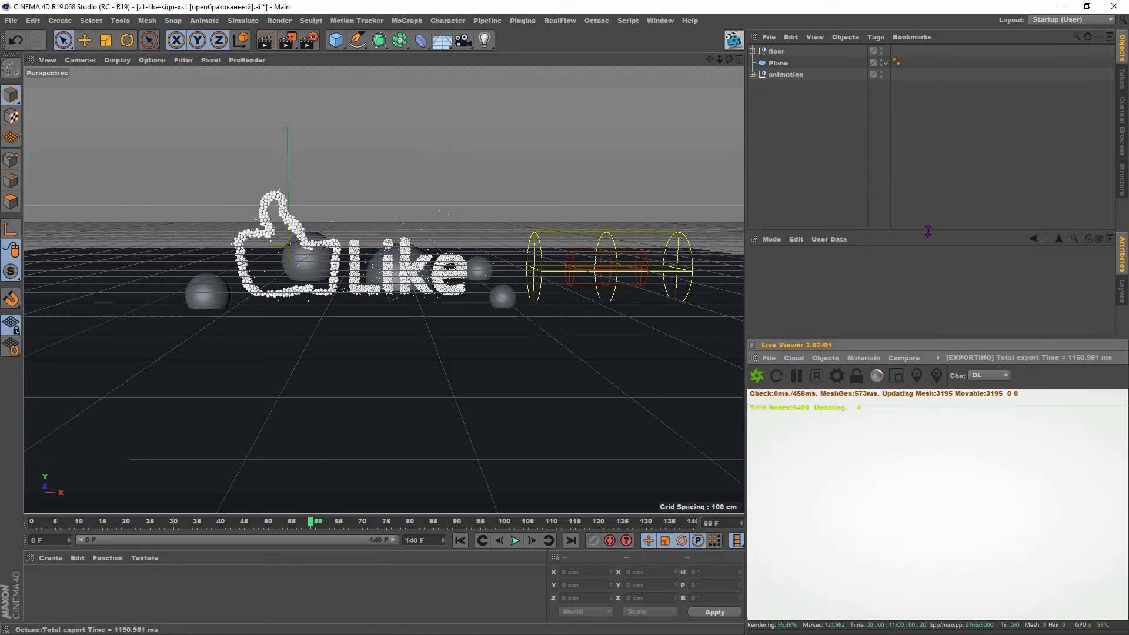
left_click_drag(927, 198, 926, 197)
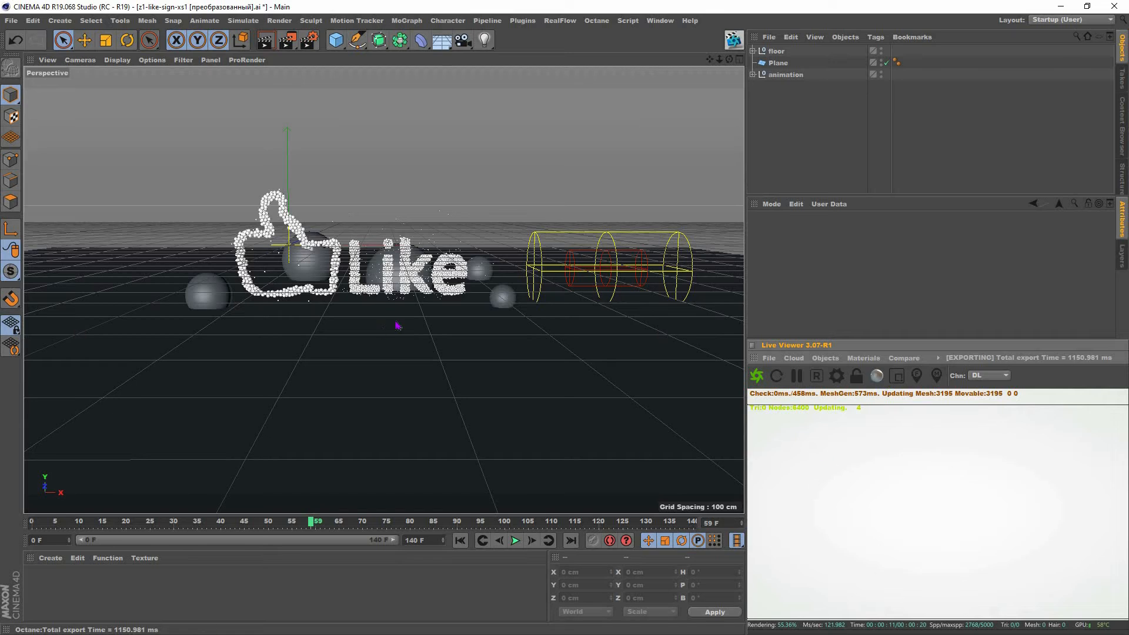
scroll(371, 244, "up", 3)
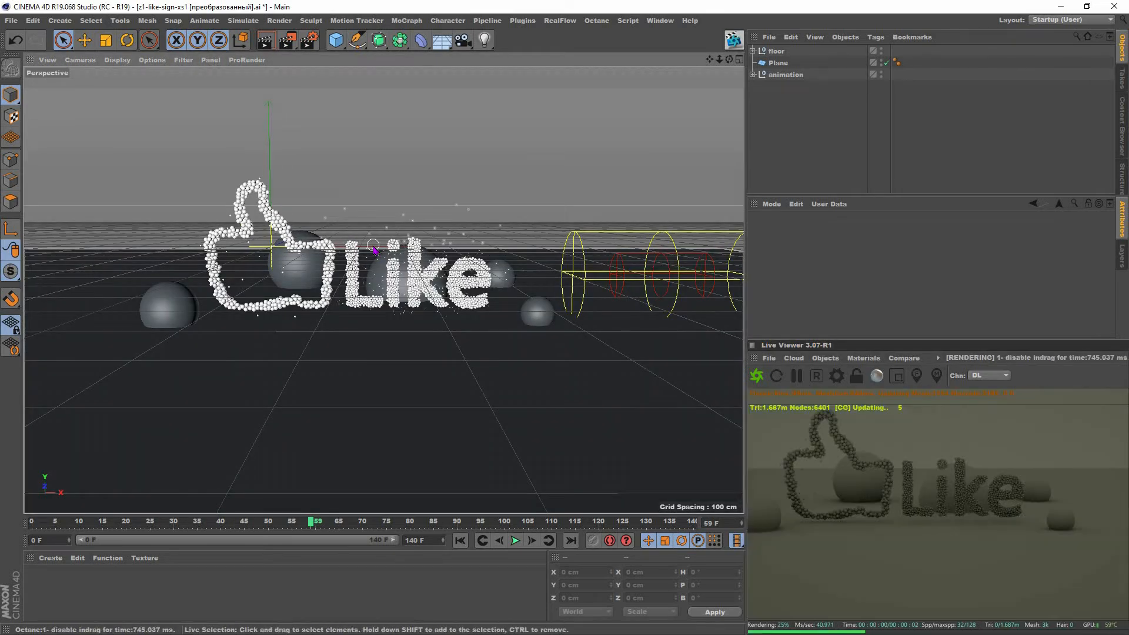
scroll(405, 263, "up", 1)
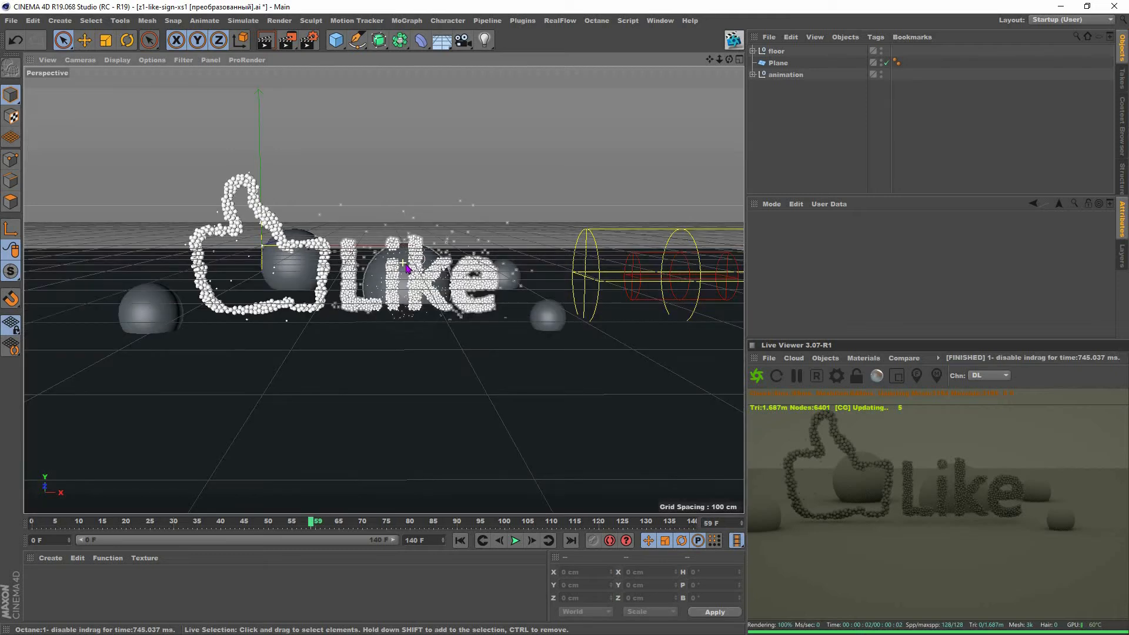
Step: Make the docked Live Viewer slightly shorter and create an Octane Diffuse material
scroll(405, 262, "down", 2)
left_click_drag(710, 59, 709, 212)
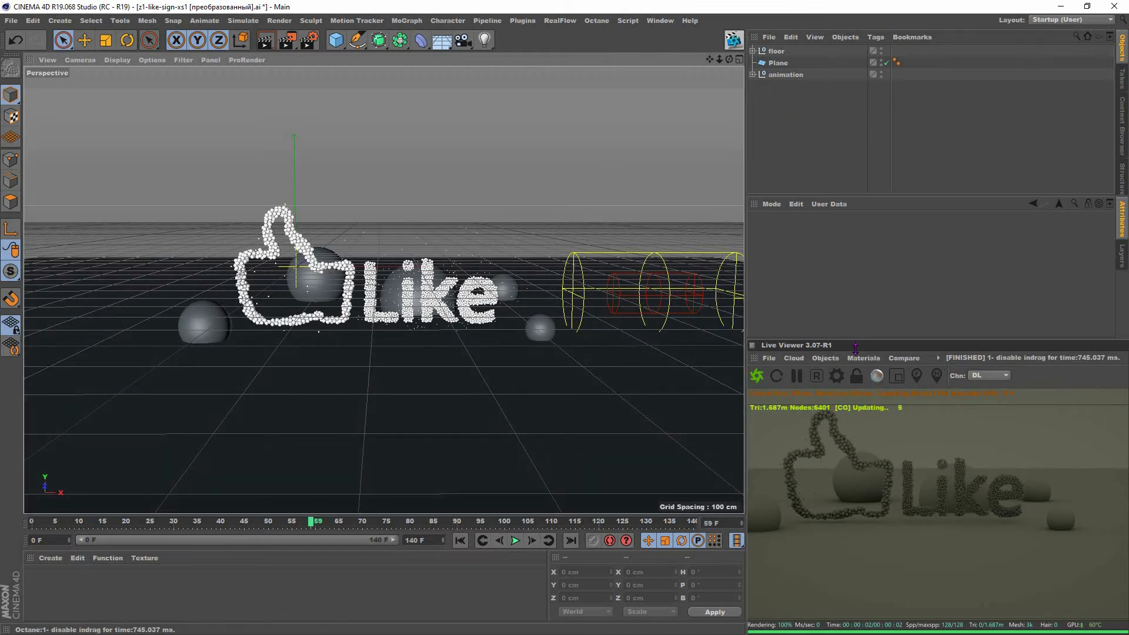
left_click_drag(855, 348, 855, 358)
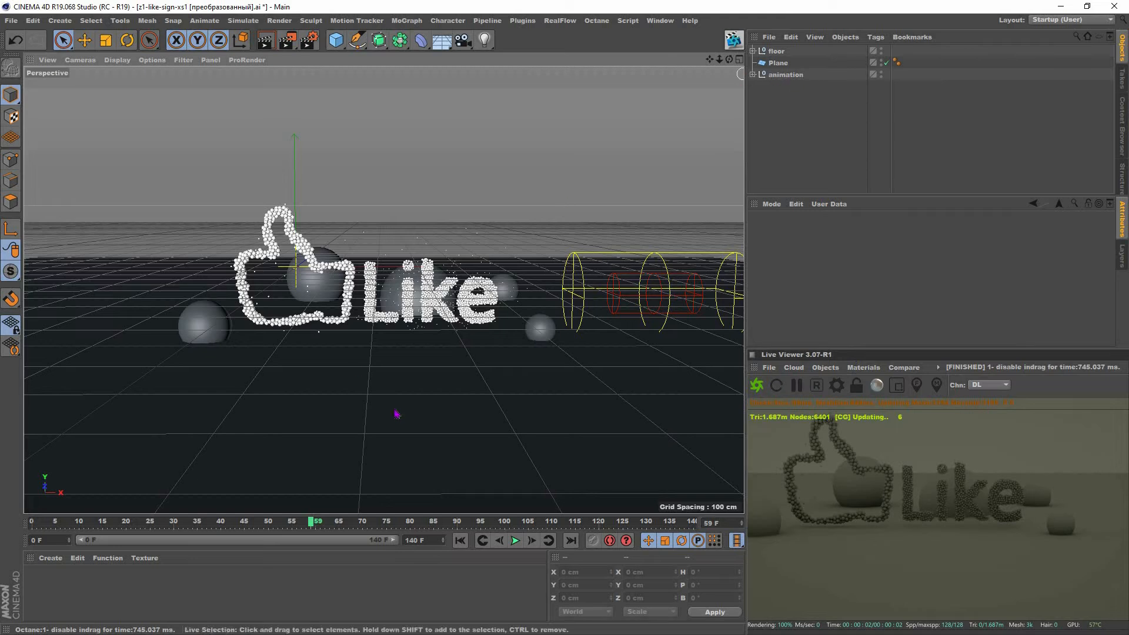
left_click(863, 367)
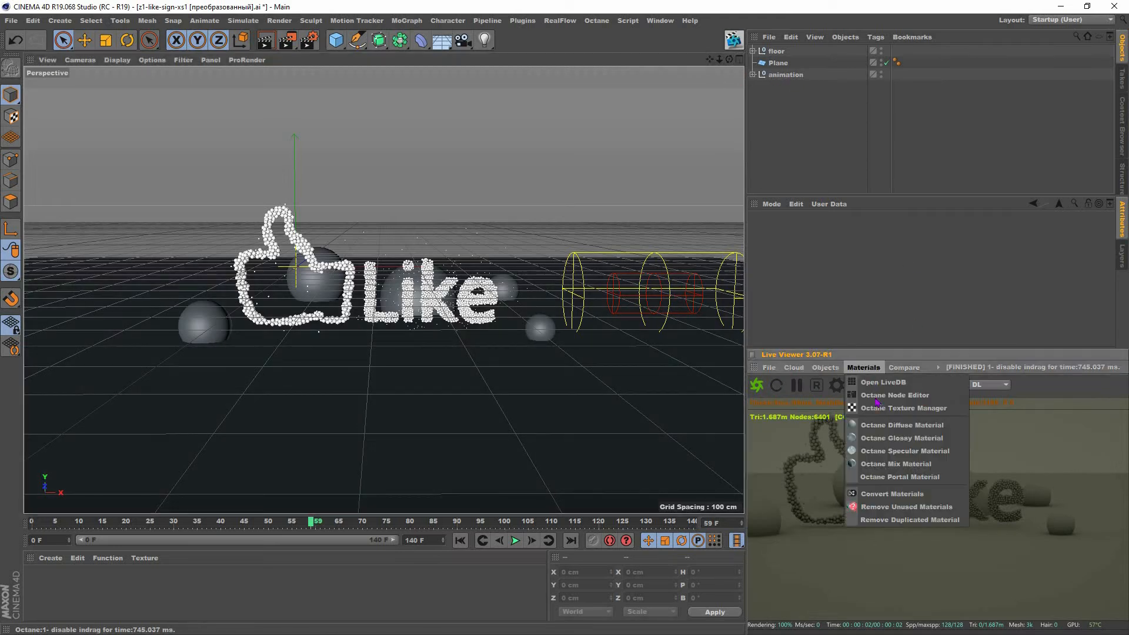
left_click(902, 425)
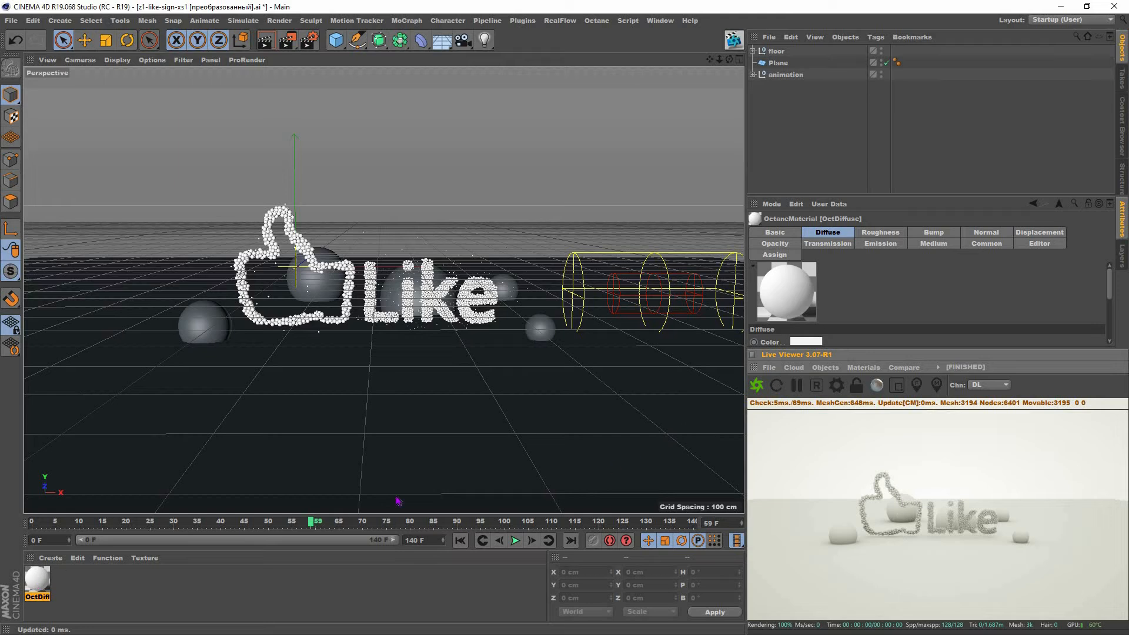
Step: Add a displacement to the new diffuse material and expand its shader settings
double_click(37, 580)
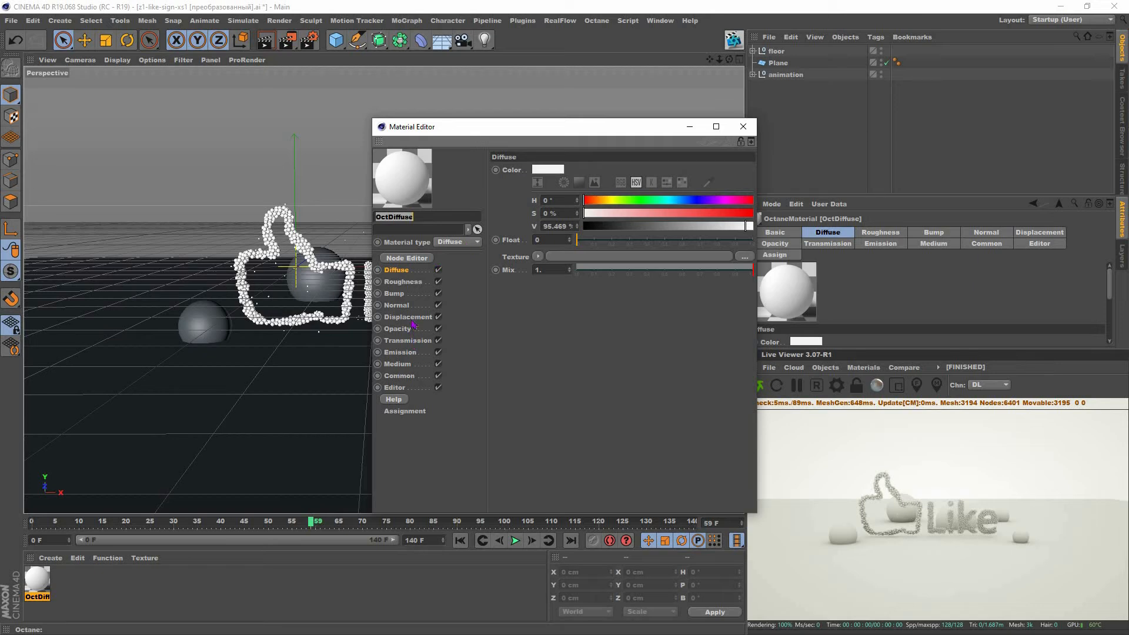
left_click(410, 318)
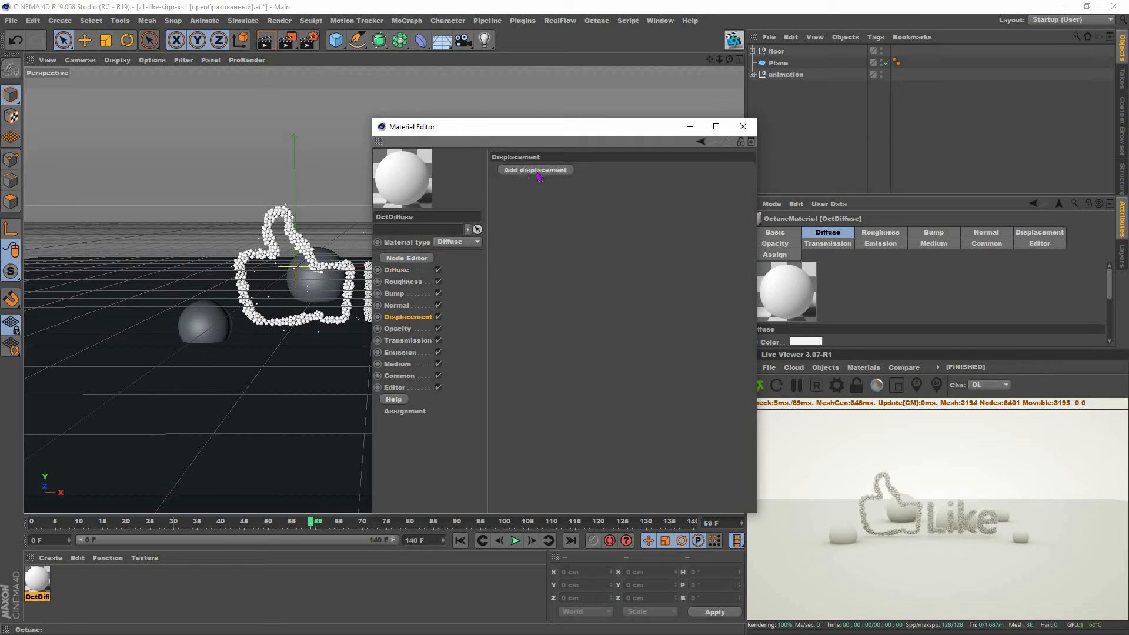
left_click(539, 170)
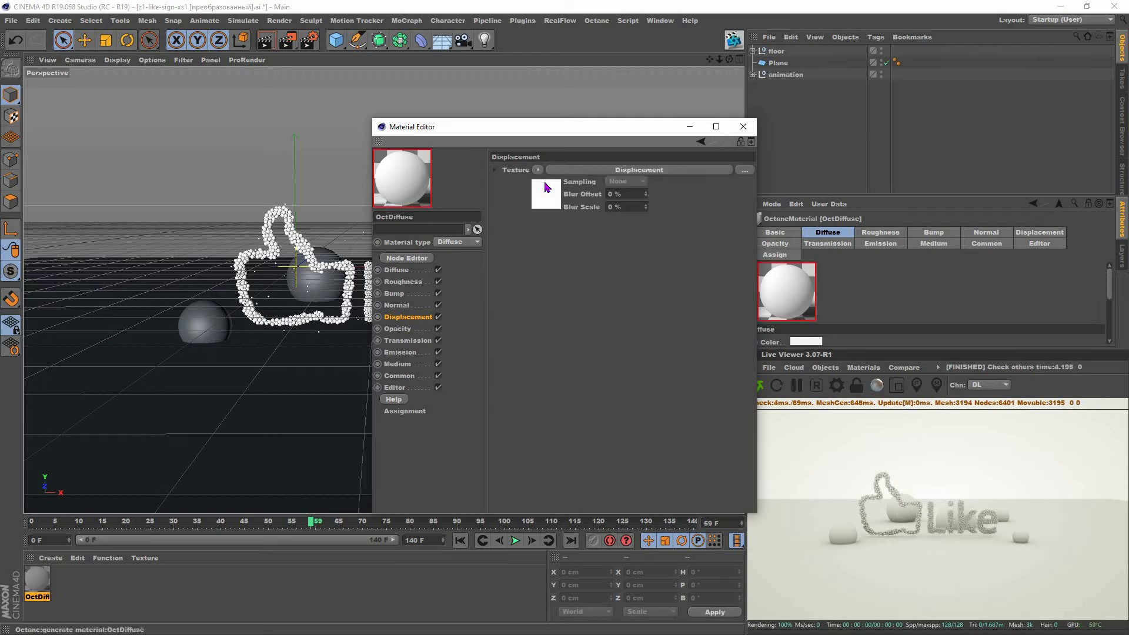
left_click(496, 171)
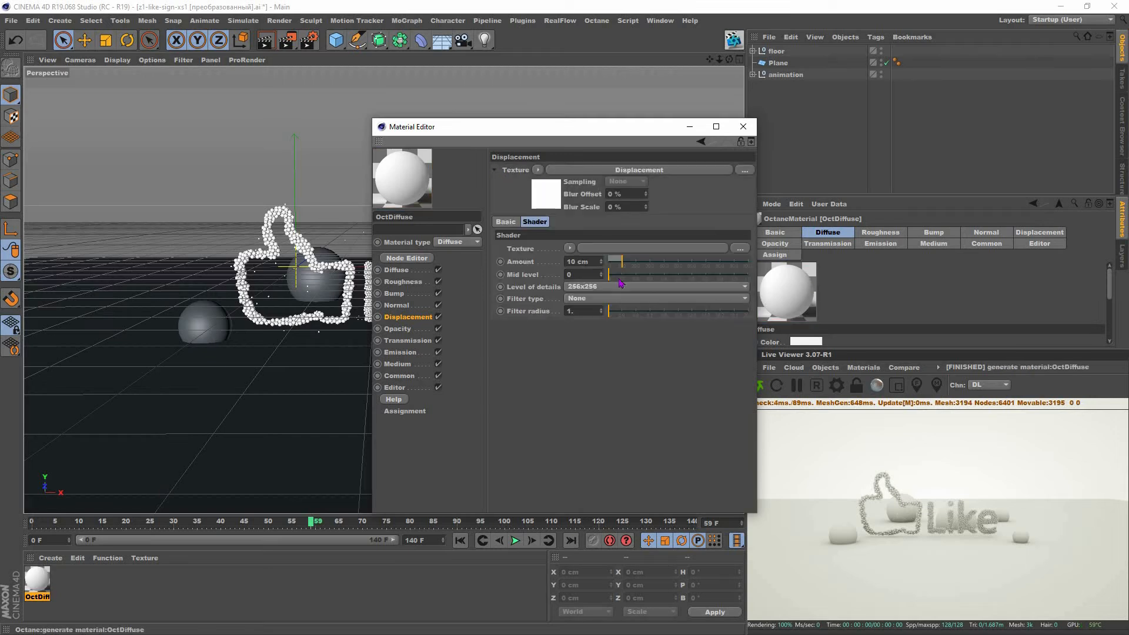
Step: Load "moon texture.jpg" from the Desktop folder "for tutorial" as the displacement's texture
left_click(742, 250)
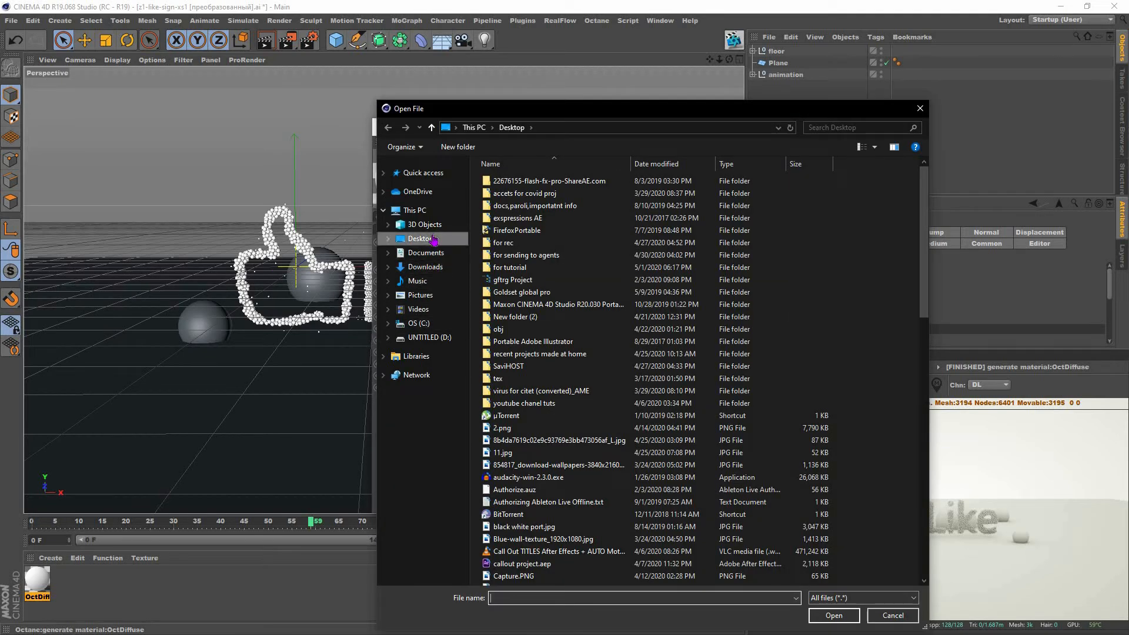
scroll(540, 294, "down", 1)
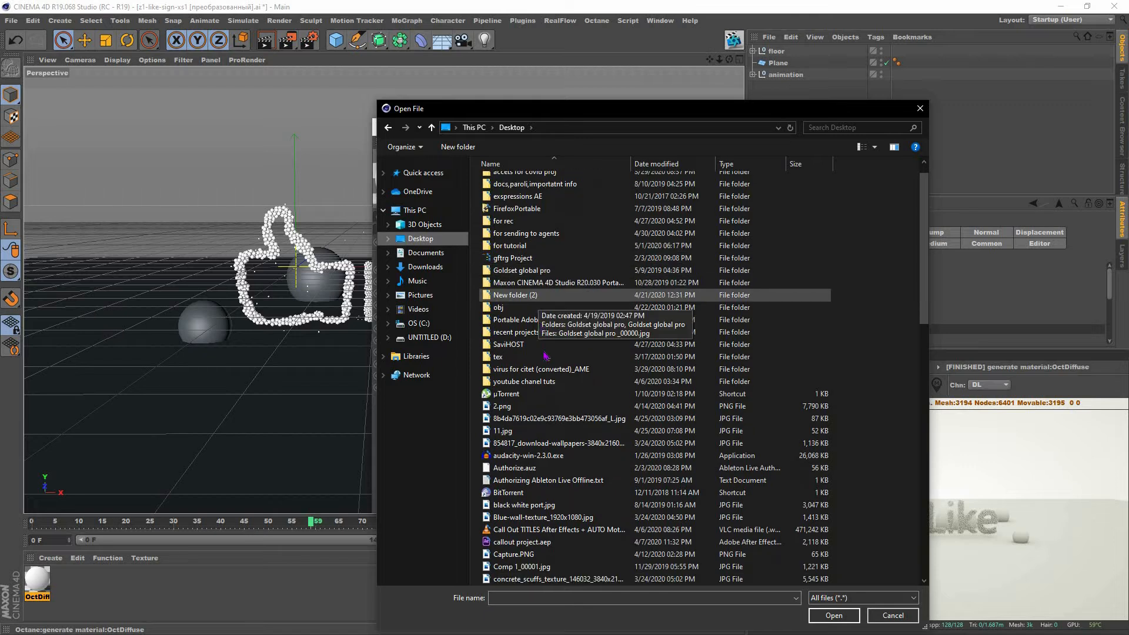
scroll(550, 335, "down", 1)
scroll(554, 353, "down", 3)
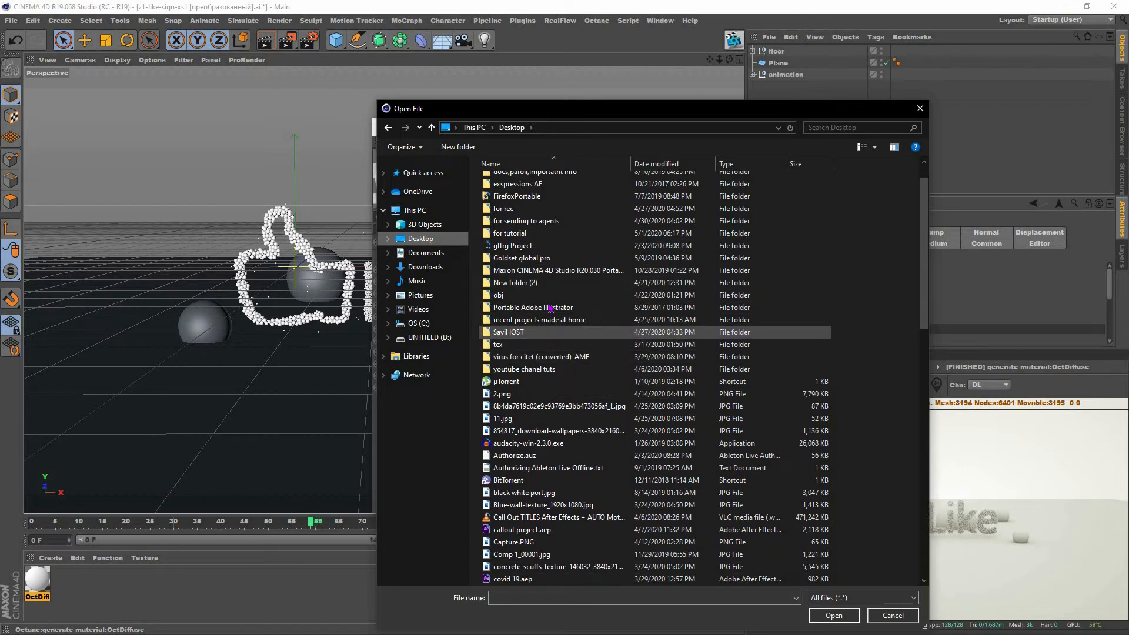
scroll(559, 384, "up", 3)
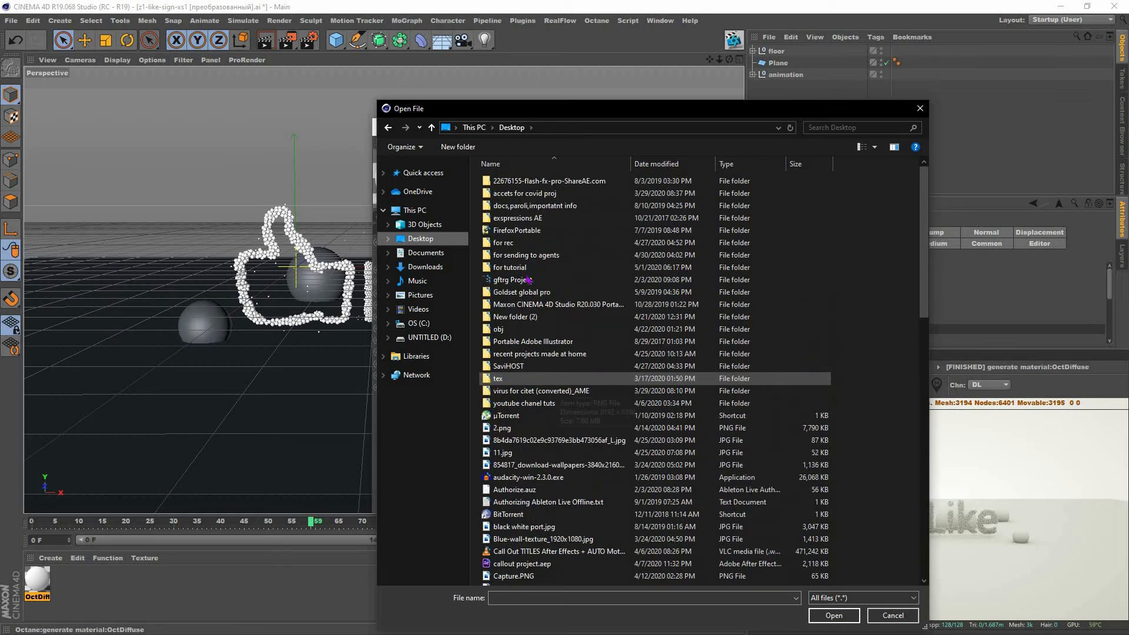
double_click(517, 268)
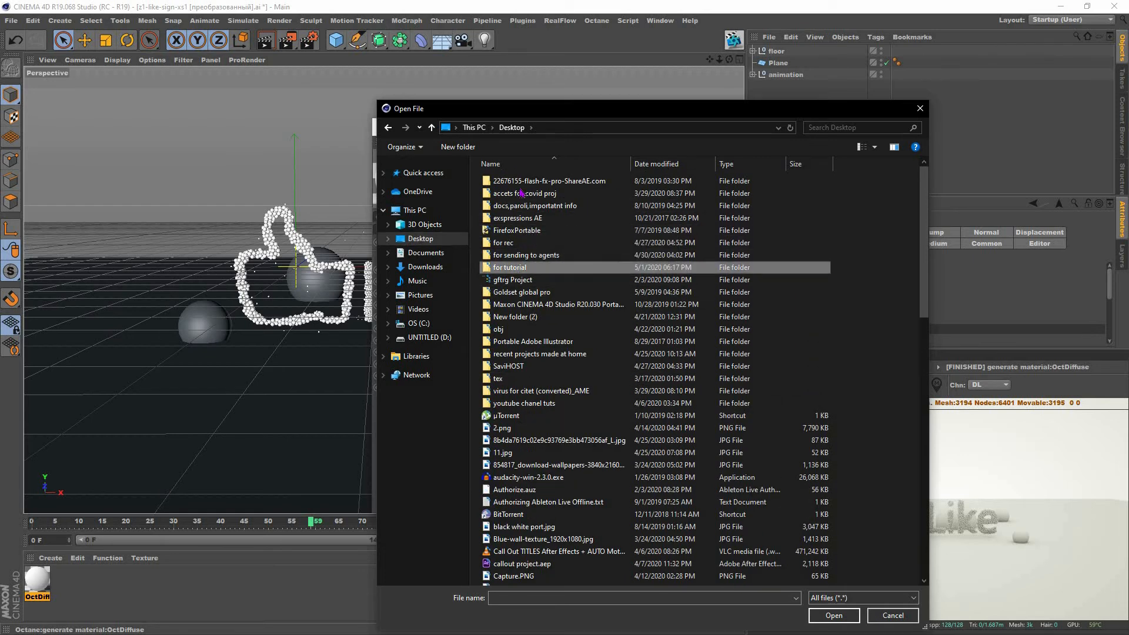
left_click(523, 206)
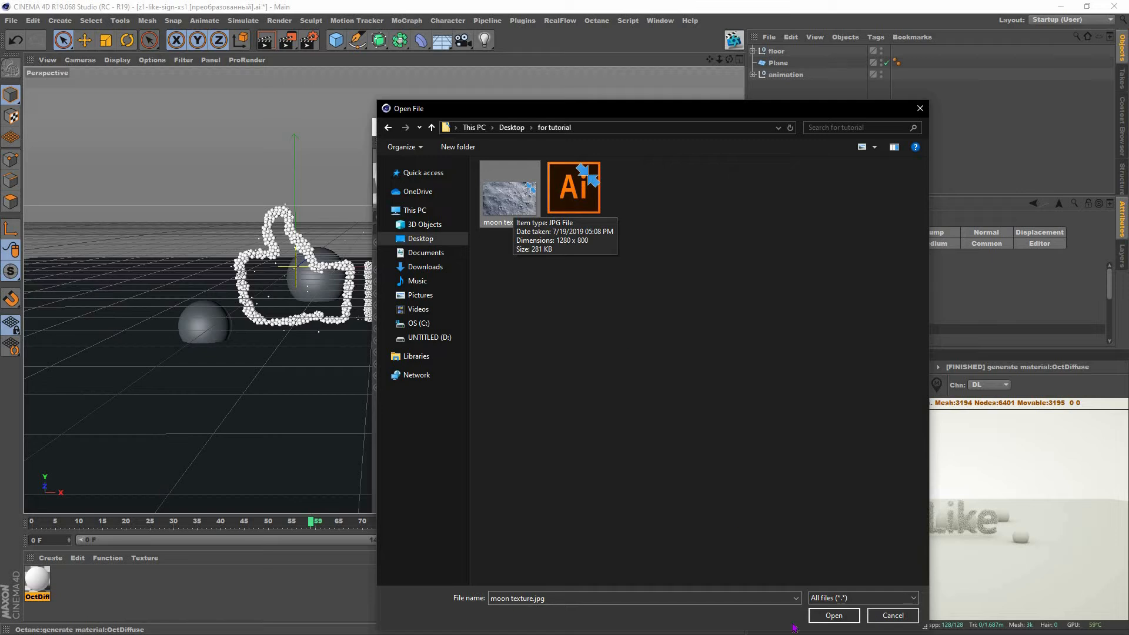
left_click(834, 615)
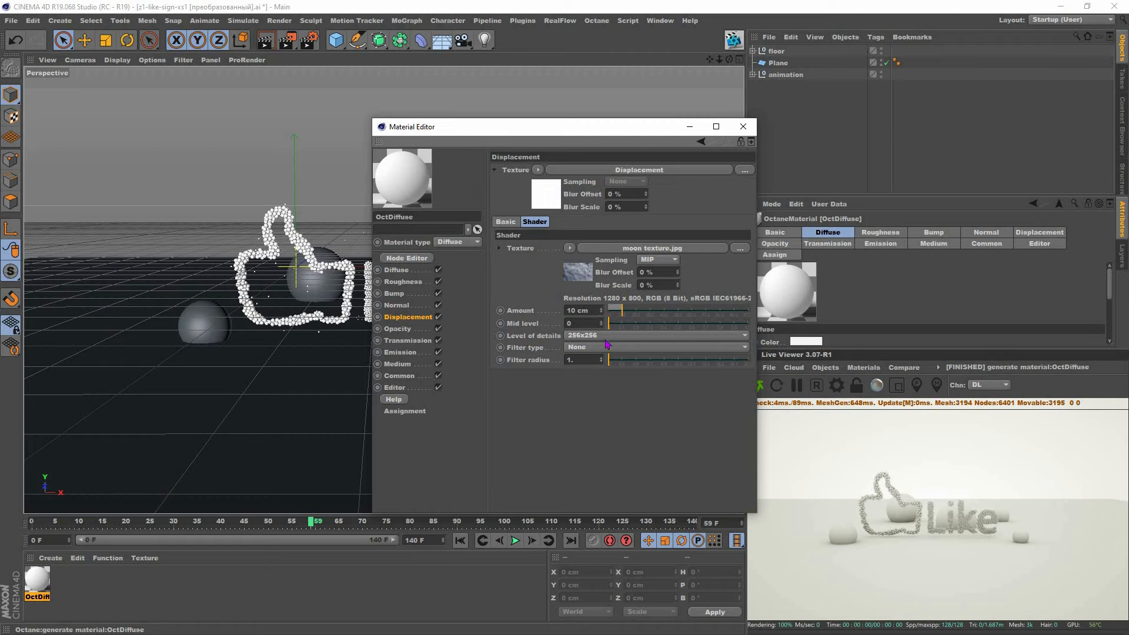
Step: Set the displacement's level of detail to 4096x4096 and its amount to 15 cm, and close the material's settings
left_click(607, 337)
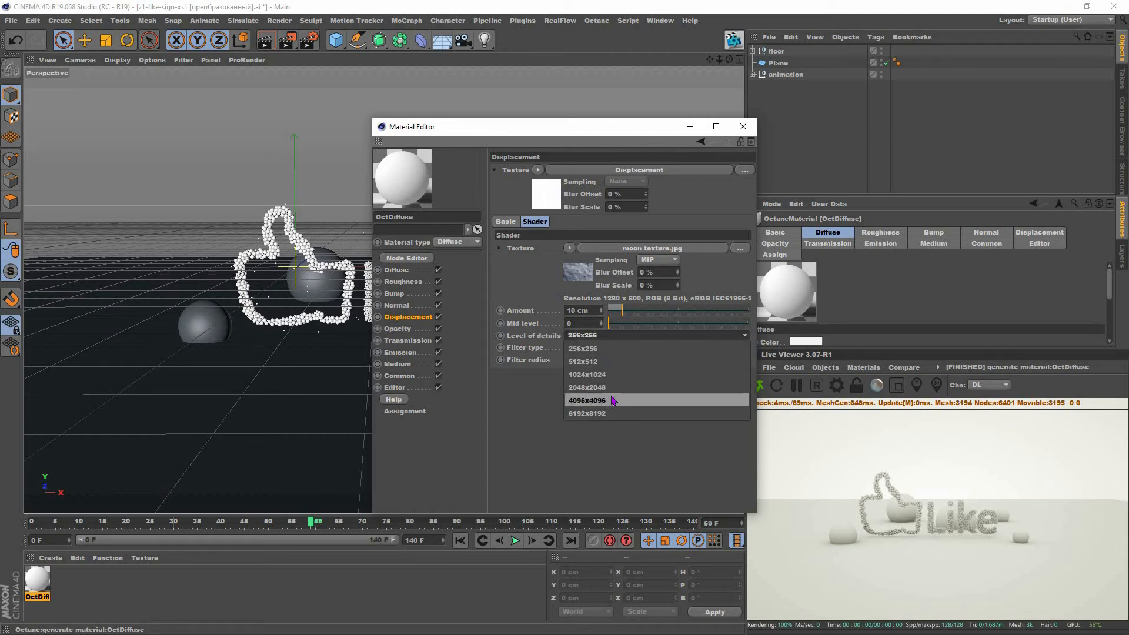
left_click(612, 401)
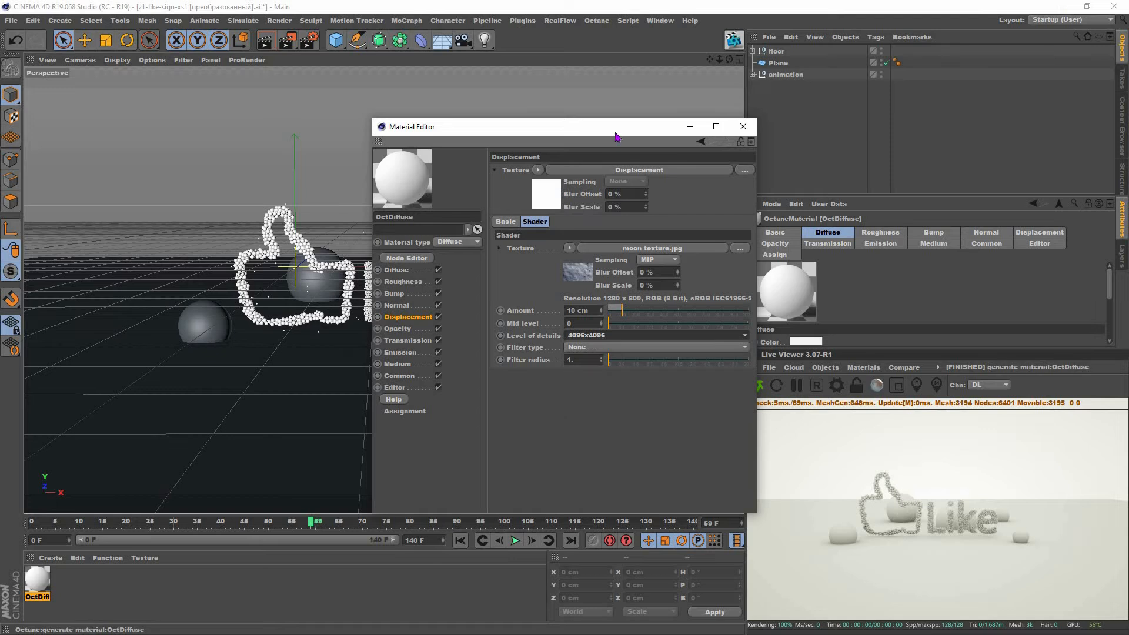
left_click_drag(506, 126, 397, 111)
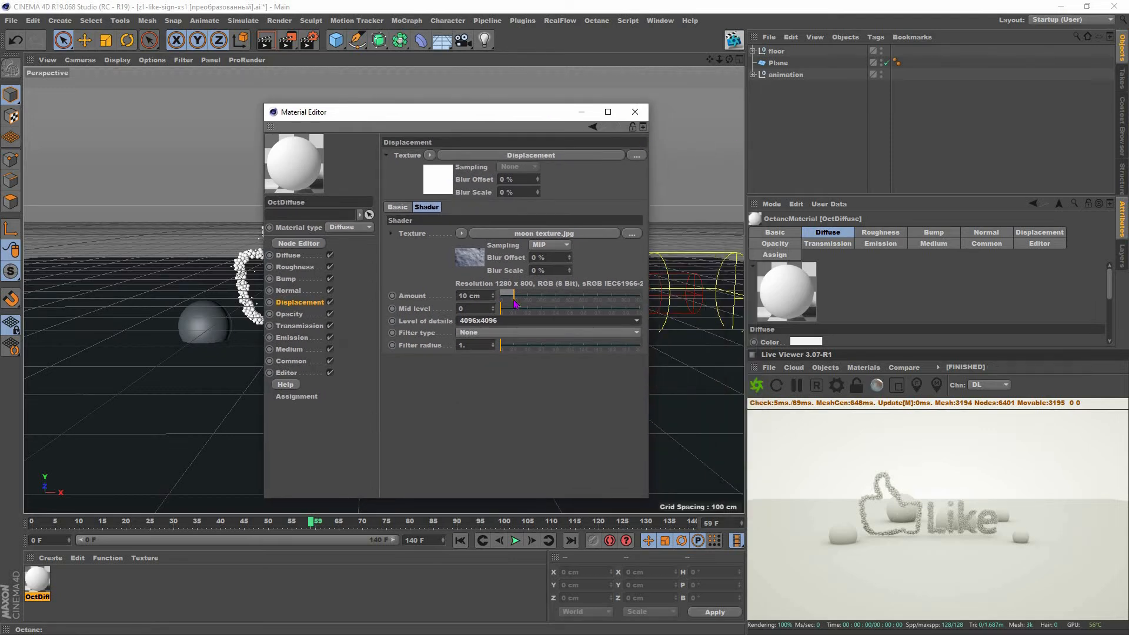
left_click_drag(514, 296, 532, 315)
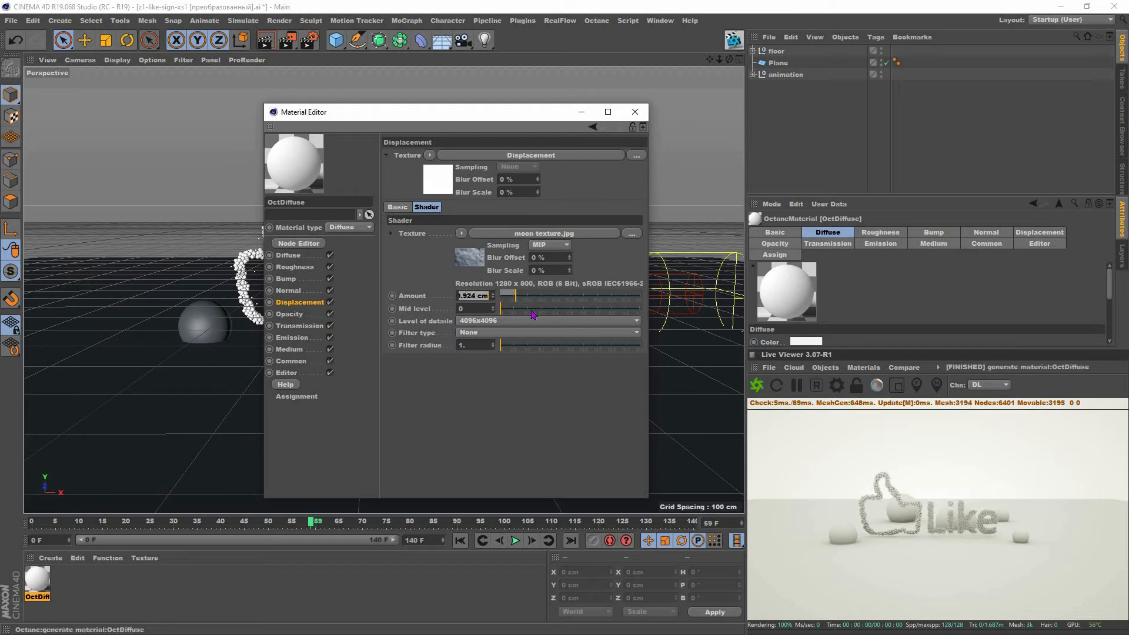
type("15")
left_click(635, 112)
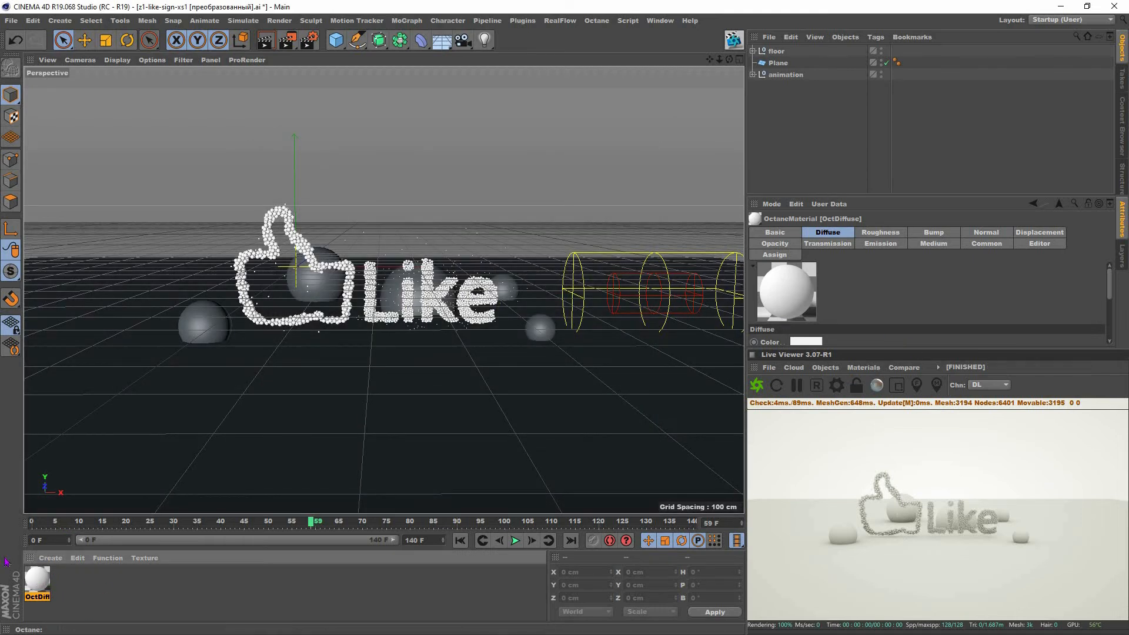
Step: Apply the displaced diffuse material to the floor plane
double_click(40, 580)
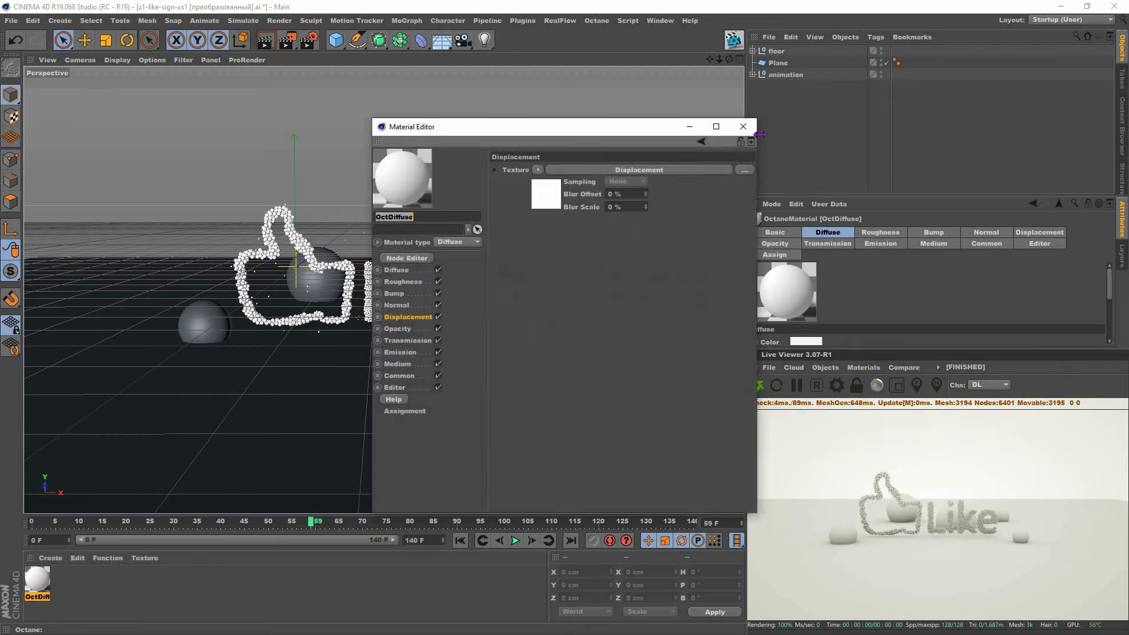
left_click_drag(34, 581, 139, 465)
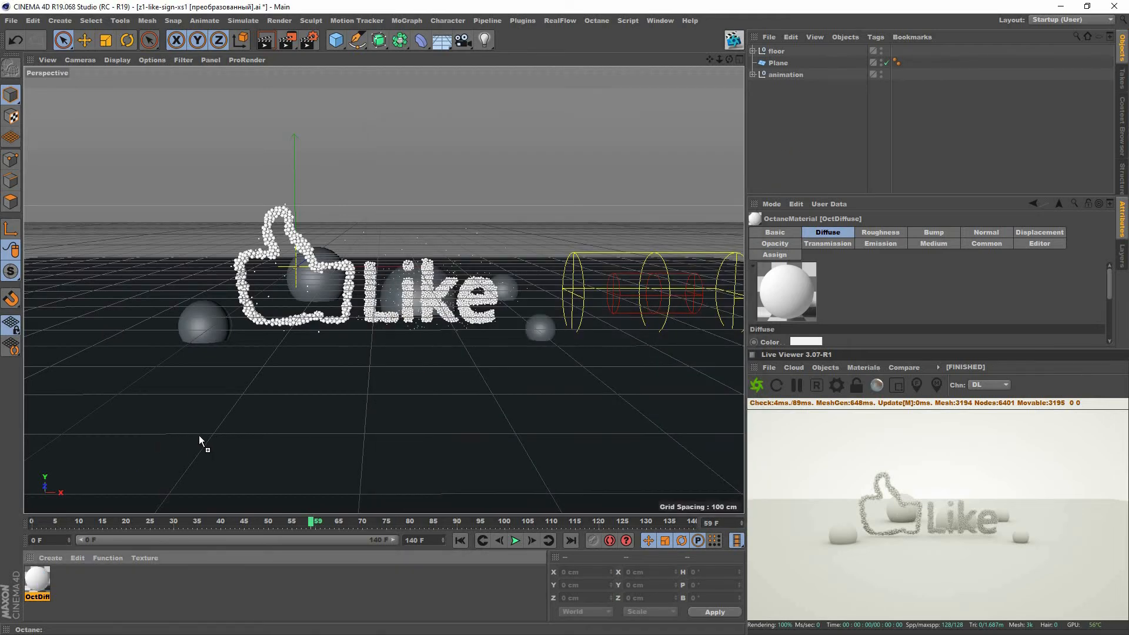
left_click_drag(198, 440, 201, 436)
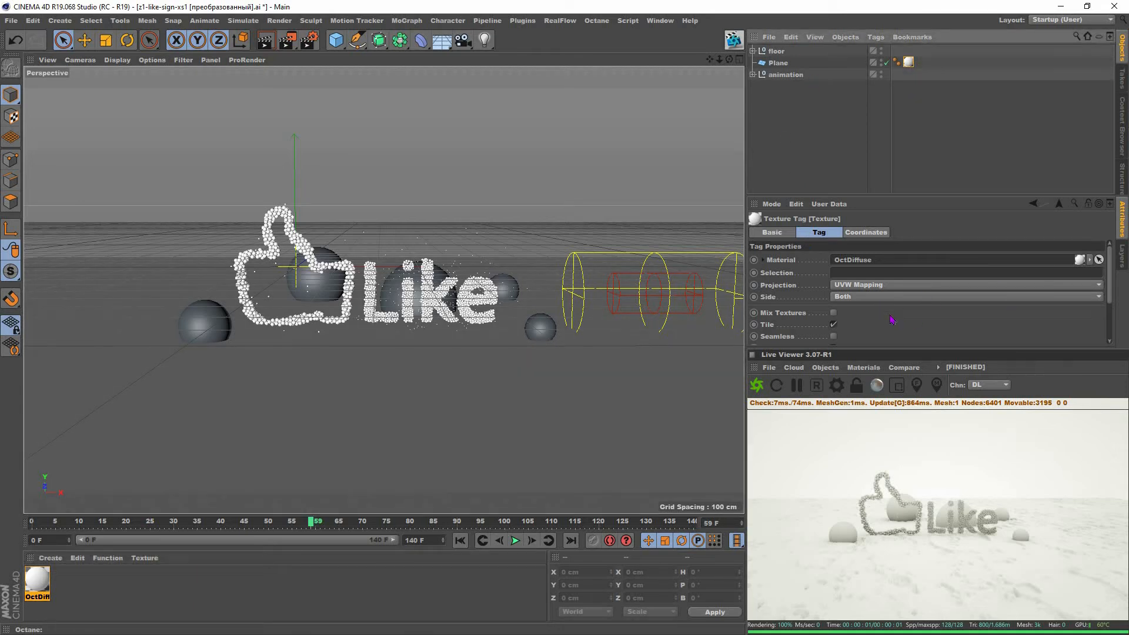
Step: Set the Length V of the floor plane's texture tag to 60 %
scroll(960, 315, "down", 5)
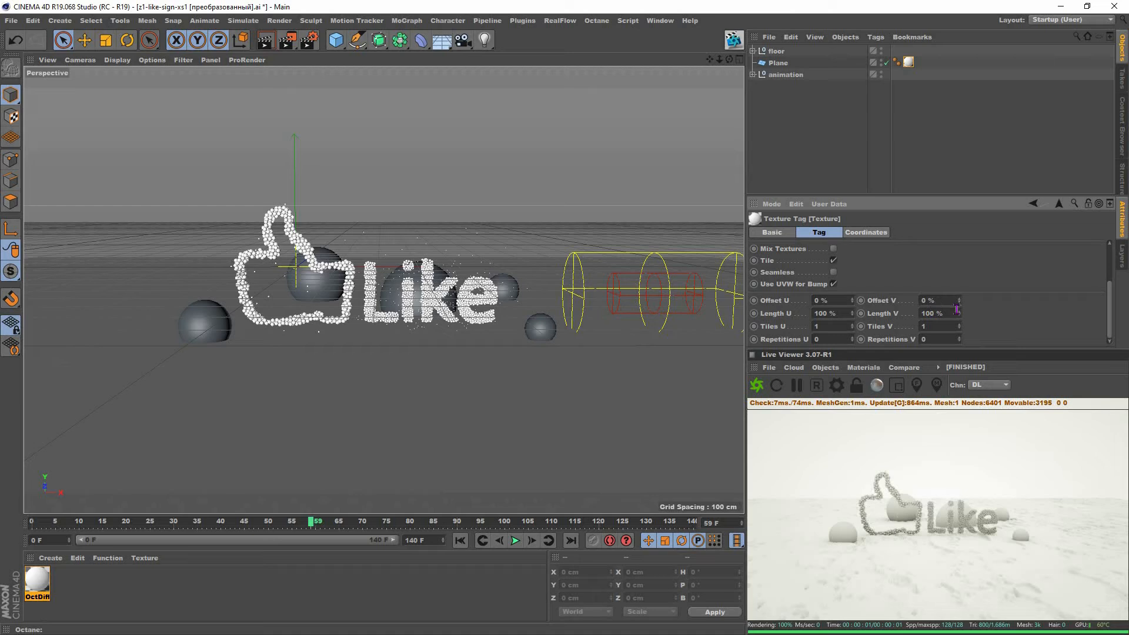
mouse_move(959, 314)
left_mouse_down()
mouse_move(959, 302)
mouse_move(959, 319)
left_mouse_up()
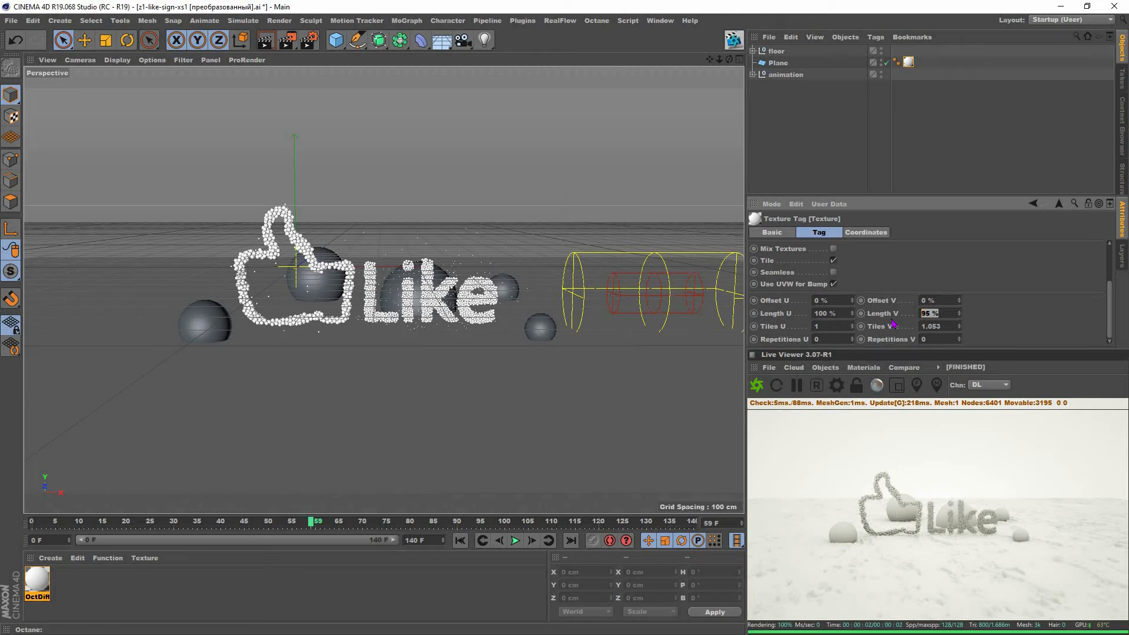
type("60")
key("Tab")
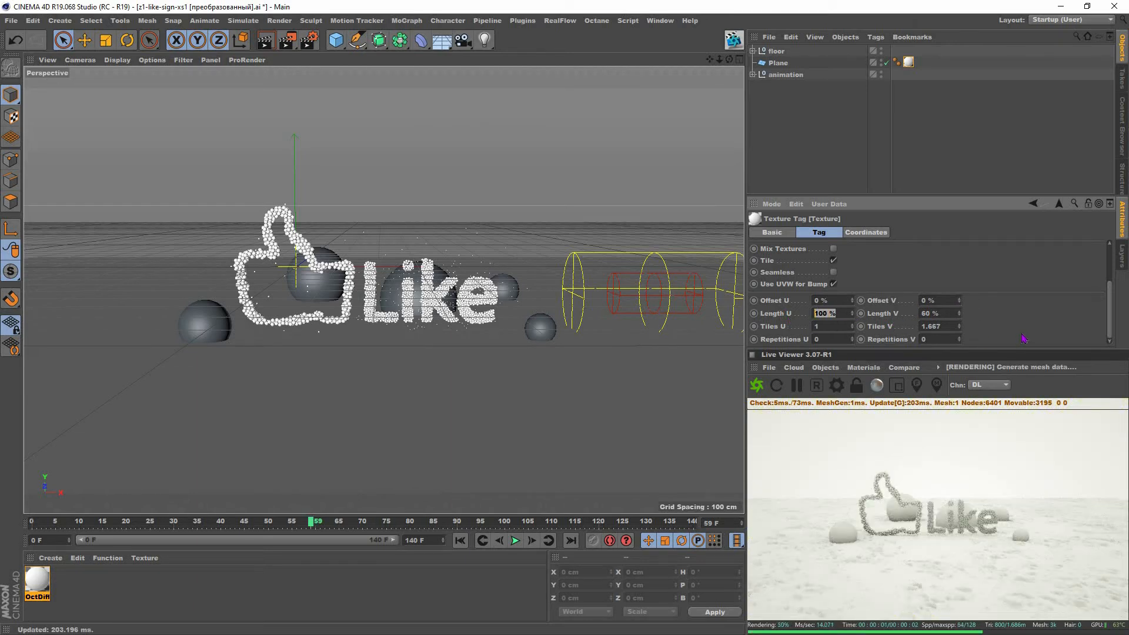
left_click(852, 317)
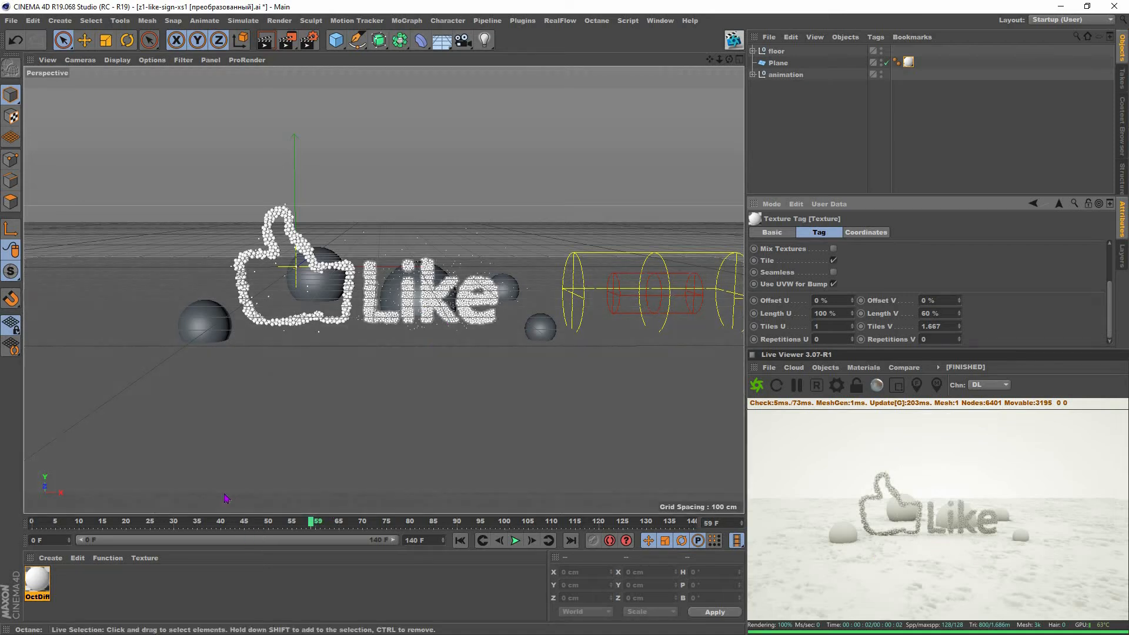
Step: Colour the floor material's diffuse channel dark blue with hue 222°, saturation 45 % and value 20 %
double_click(38, 581)
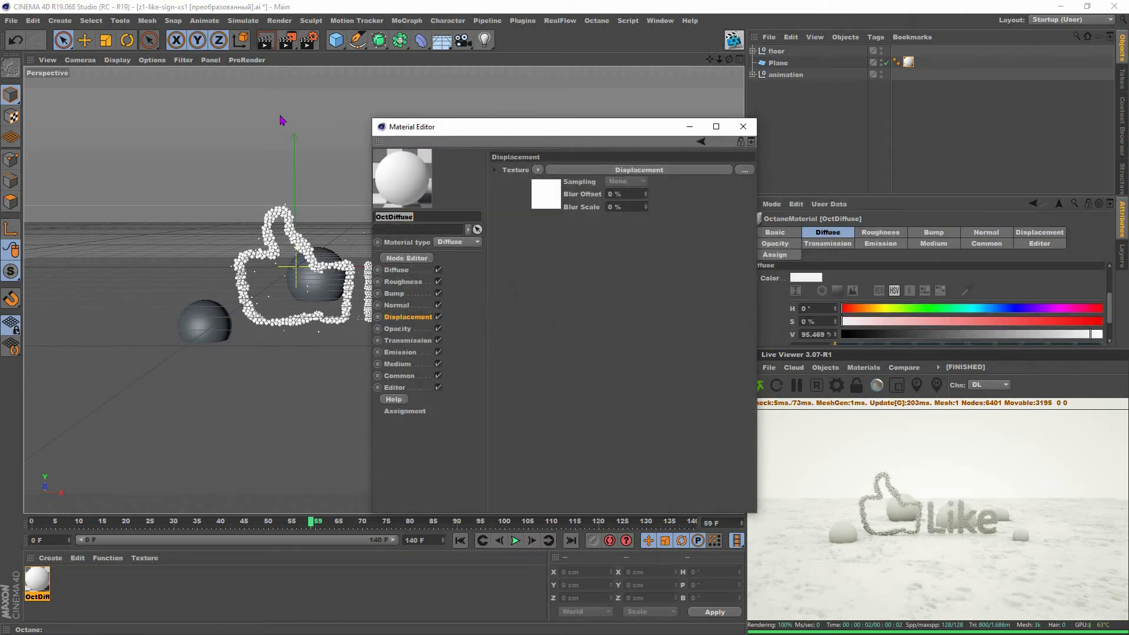
left_click_drag(562, 129, 470, 160)
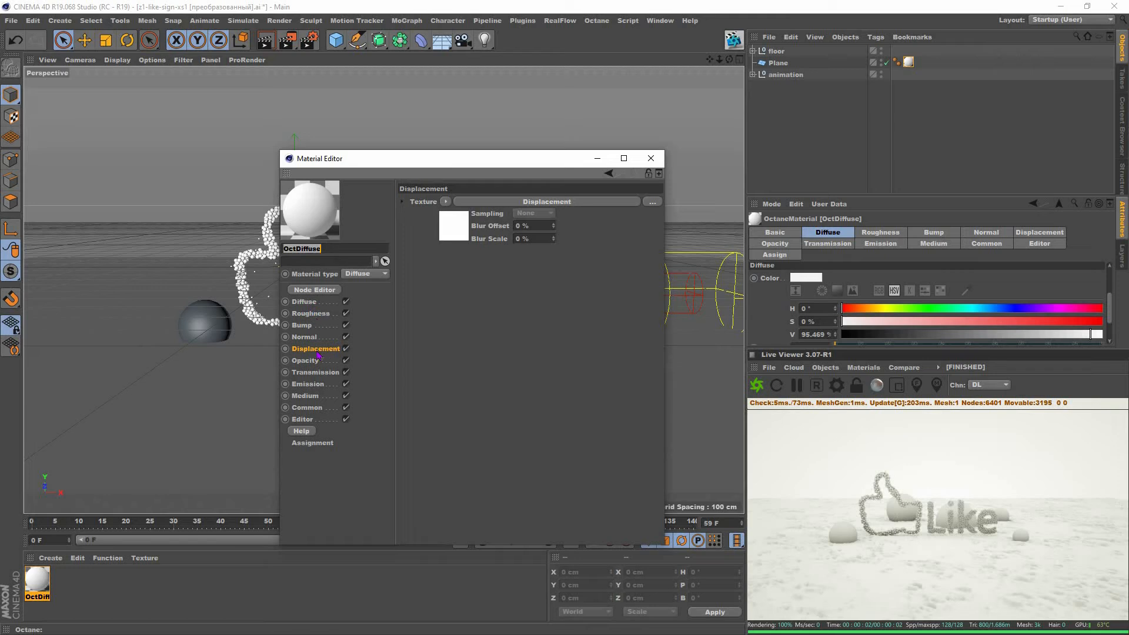
left_click_drag(456, 166, 404, 139)
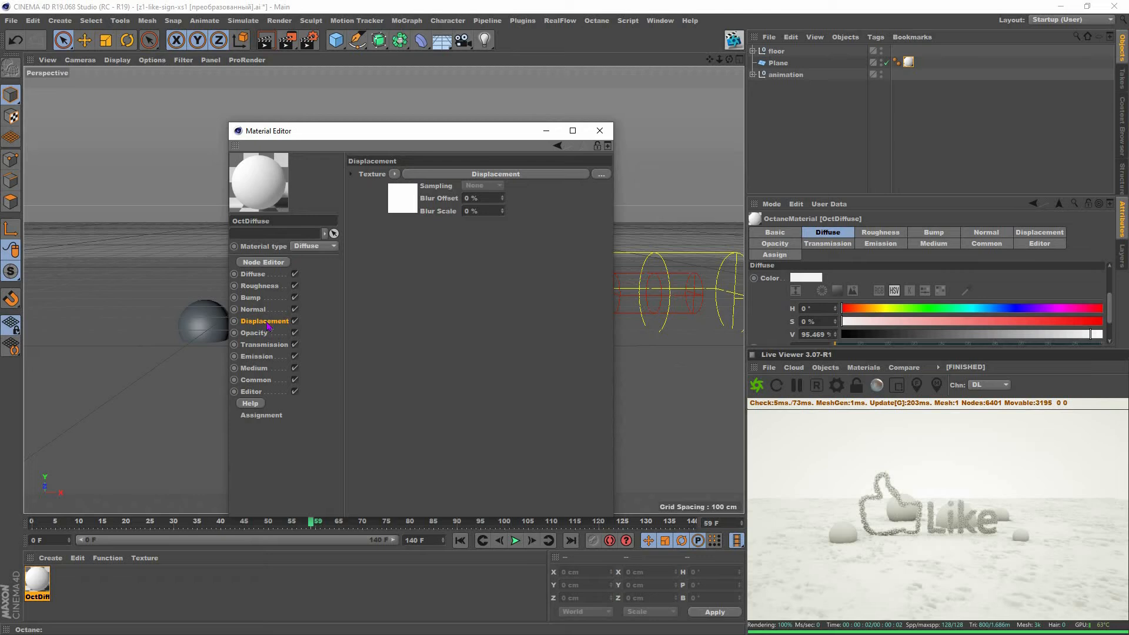
left_click(254, 274)
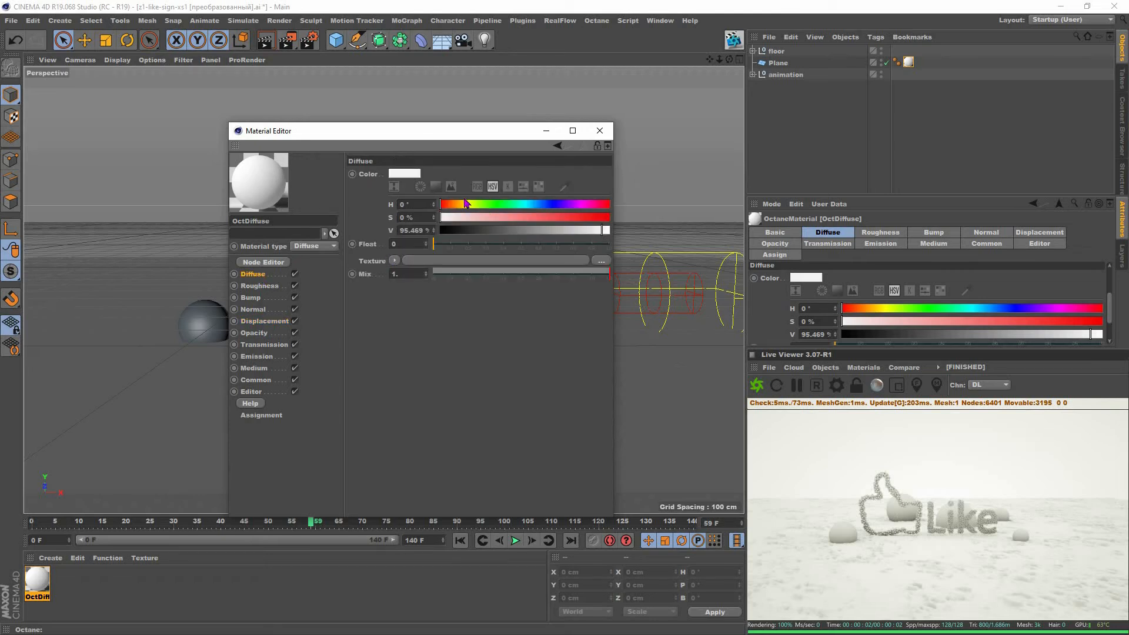
left_click(546, 206)
left_click(515, 218)
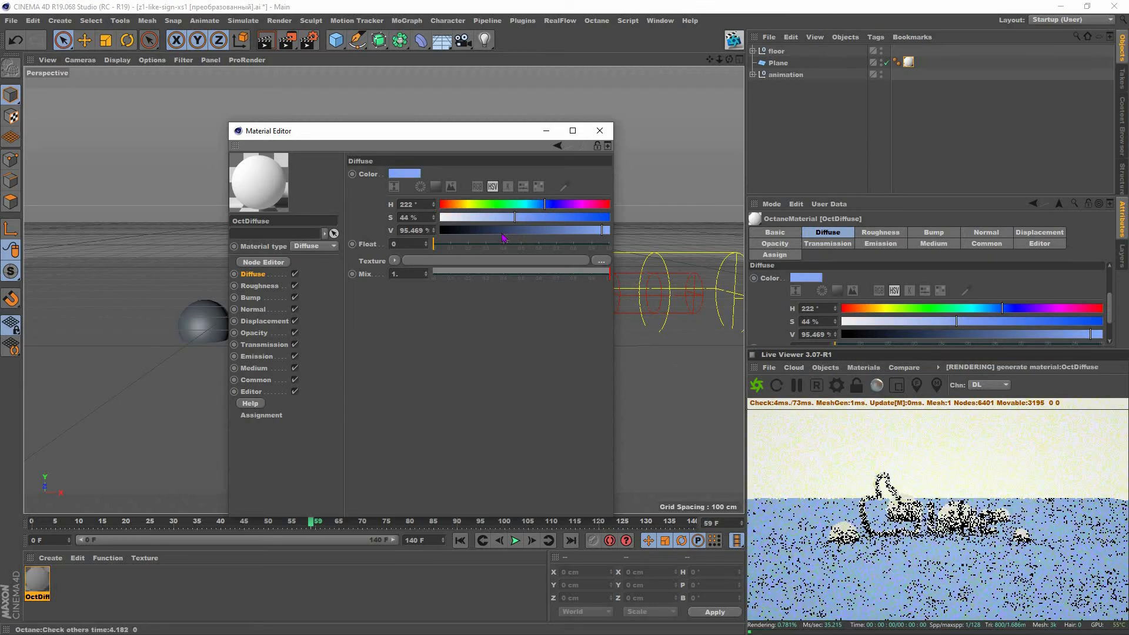
left_click_drag(504, 238, 487, 238)
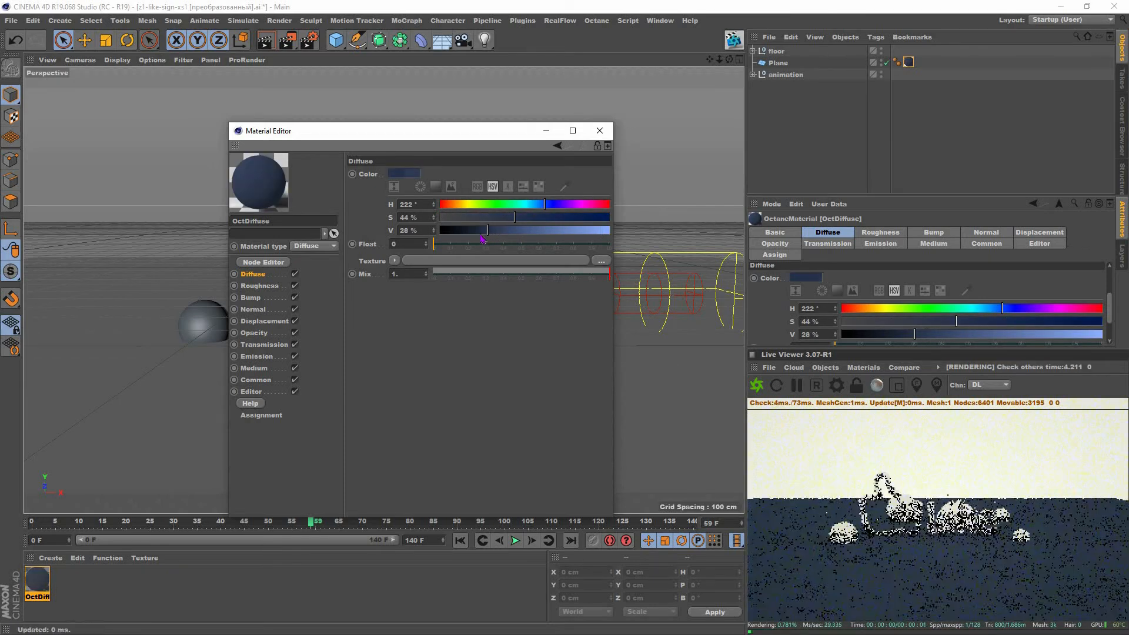
left_click(476, 232)
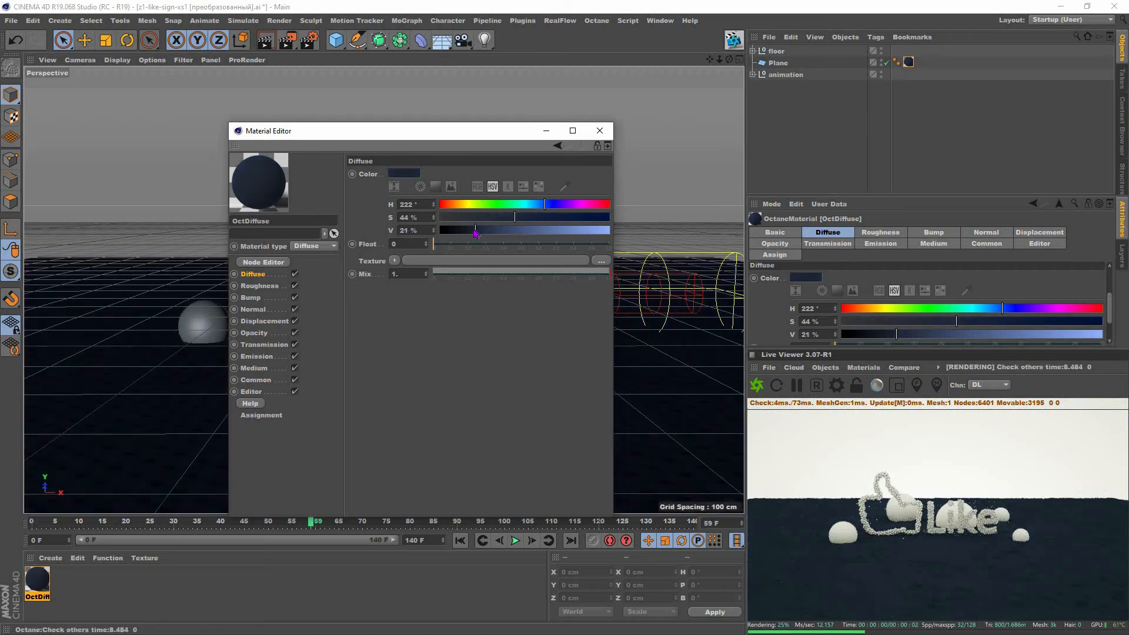
left_click_drag(476, 230, 474, 231)
left_click(516, 218)
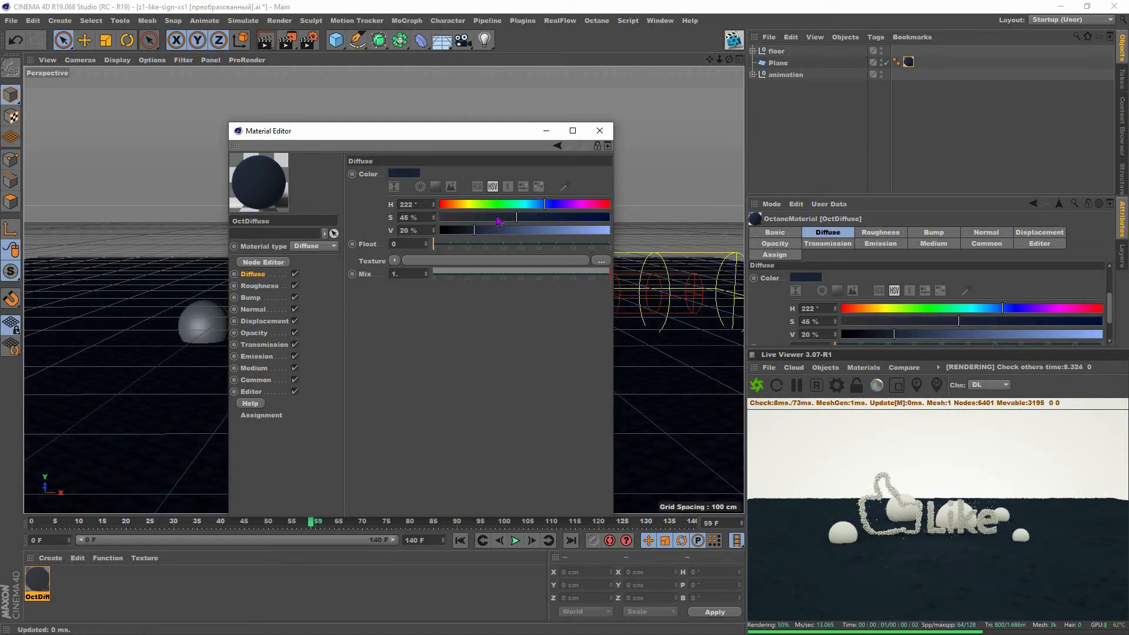
Step: Set the floor material's diffuse saturation to 33 % and value to 17 %, and rearrange its Bitmap and Displacement nodes in the node graph
left_click(496, 218)
left_click(470, 231)
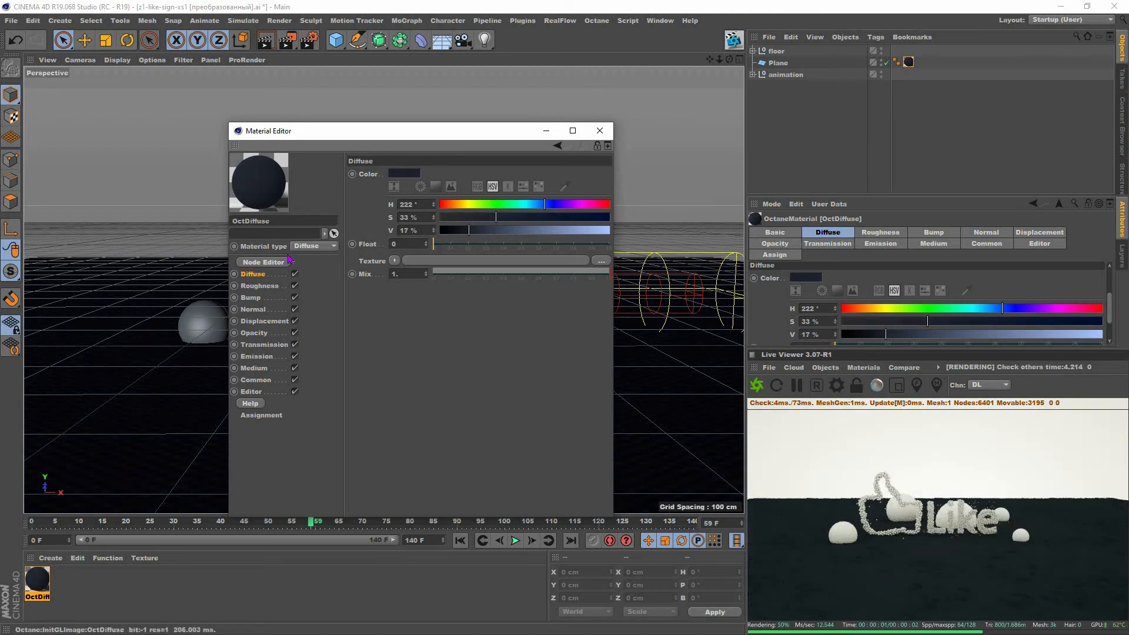
left_click(263, 262)
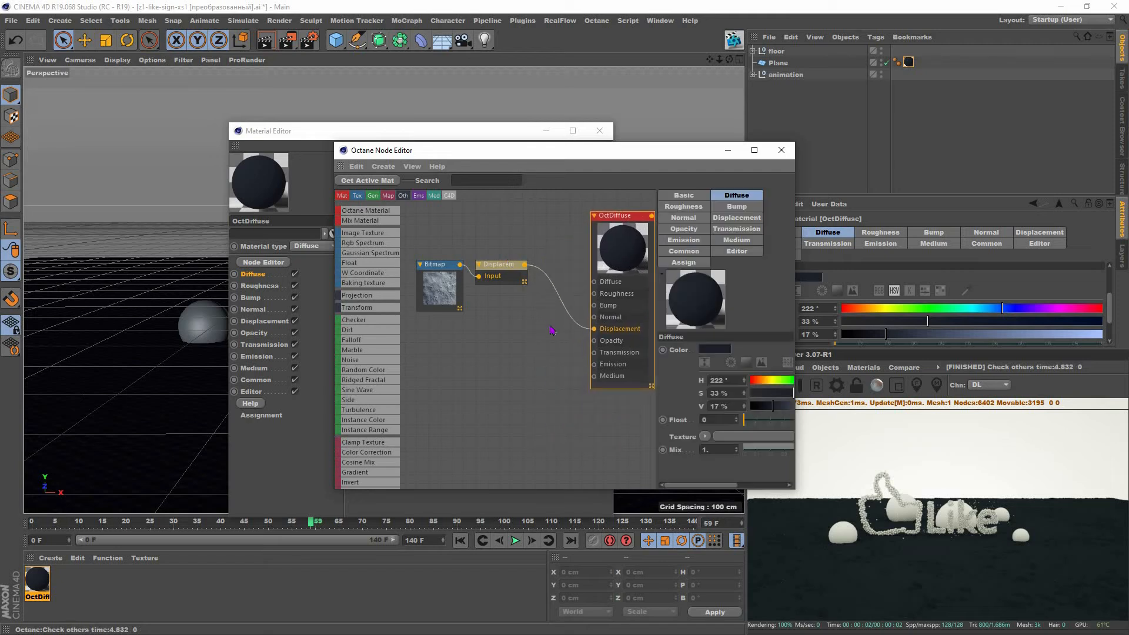
left_click_drag(499, 264, 548, 334)
left_click_drag(438, 295, 496, 419)
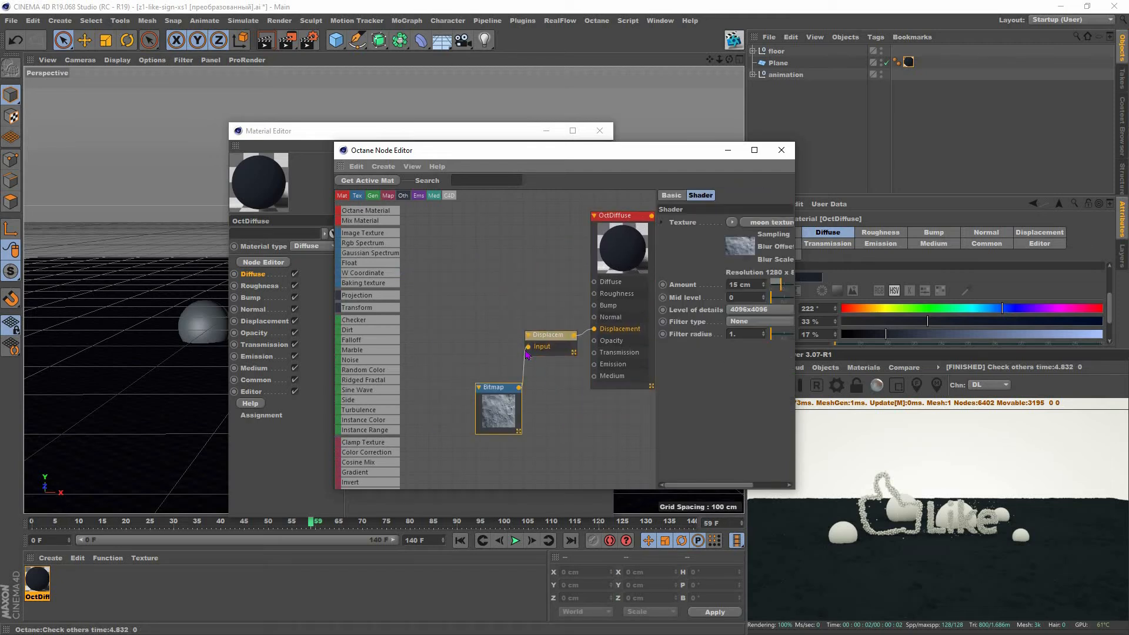
left_click_drag(557, 334, 560, 380)
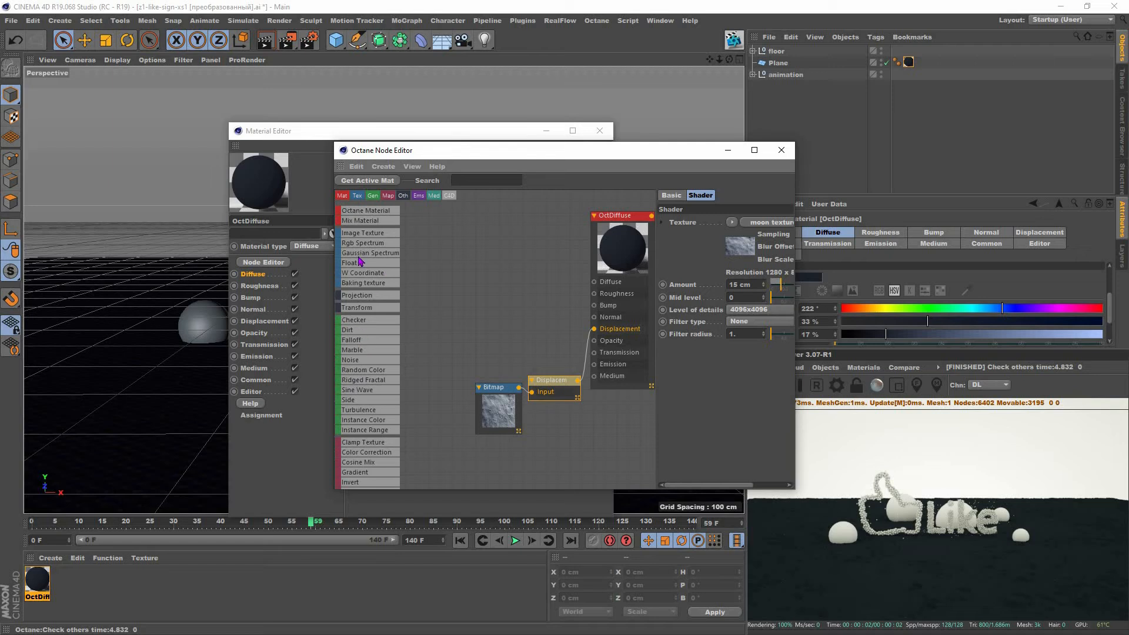
Step: Add a Multiply node to the floor material's graph and connect it to the Diffuse input
scroll(391, 270, "up", 1)
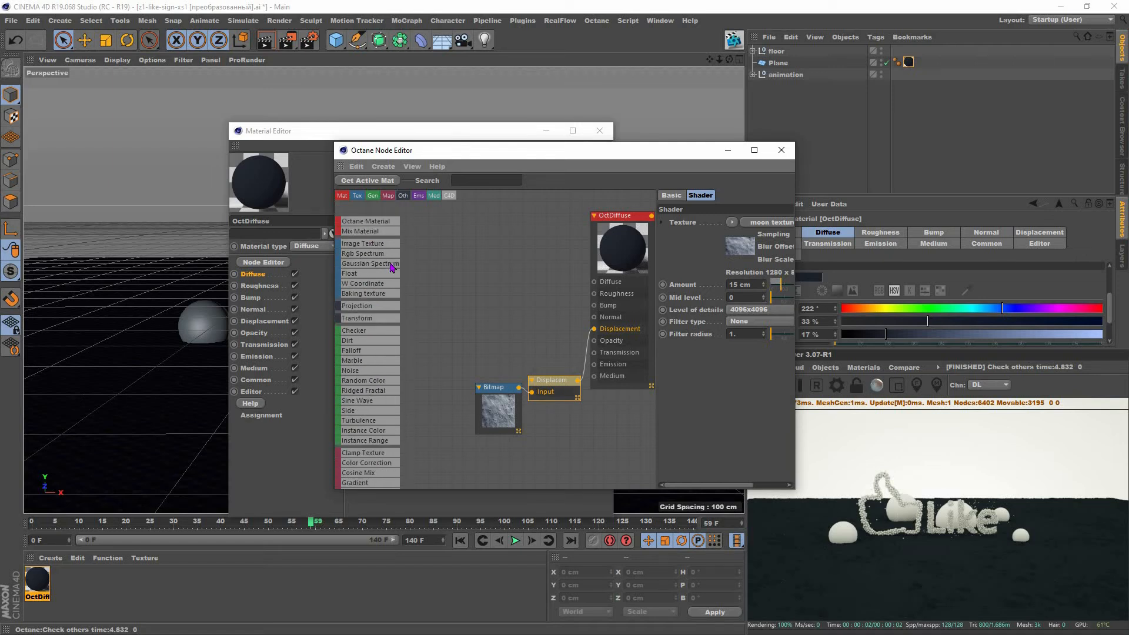
scroll(379, 400, "down", 5)
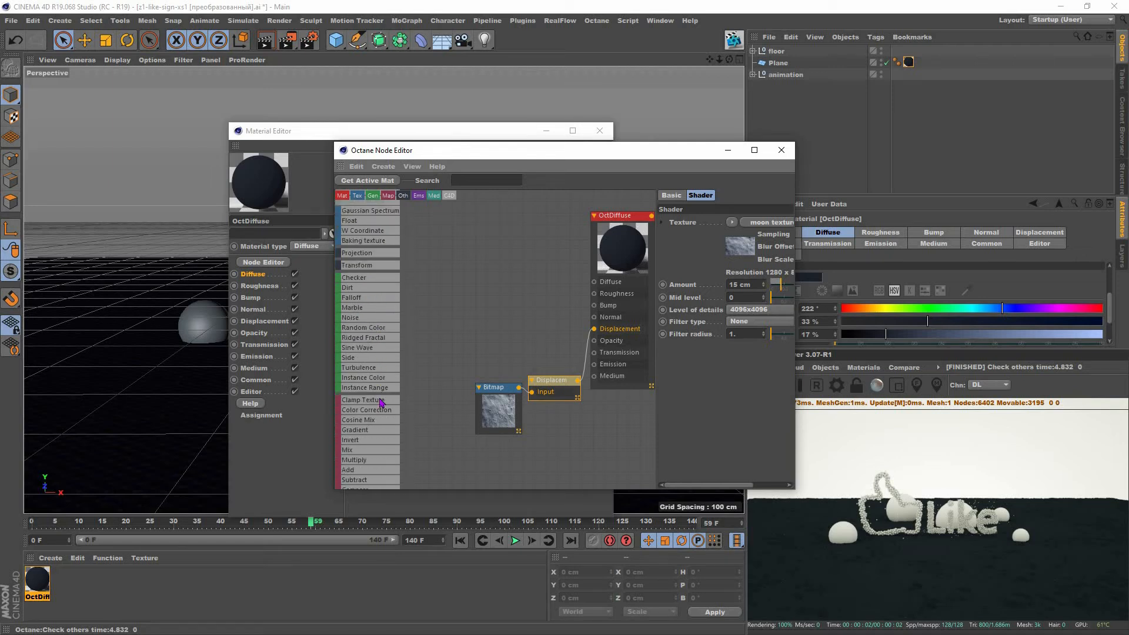
left_click_drag(359, 409, 535, 254)
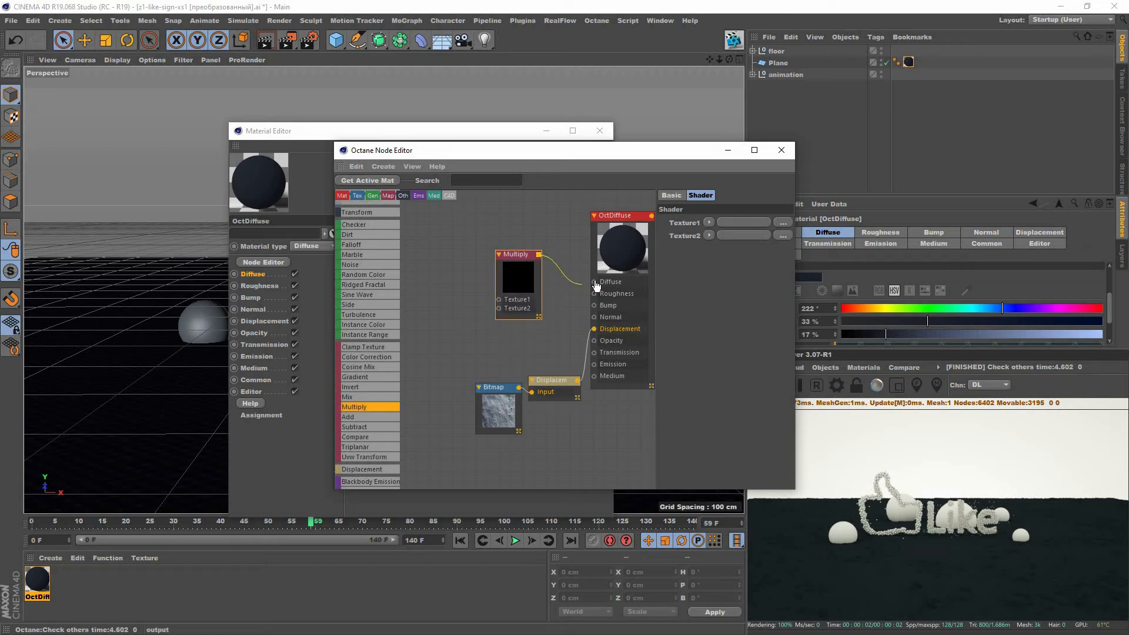
left_click_drag(596, 286, 595, 283)
left_click_drag(521, 264, 538, 247)
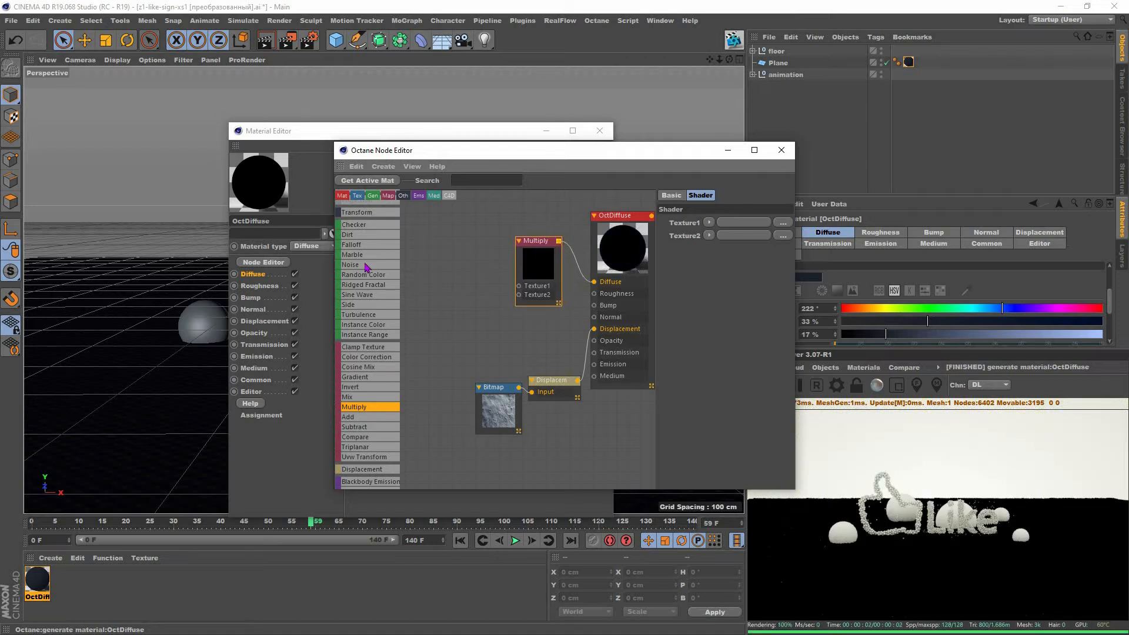
Step: Connect a new Falloff node to the Multiply node's Texture1 and a new RGB Spectrum node to its Texture2
left_click_drag(351, 245, 512, 288)
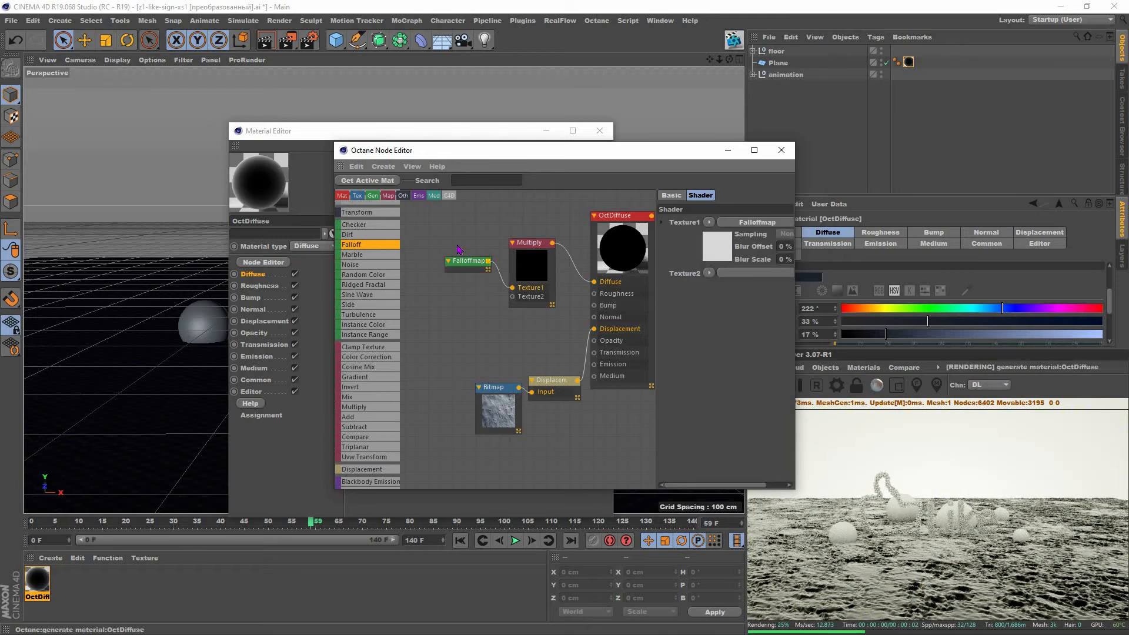
left_click_drag(461, 260, 451, 241)
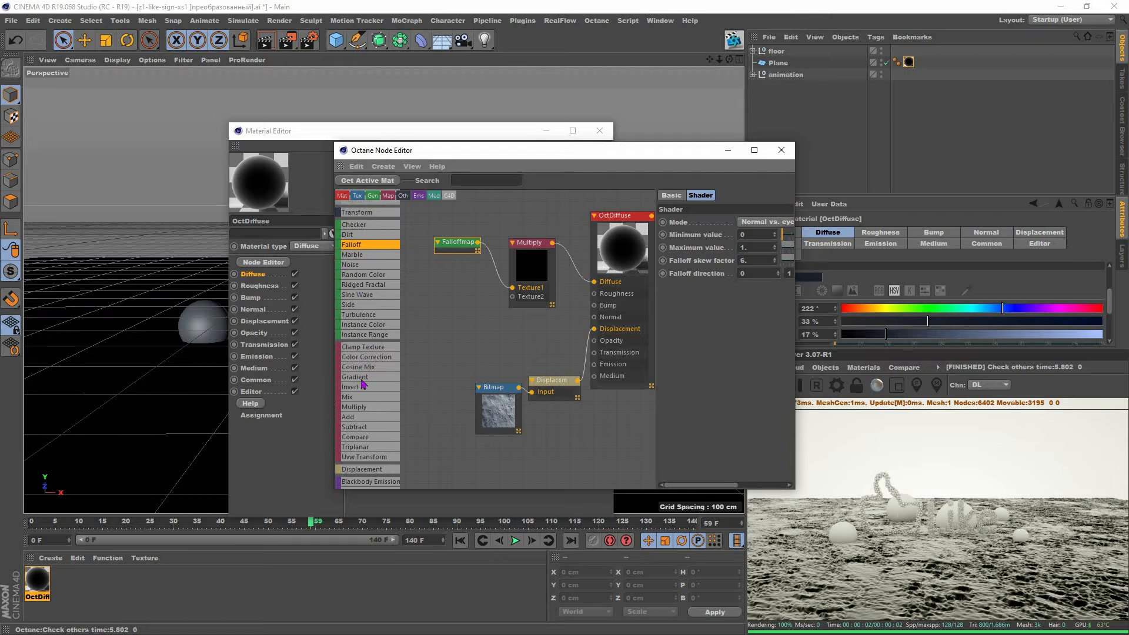
scroll(372, 313, "up", 1)
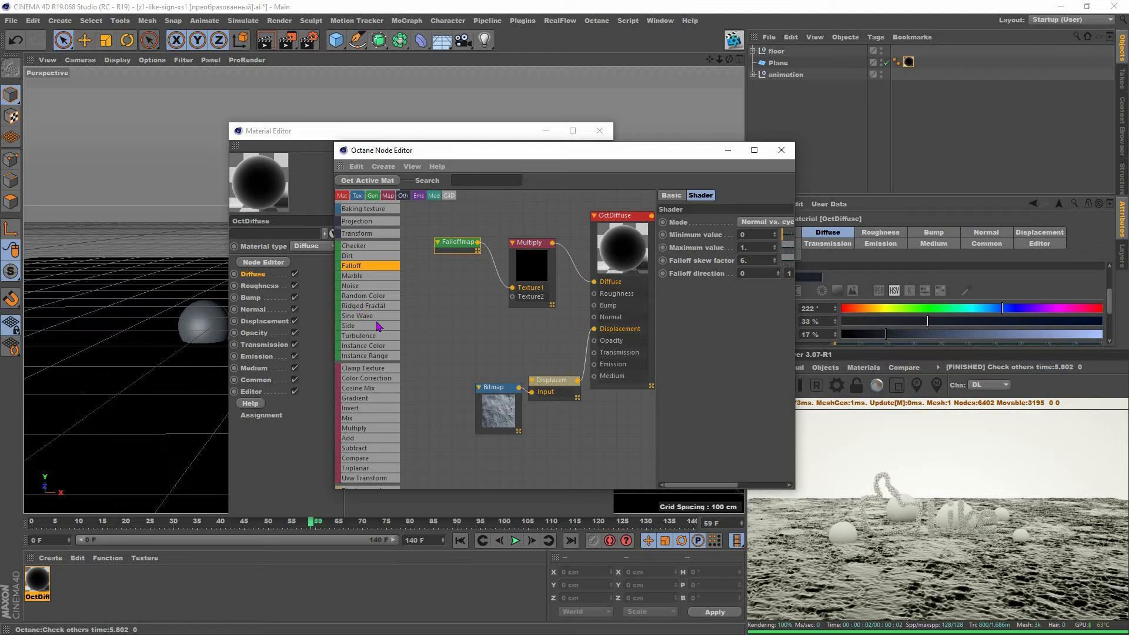
scroll(378, 327, "up", 4)
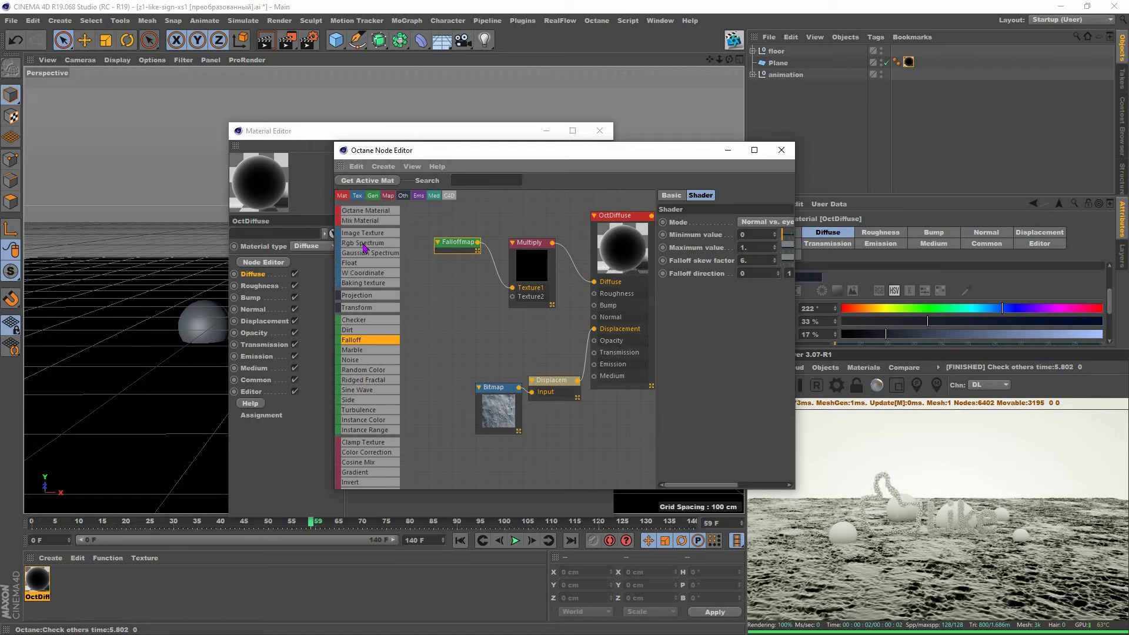
left_click_drag(364, 248, 448, 279)
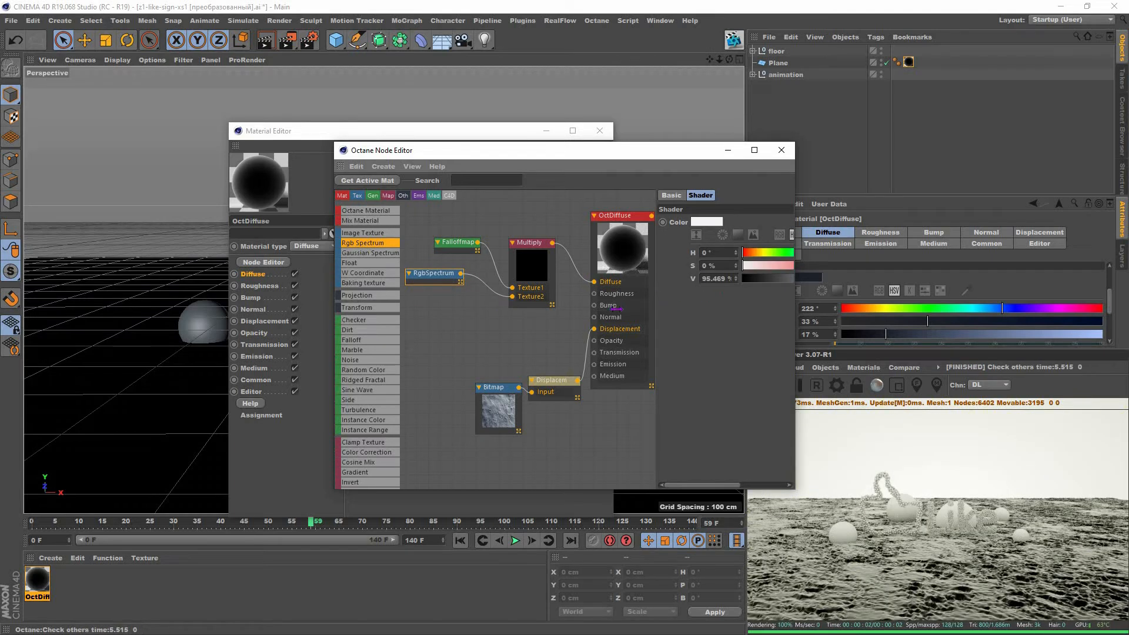
left_click_drag(616, 309, 633, 300)
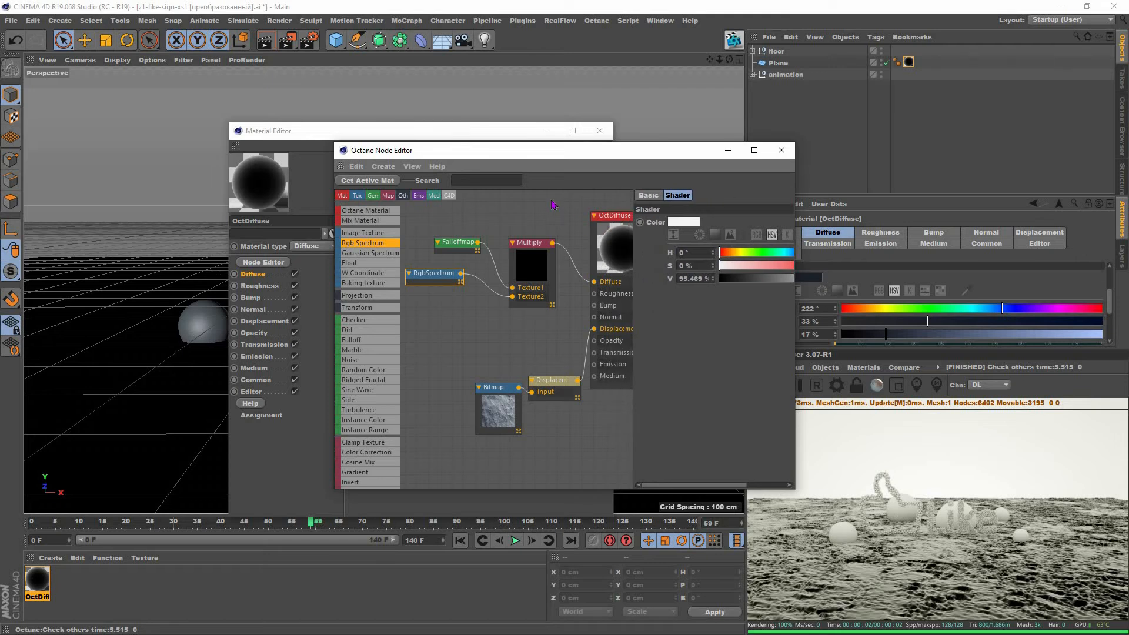
left_click_drag(626, 254, 594, 237)
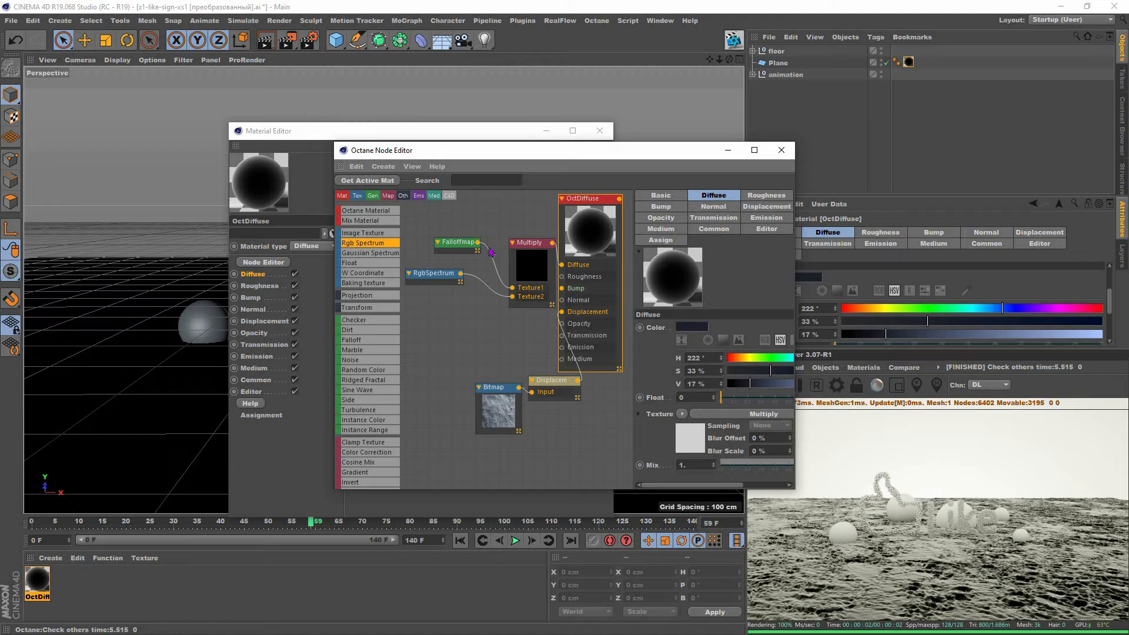
Step: Set the RGB Spectrum node's colour to value 40 % and hue 199°, widening the node editor to reach the colour sliders
left_click(429, 282)
left_click_drag(918, 280, 893, 286)
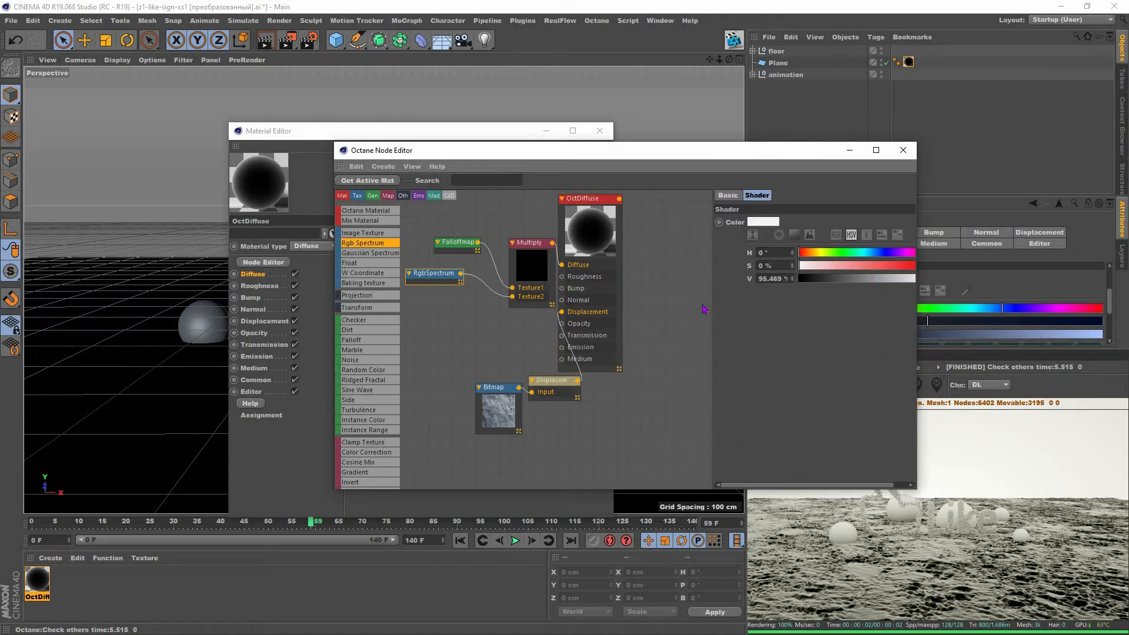
left_click_drag(654, 309, 653, 309)
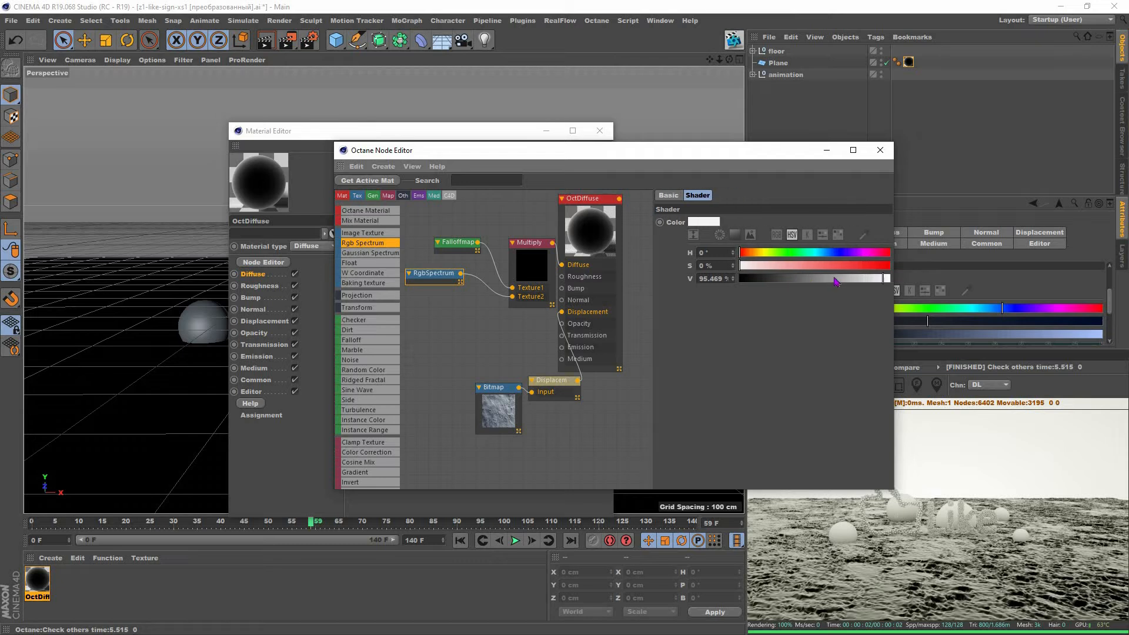
left_click(800, 283)
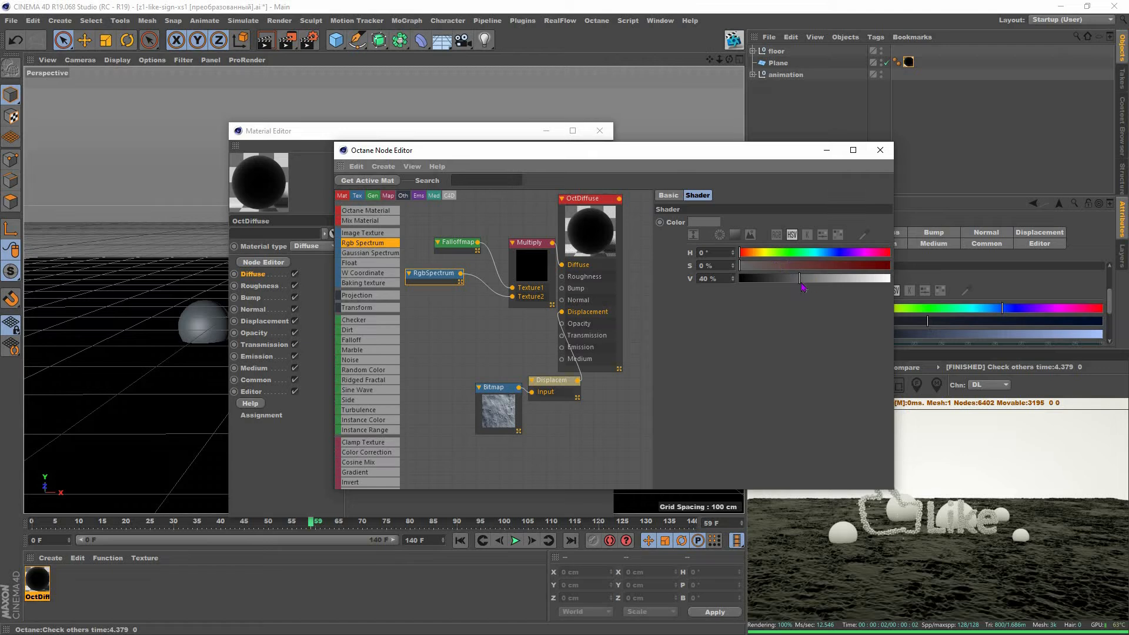
left_click_drag(828, 256, 823, 257)
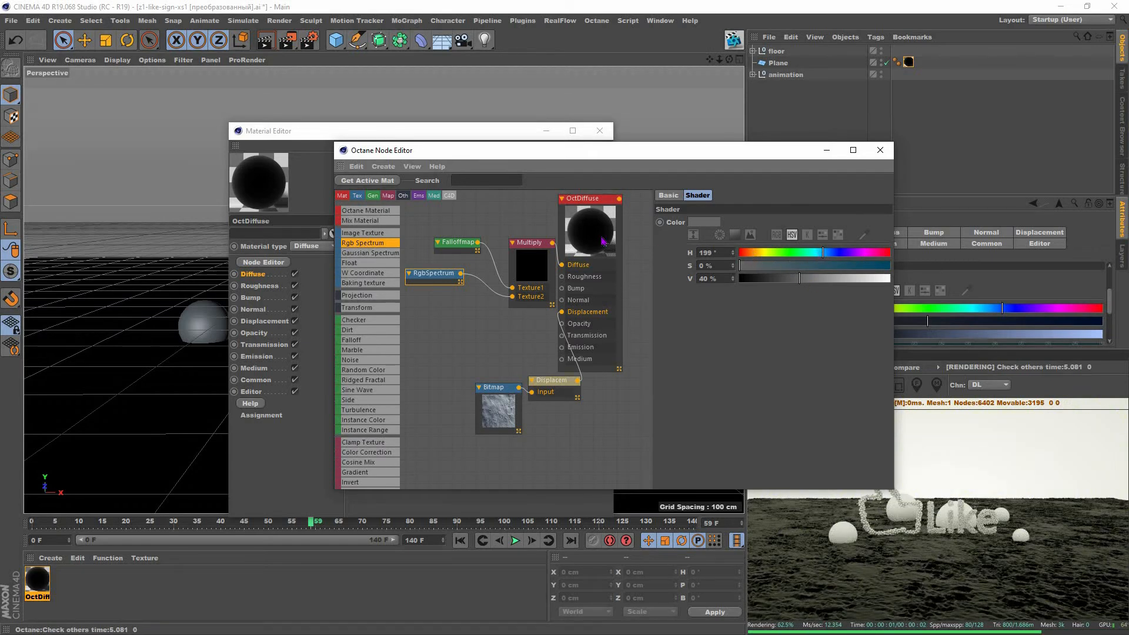
Step: Set the Falloff node's minimum value to about 0.79, maximum value to about 0.25 and falloff skew factor to about 0.89
left_click(464, 243)
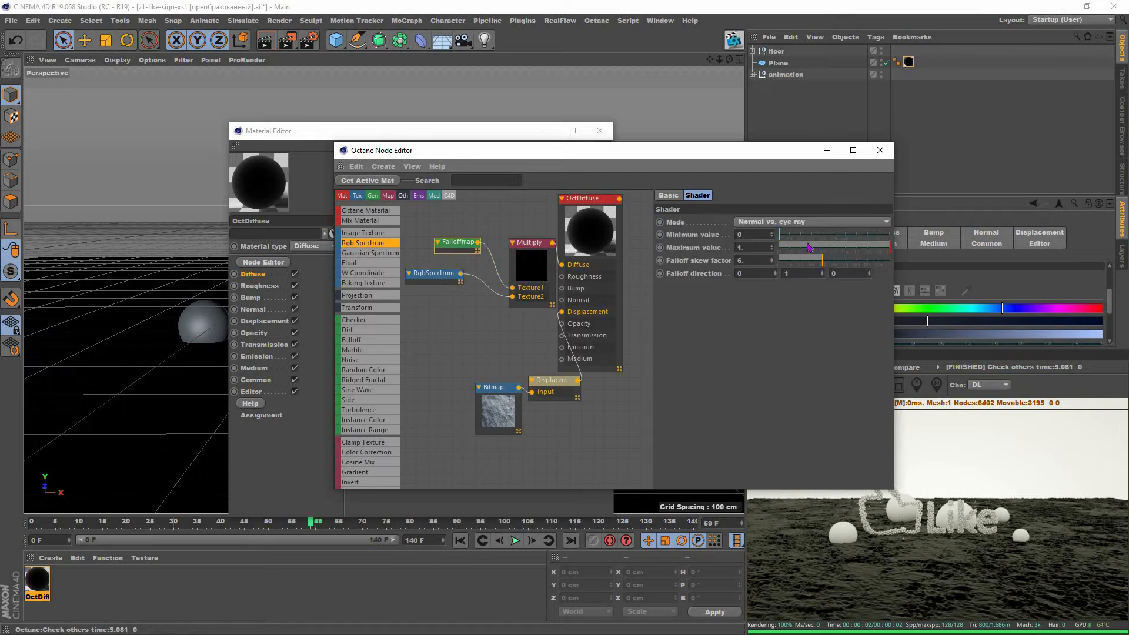
left_click(801, 247)
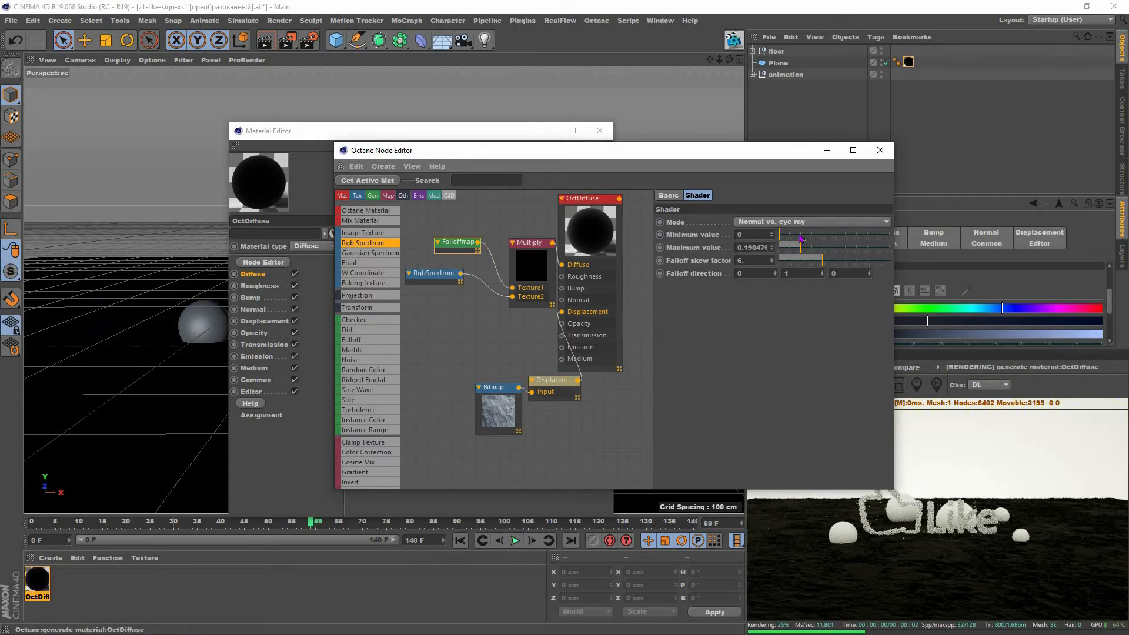
left_click(803, 234)
left_click_drag(870, 234, 828, 235)
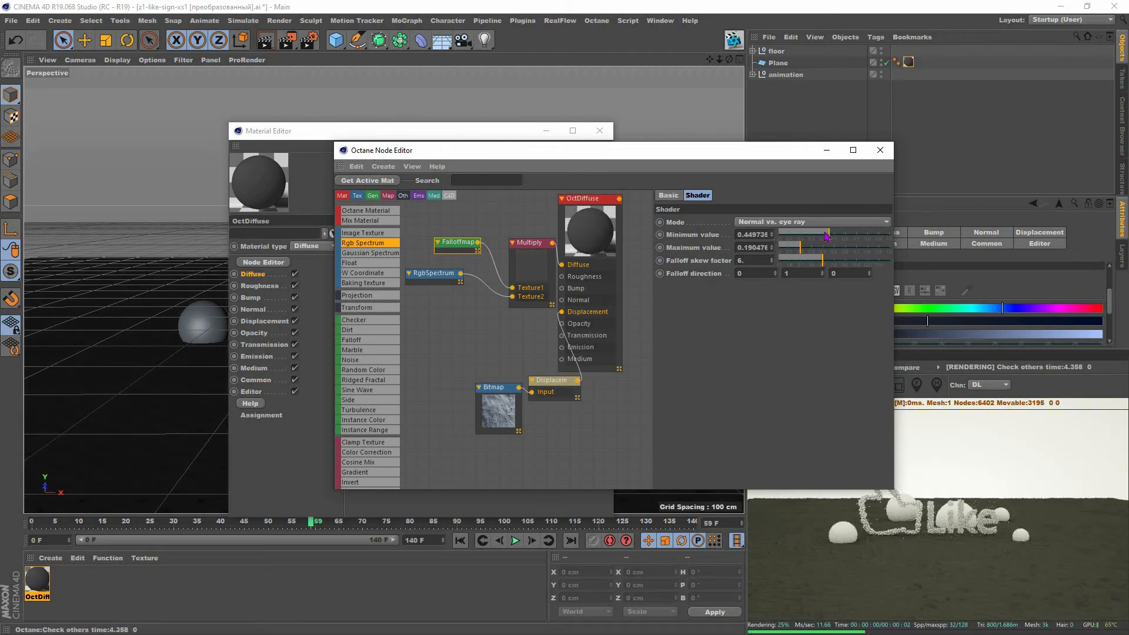
left_click_drag(825, 241, 785, 262)
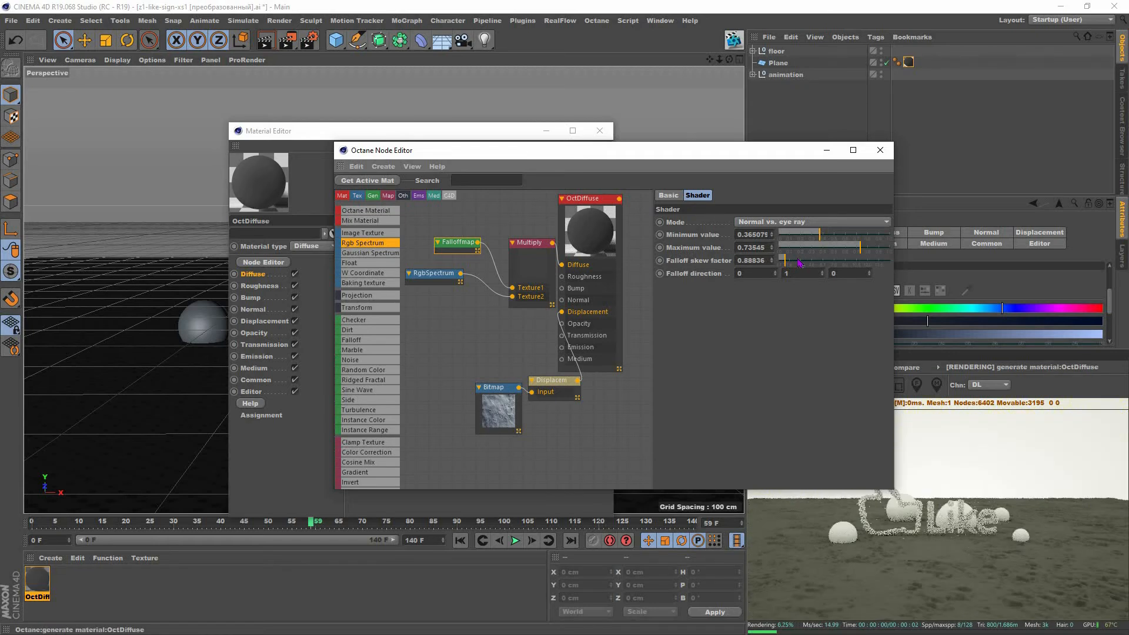
left_click(798, 252)
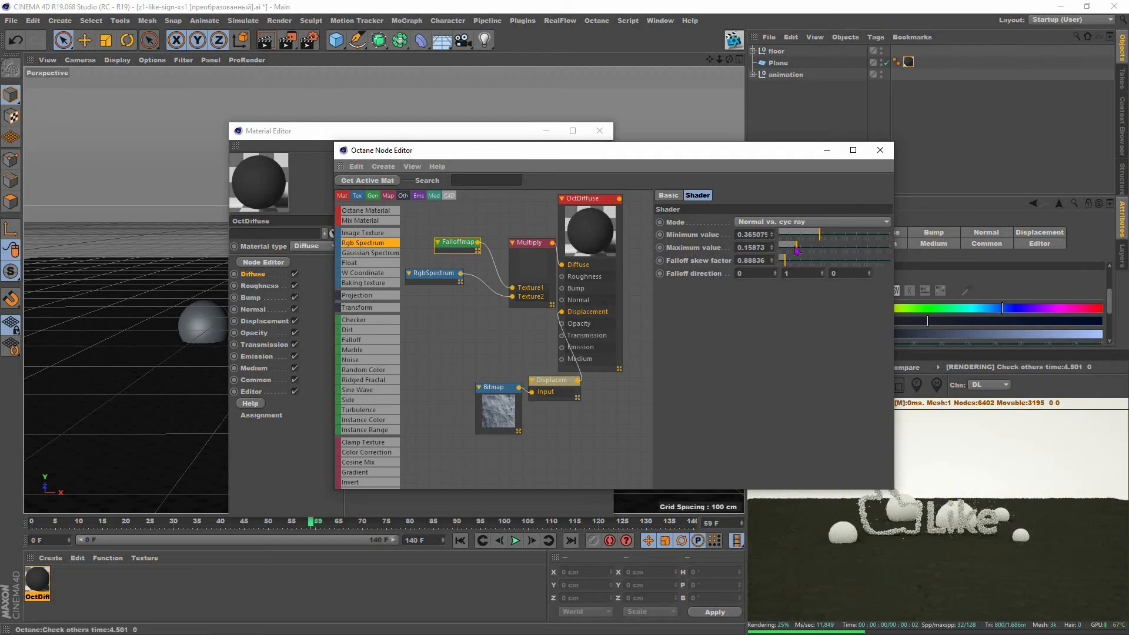
left_click_drag(798, 249, 807, 248)
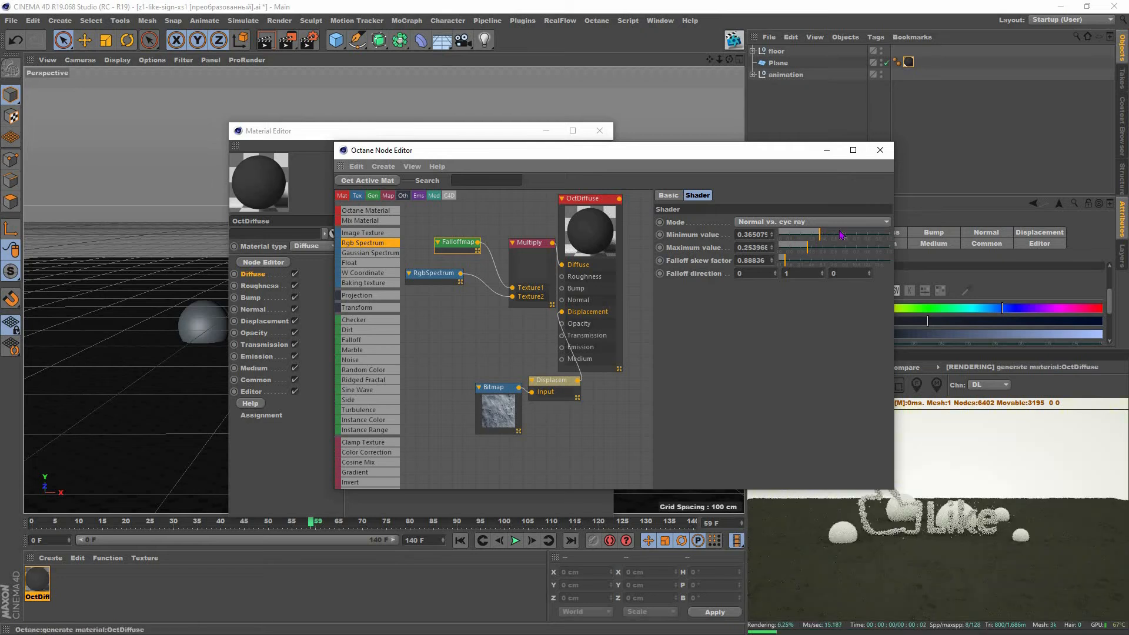
left_click(841, 235)
left_click(866, 234)
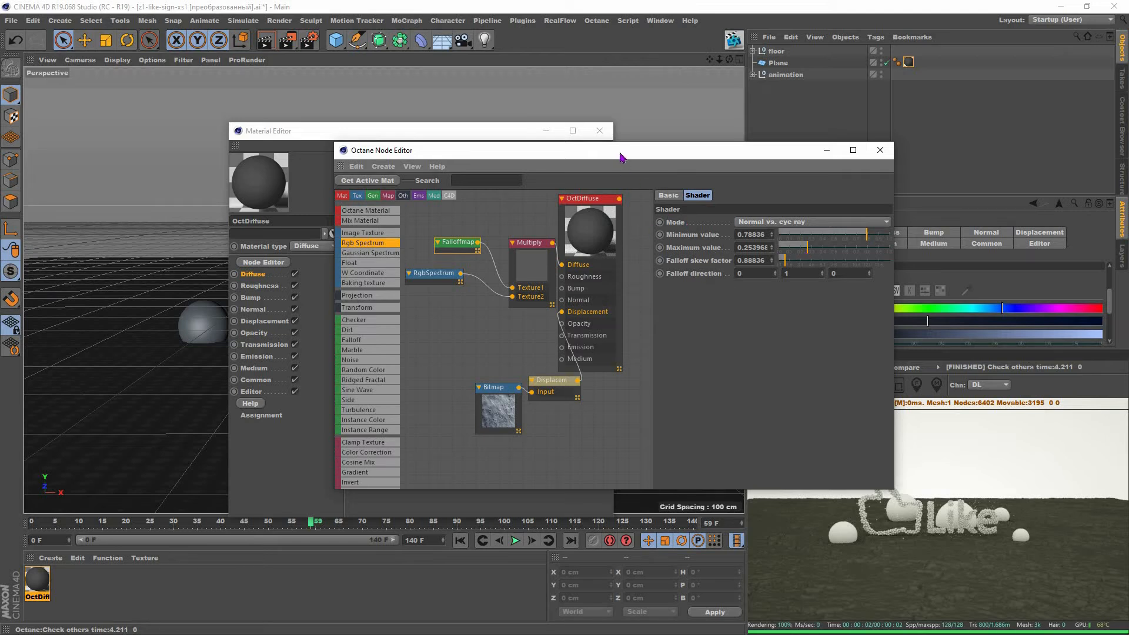
Step: Space out the Falloff and Multiply nodes in the graph and lower the Falloff node's minimum value
left_click_drag(588, 149, 474, 81)
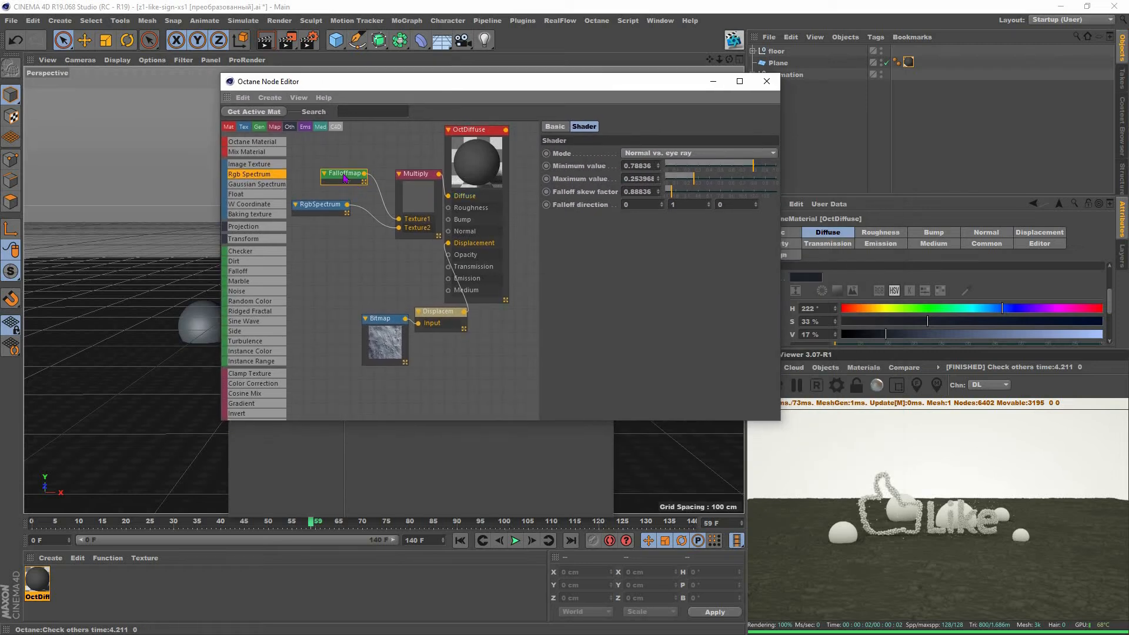
left_click_drag(338, 173, 314, 162)
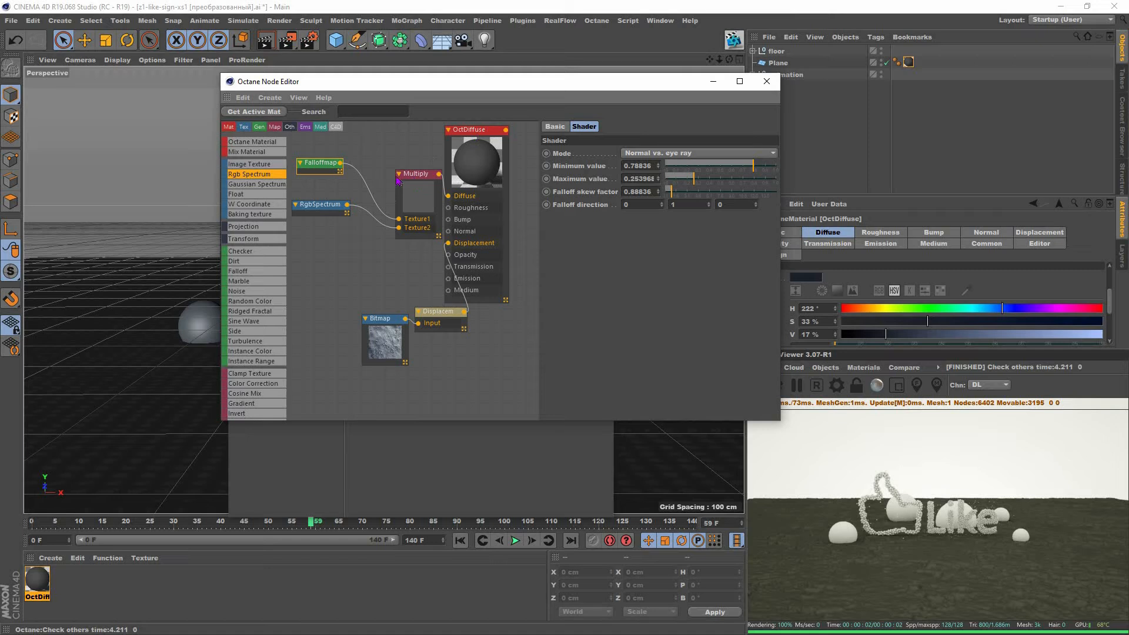
left_click_drag(398, 180, 373, 178)
left_click(498, 160)
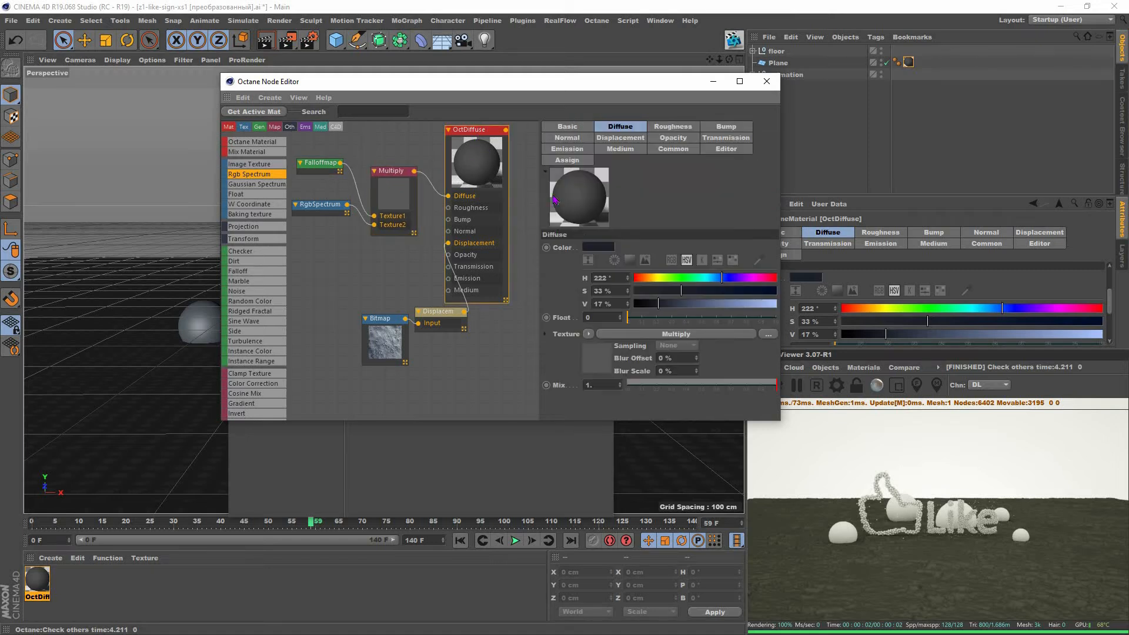
left_click(318, 168)
left_click(695, 167)
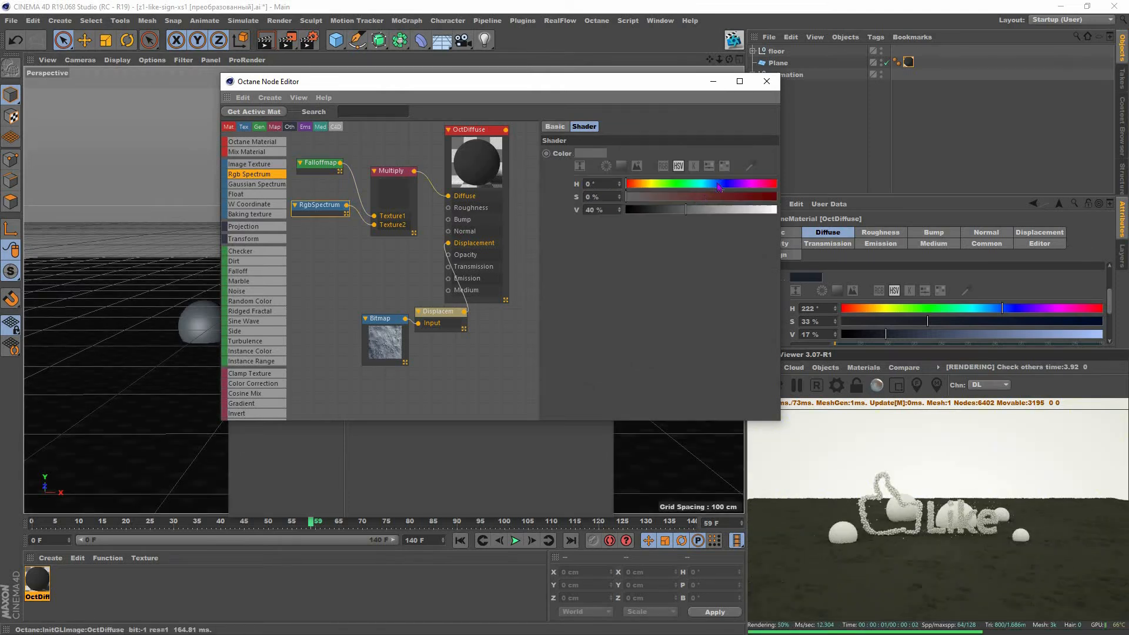
Step: Try a dark blue with hue 230°, saturation 47 % and value 34 % on the RGB Spectrum node, and reduce its saturation to 0 %
left_click(722, 184)
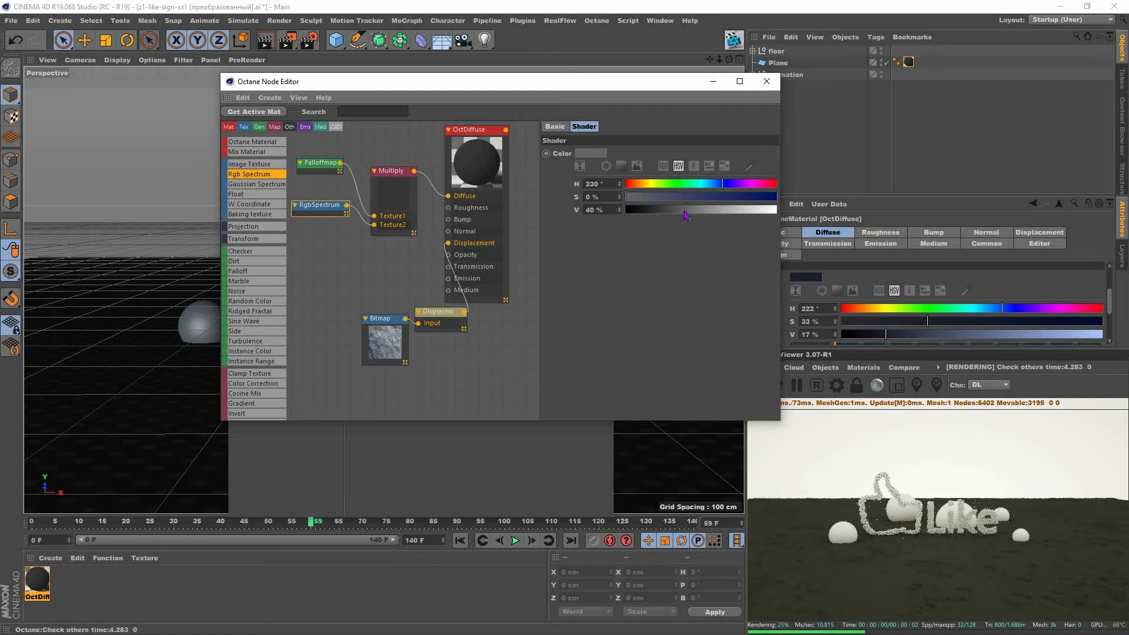
left_click(677, 209)
left_click(698, 198)
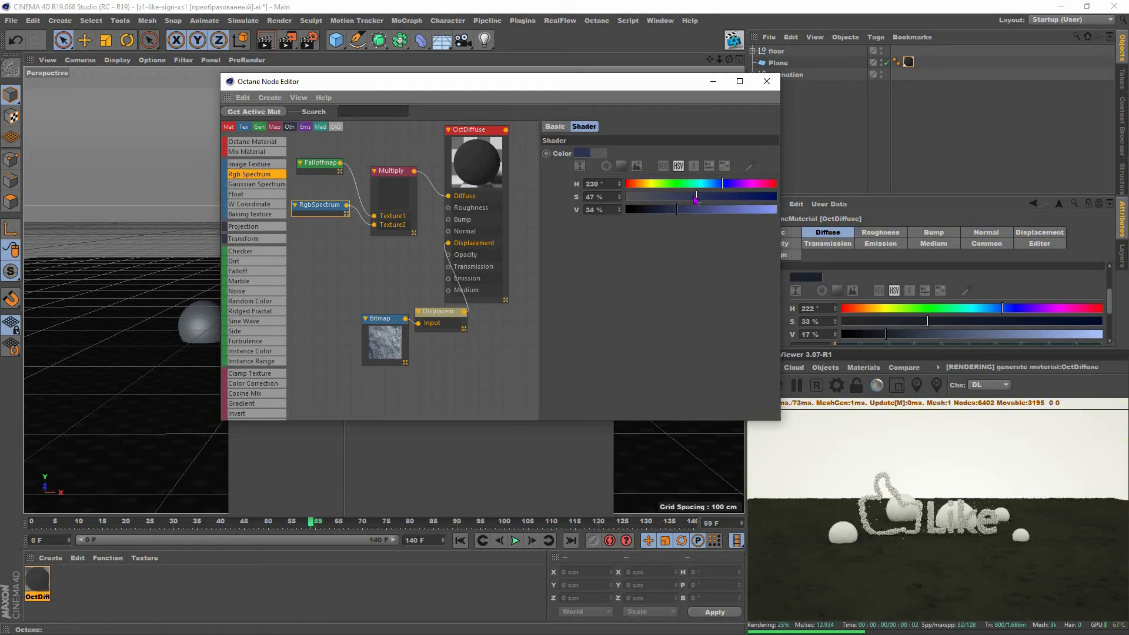
left_click(639, 197)
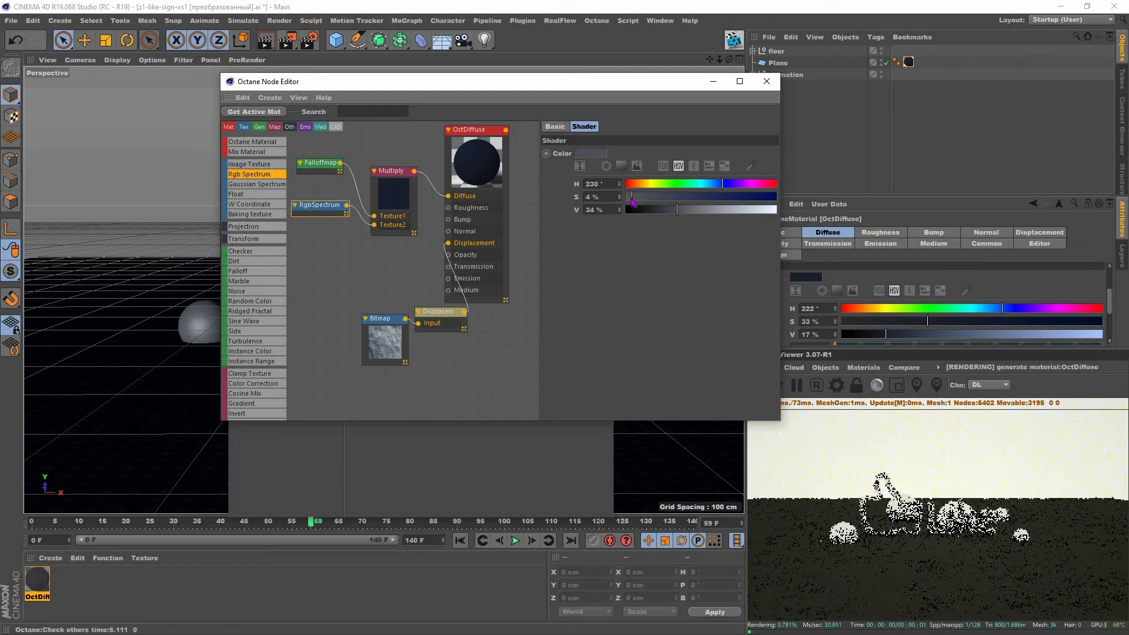
left_click(627, 197)
Step: Colour the RGB Spectrum node teal with hue 185°, saturation 18 % and value 53 %, and close the node and material editors
left_click(703, 184)
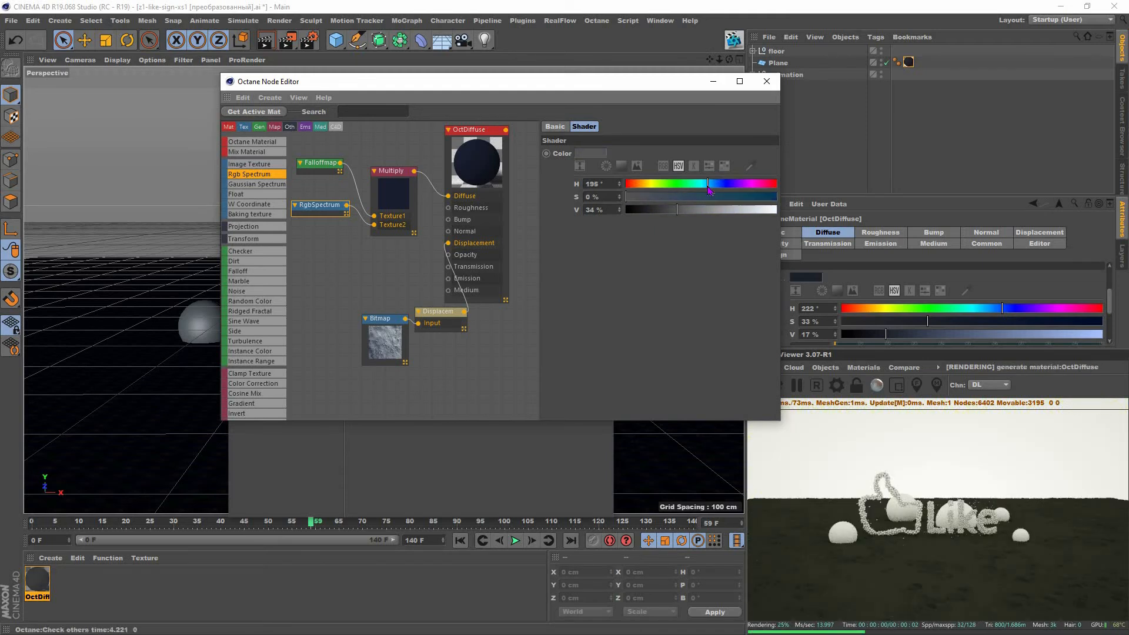
left_click(653, 196)
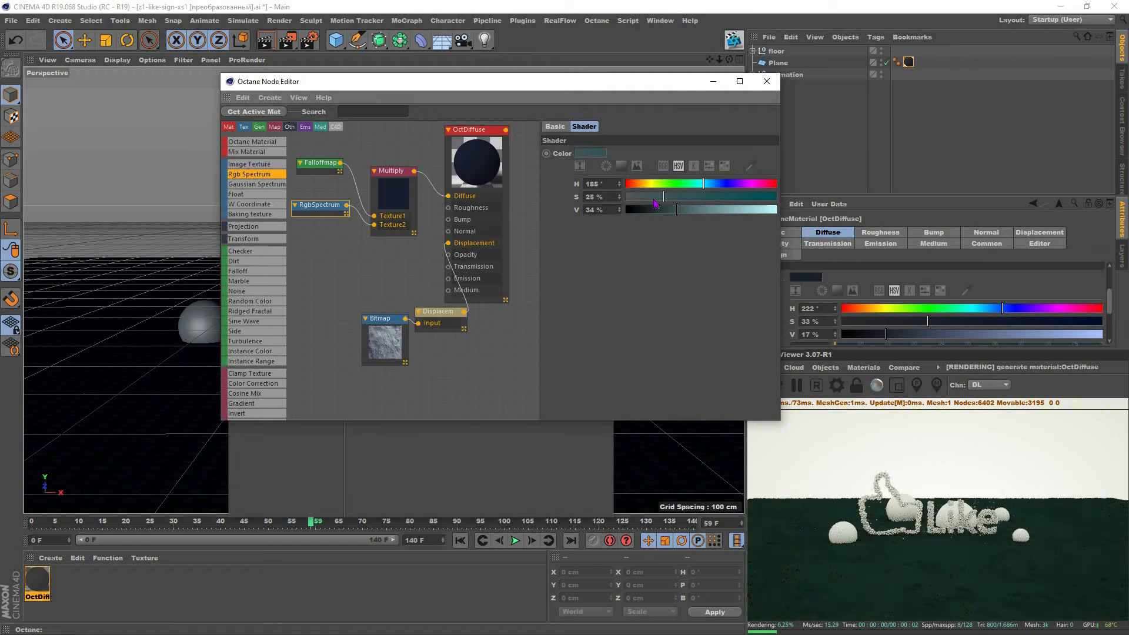
left_click(709, 211)
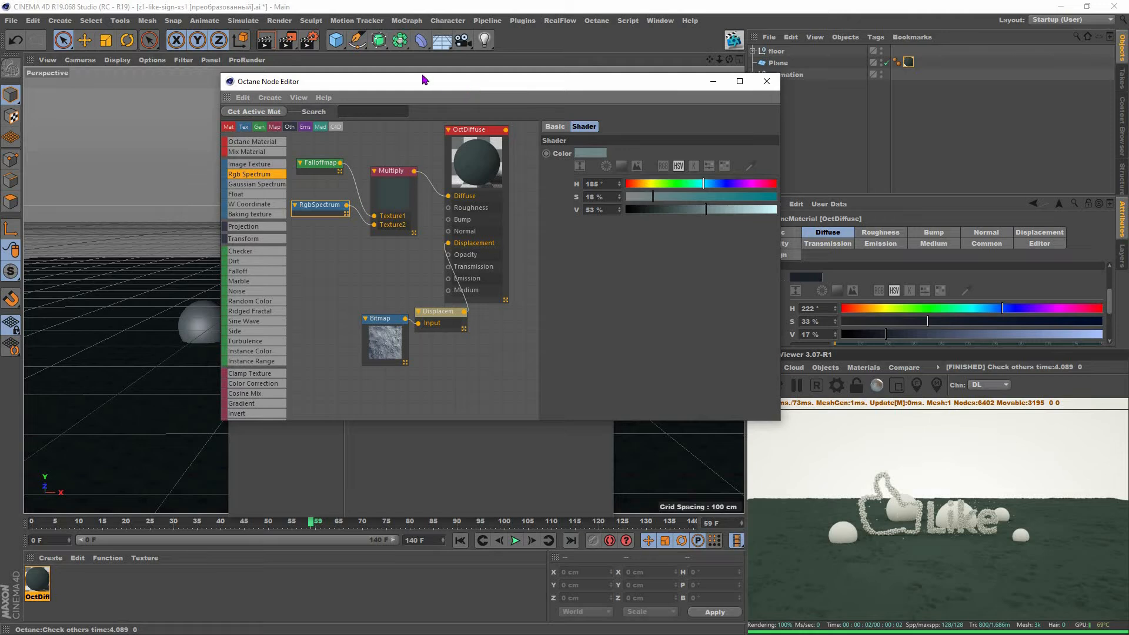
left_click_drag(425, 79, 372, 69)
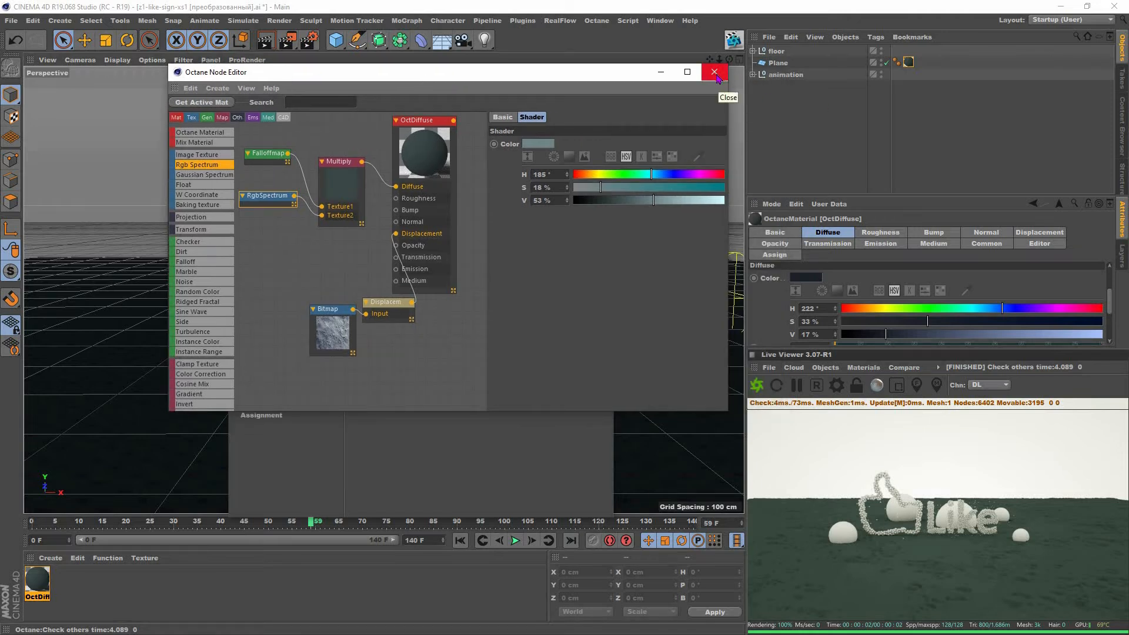
left_click(714, 72)
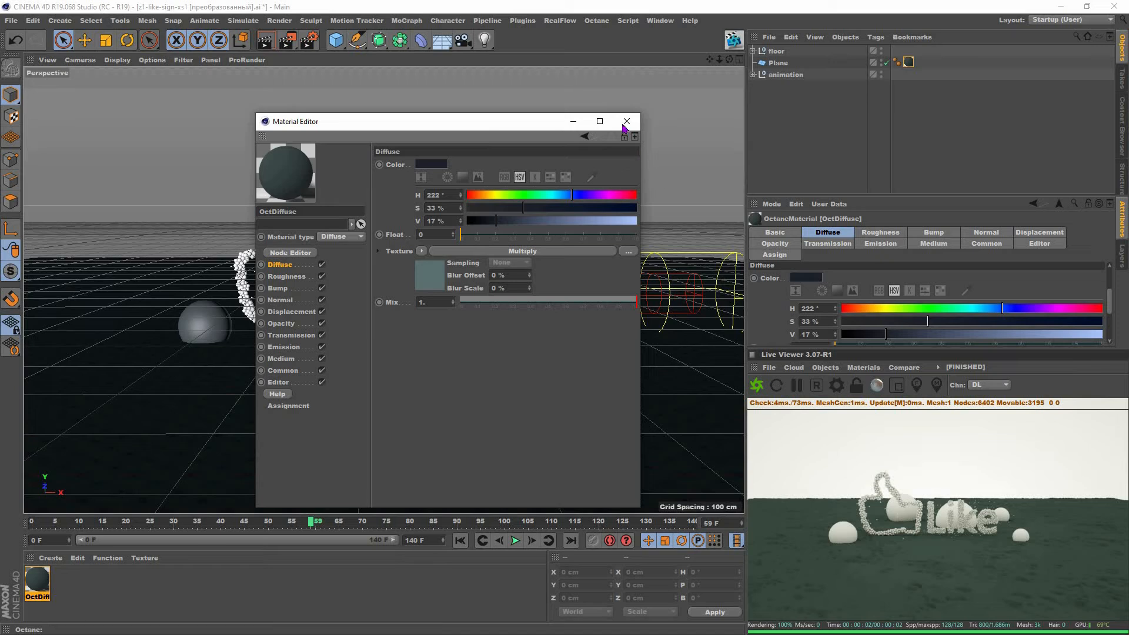
left_click(627, 122)
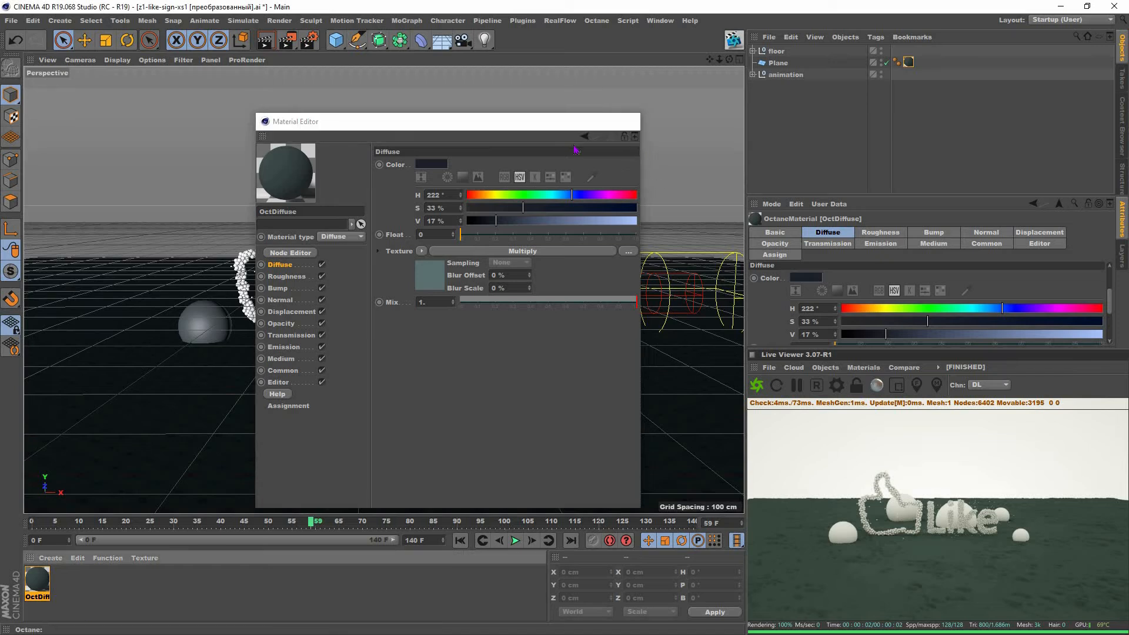